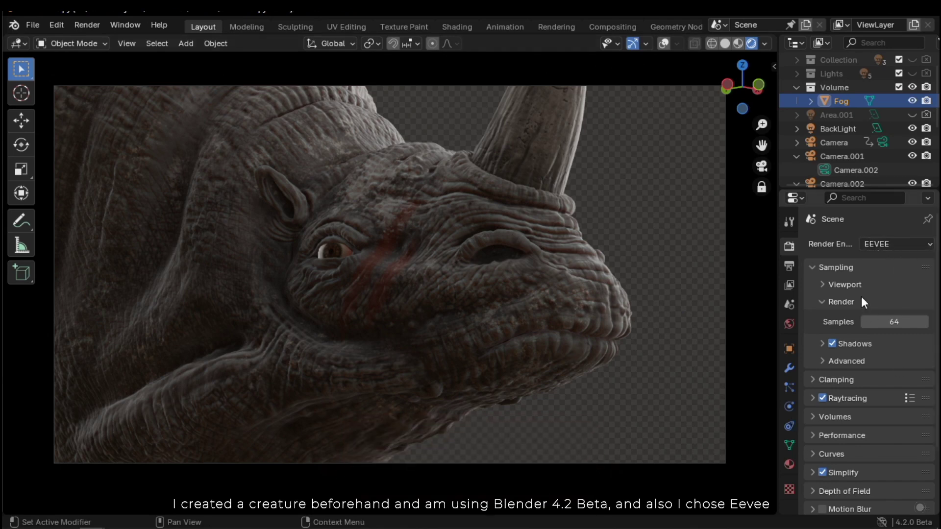
scroll(902, 383, "down", 1)
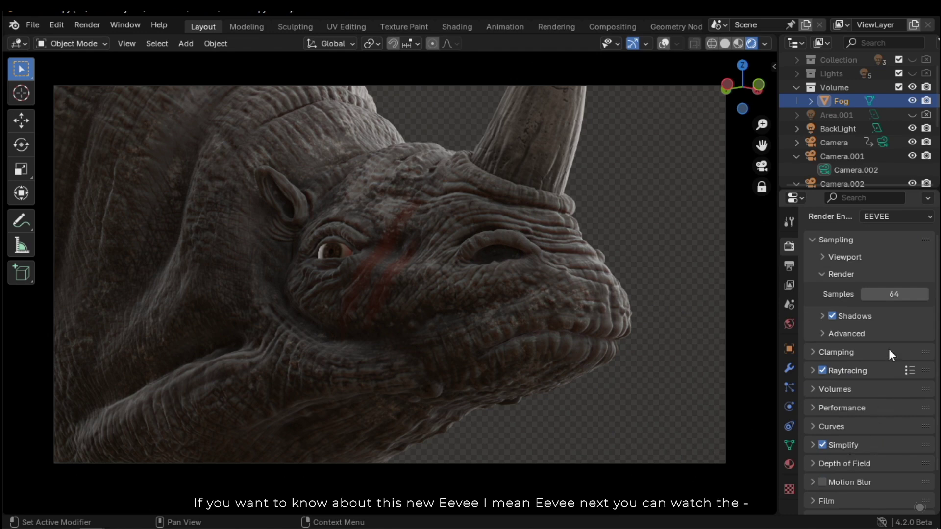
scroll(890, 422, "down", 2)
scroll(895, 449, "up", 3)
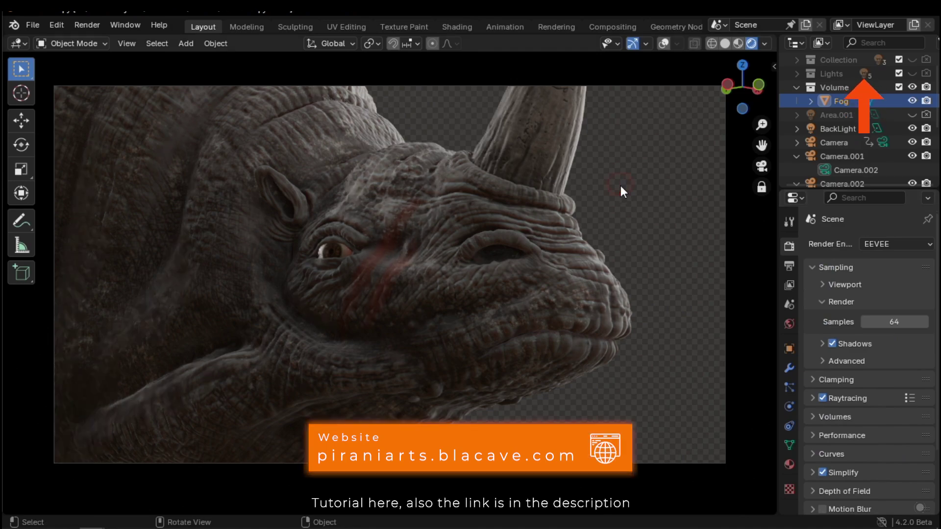
- Set the creature body's Subdivision Surface viewport level to 0
key("KP_0")
middle_click_drag(495, 289, 571, 299)
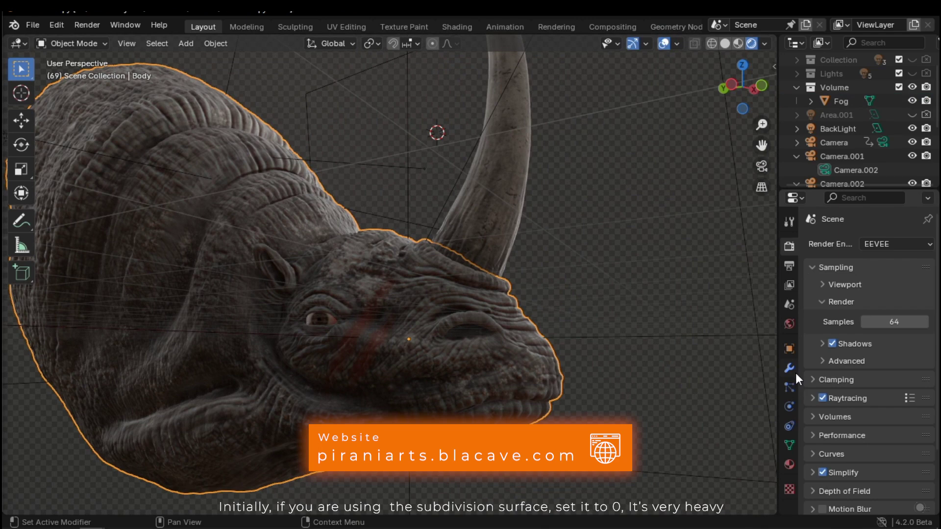
left_click(790, 368)
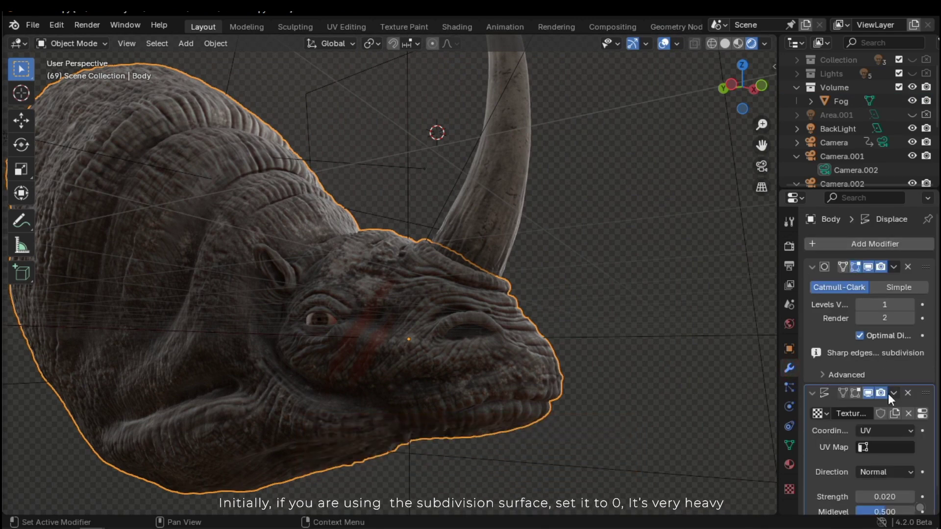
scroll(890, 393, "down", 1)
scroll(893, 393, "up", 1)
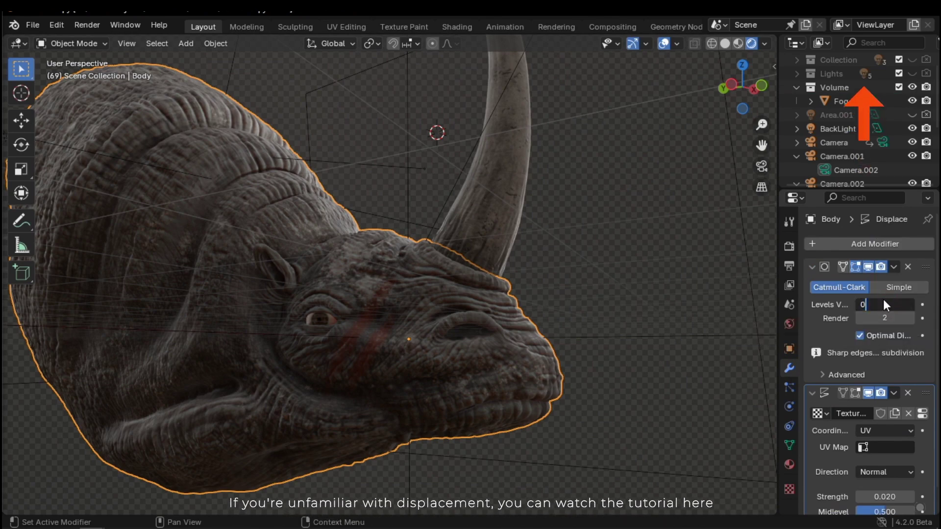
key("Return")
left_click(594, 274)
middle_click_drag(438, 349, 419, 359)
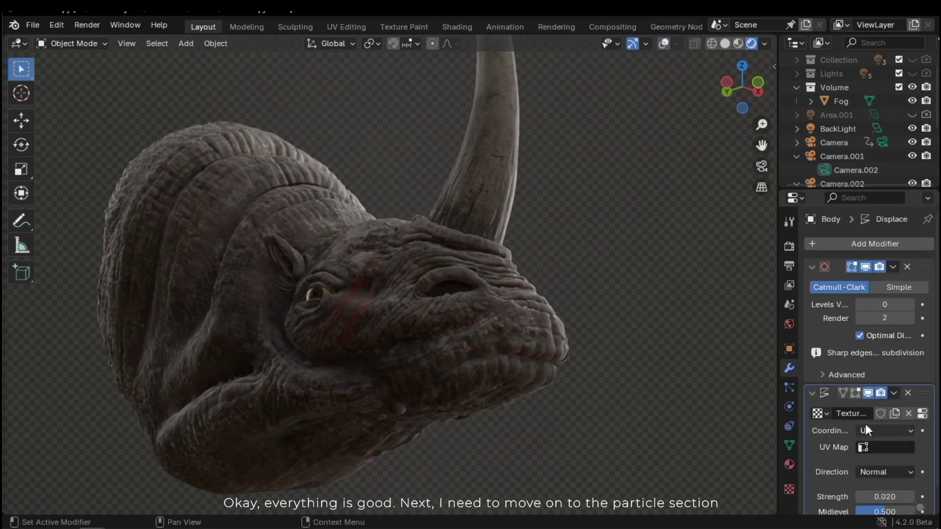
- Add a particle system to the creature's body and set its type to Hair
left_click(789, 387)
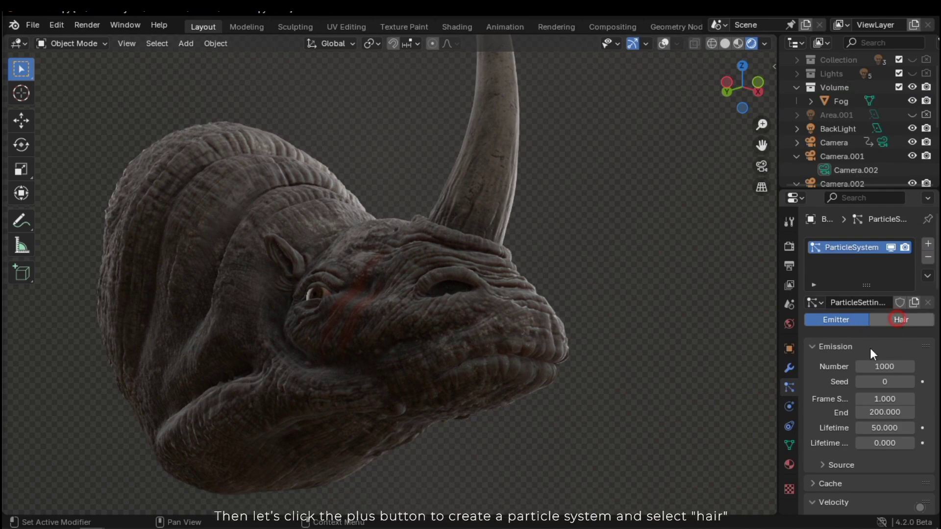
left_click(889, 319)
middle_click_drag(564, 353, 643, 298)
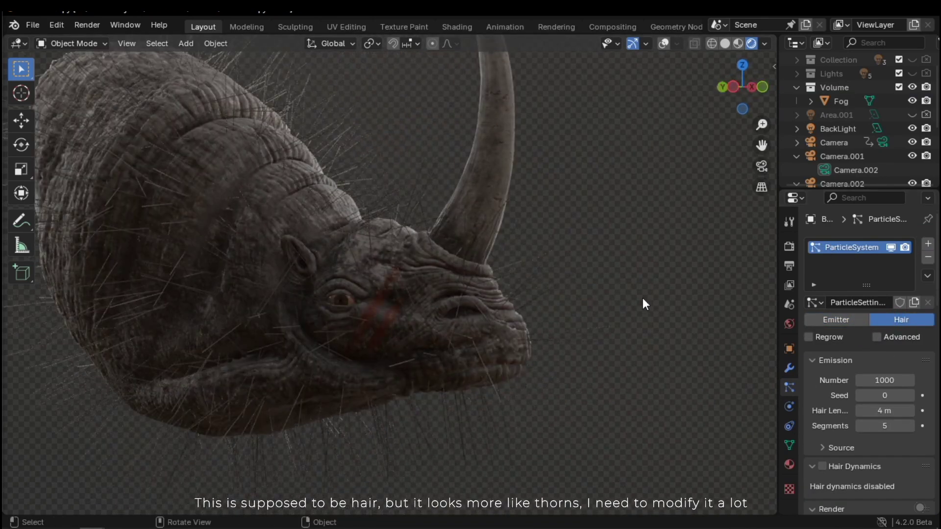
- Change the render curves shape to Strip so the hairs are drawn with thickness
scroll(487, 337, "up", 4)
middle_click_drag(463, 316, 400, 378, "shift")
left_click(790, 246)
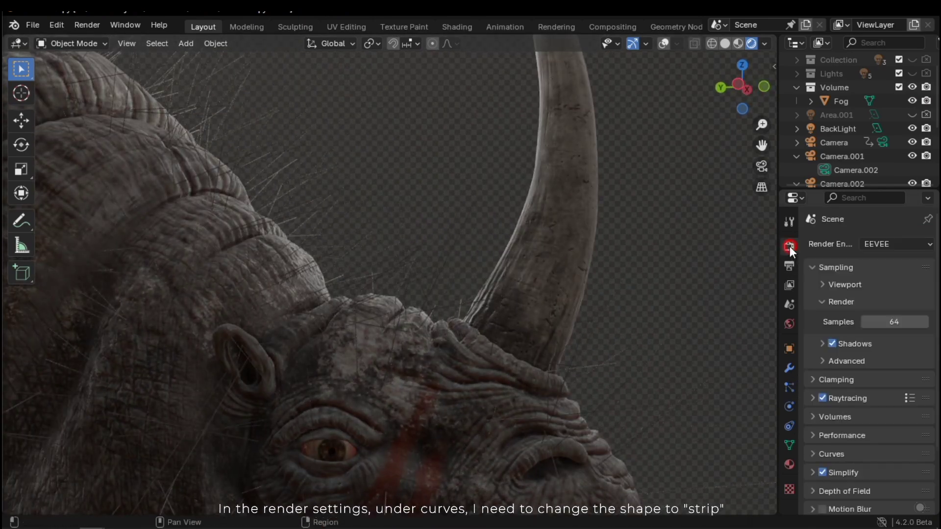
scroll(873, 397, "down", 4)
left_click(836, 376)
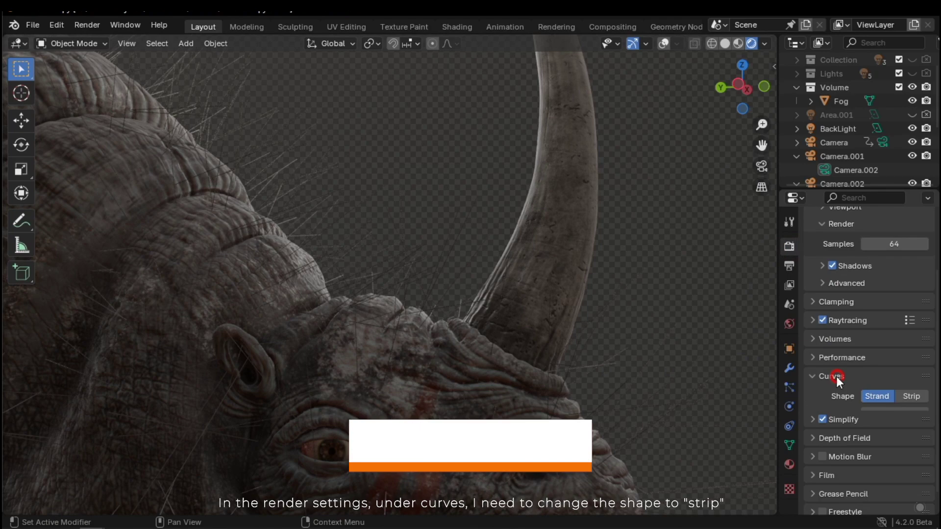
left_click(907, 397)
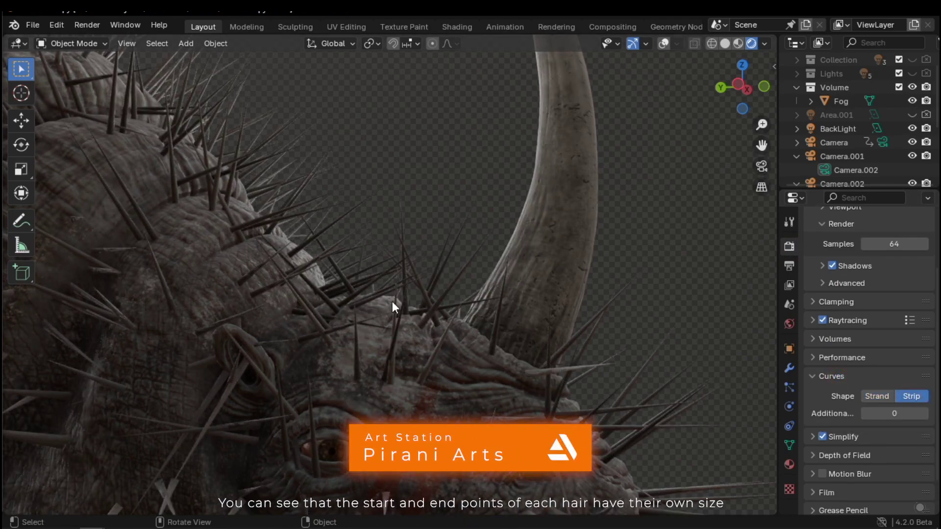
scroll(563, 387, "down", 5)
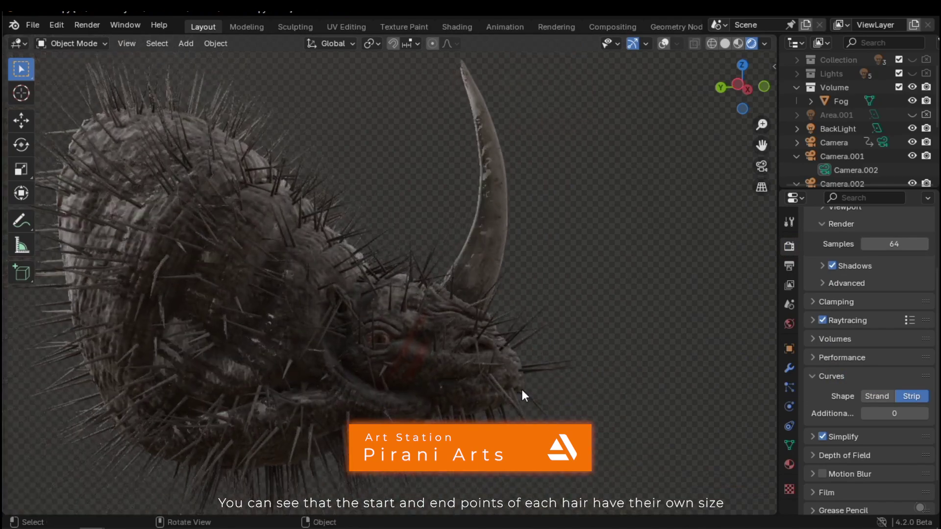
- Set the hair particle system's emission number to 3000
left_click(791, 388)
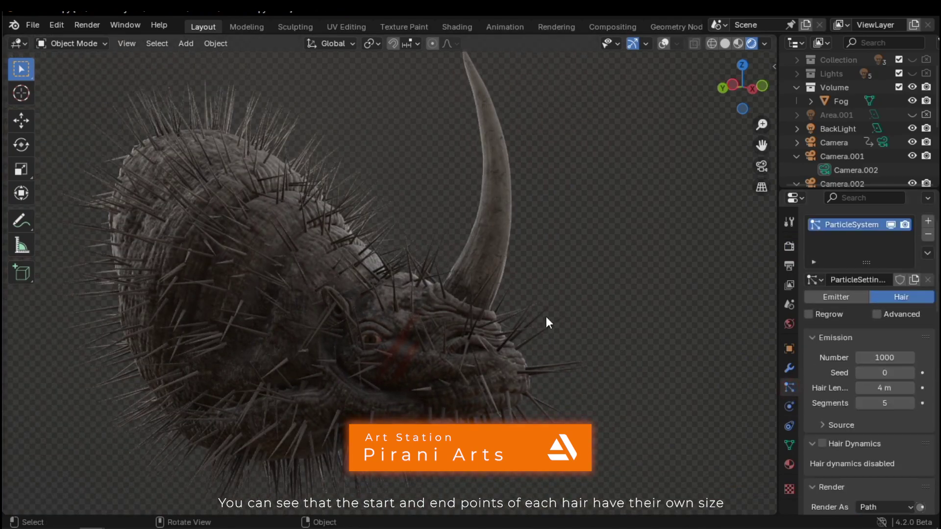
middle_click_drag(546, 317, 503, 342)
scroll(902, 353, "down", 2)
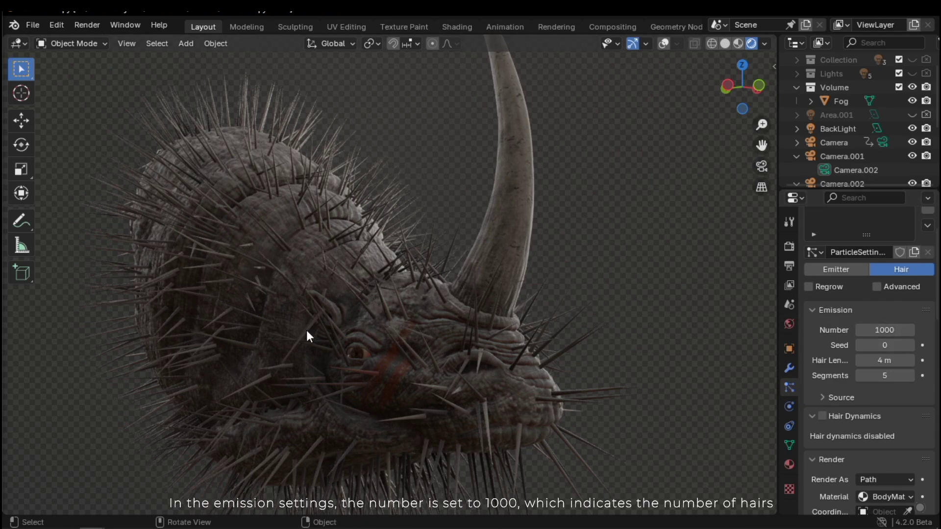
mouse_move(307, 336)
middle_mouse_down()
mouse_move(473, 332)
mouse_move(296, 337)
mouse_move(313, 336)
middle_mouse_up()
left_click(884, 330)
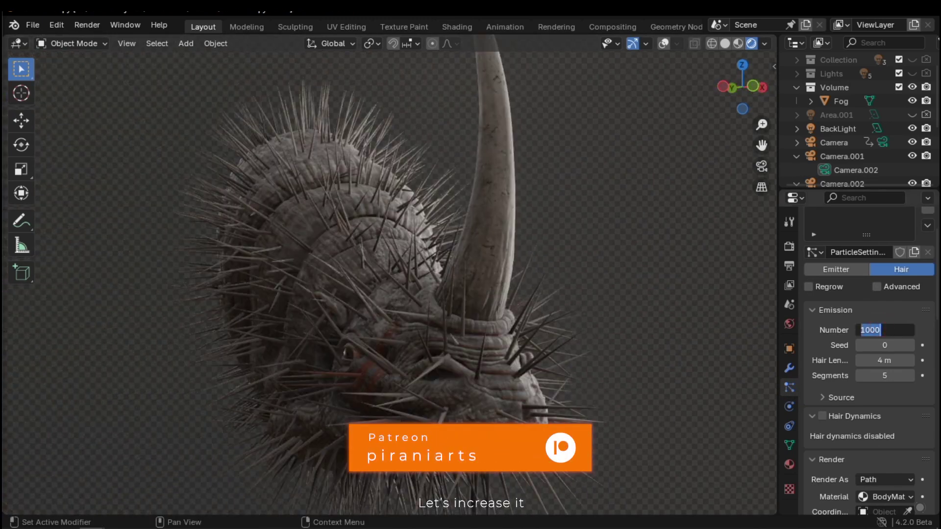
key("Return")
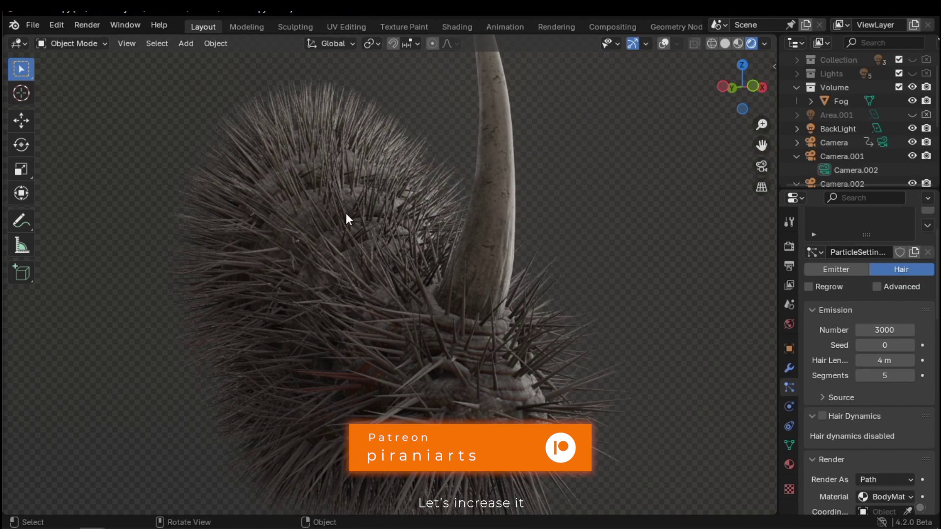
middle_click_drag(347, 219, 332, 237)
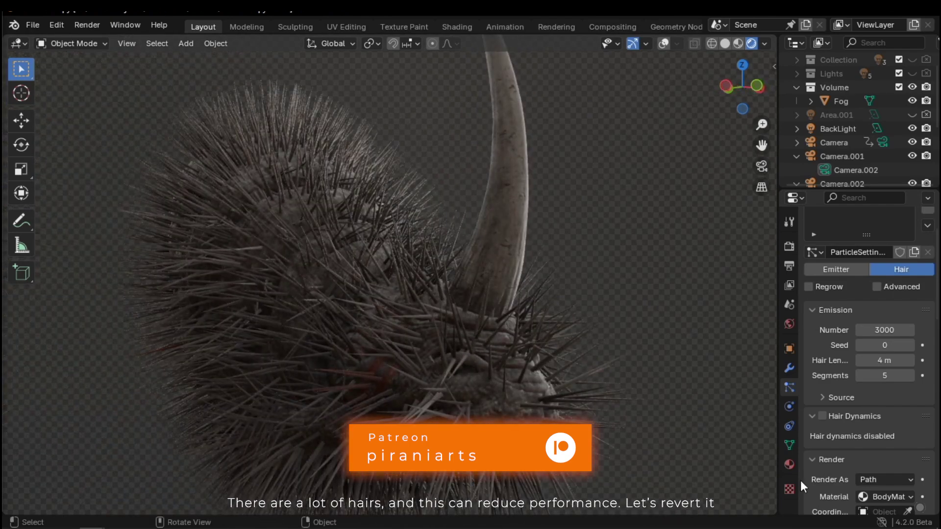
- Set the hair emission number back to 1000
left_click(883, 330)
type("1")
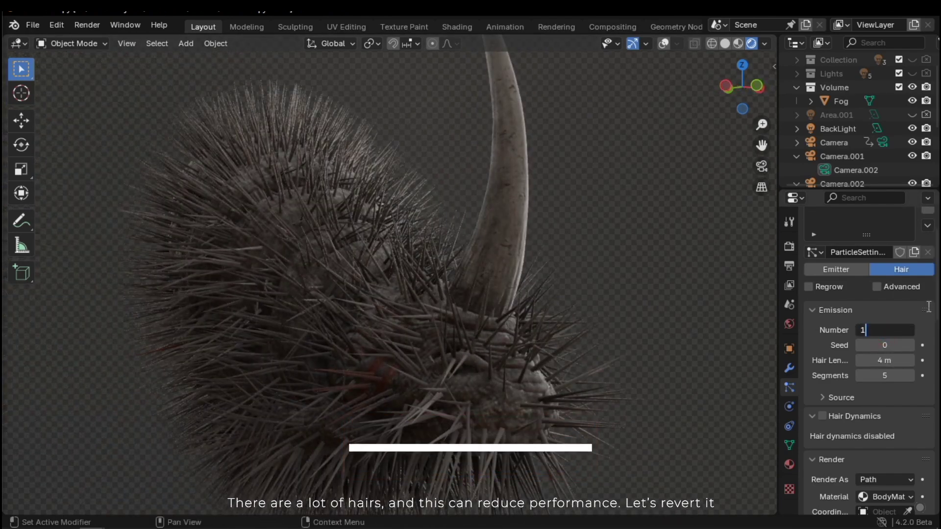
type("000")
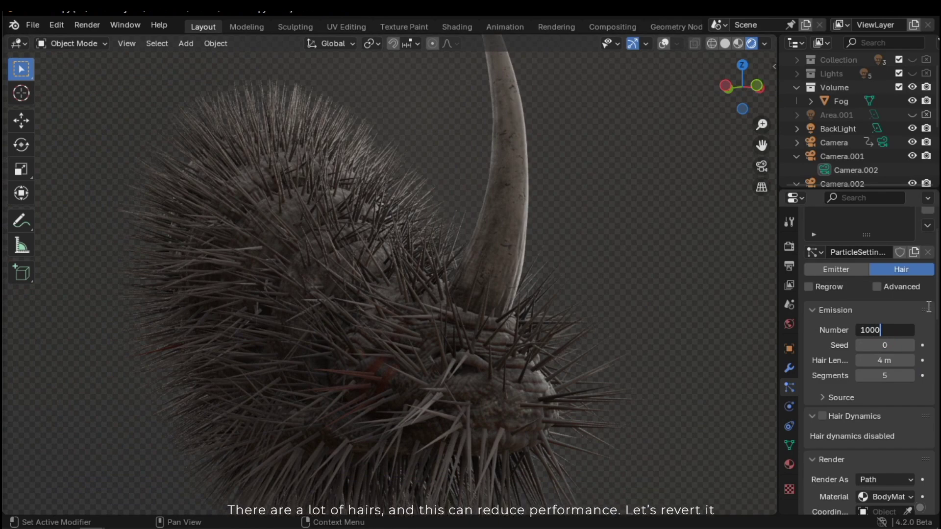
key("Return")
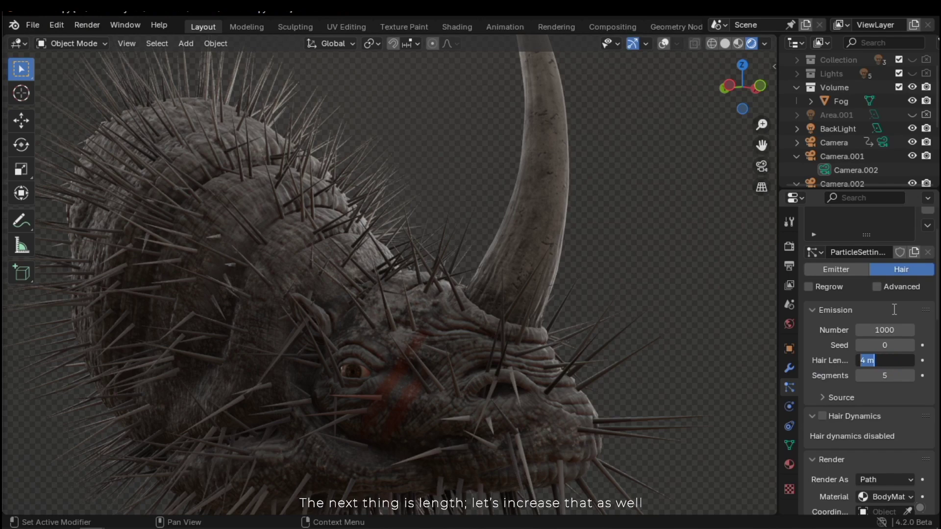
- Set the hair length to 10 m and check the fur around the whole body
type("10")
key("Return")
scroll(502, 289, "down", 3)
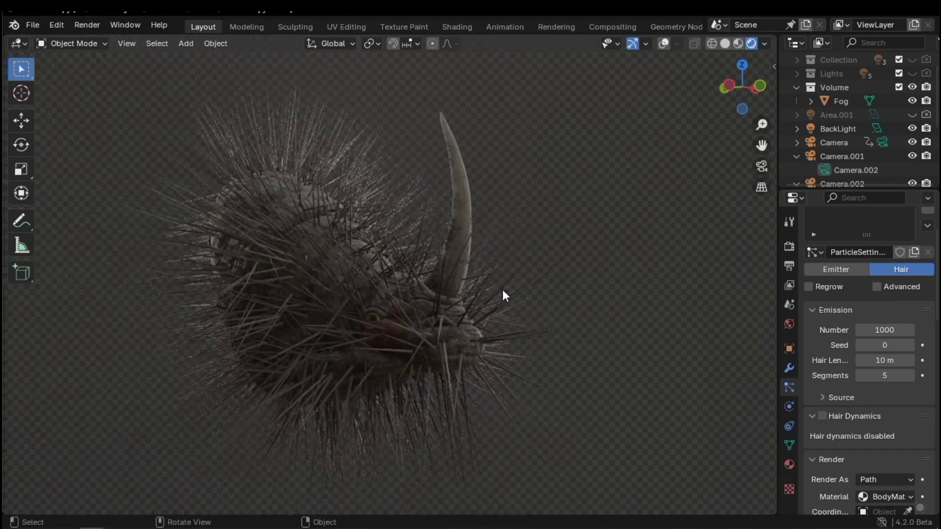
middle_click_drag(452, 309, 464, 446)
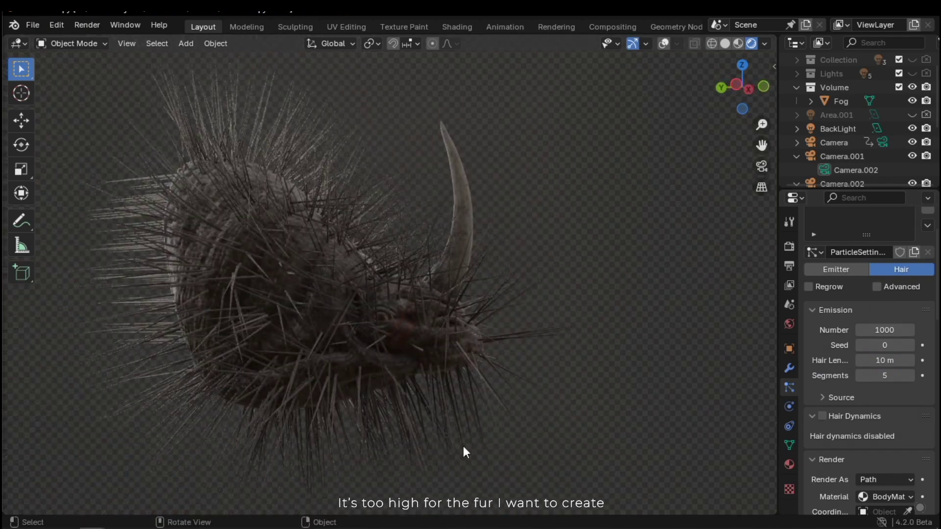
middle_click_drag(398, 436, 441, 355)
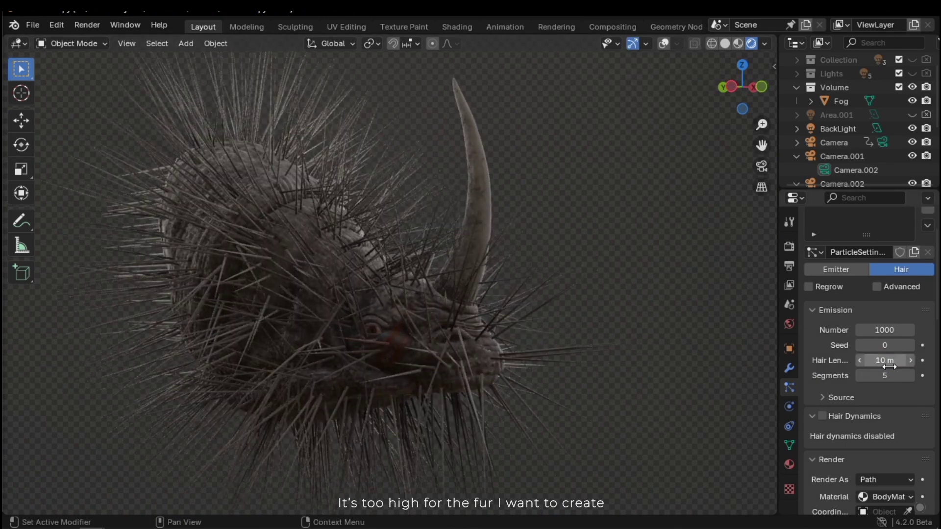
- Set the hair length to 6 m and inspect the fur on the upper and lower body
key("Return")
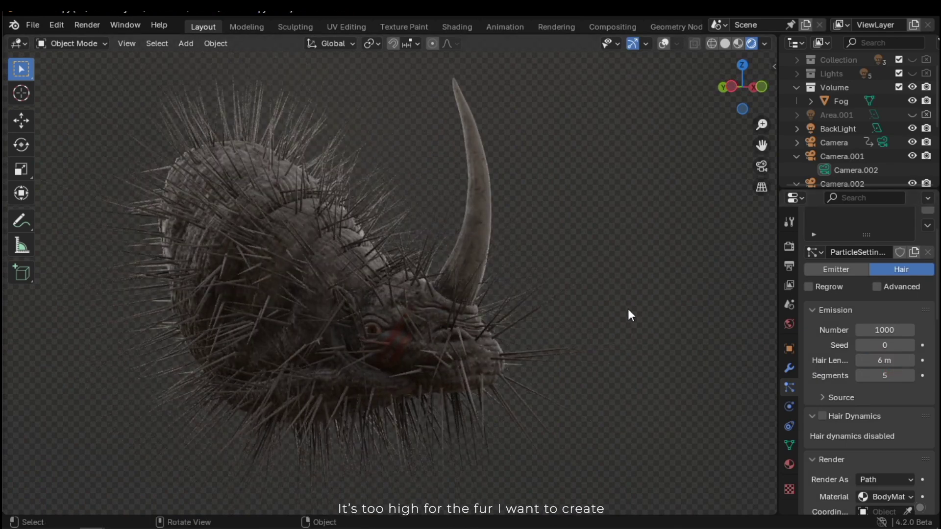
middle_click_drag(435, 419, 364, 379)
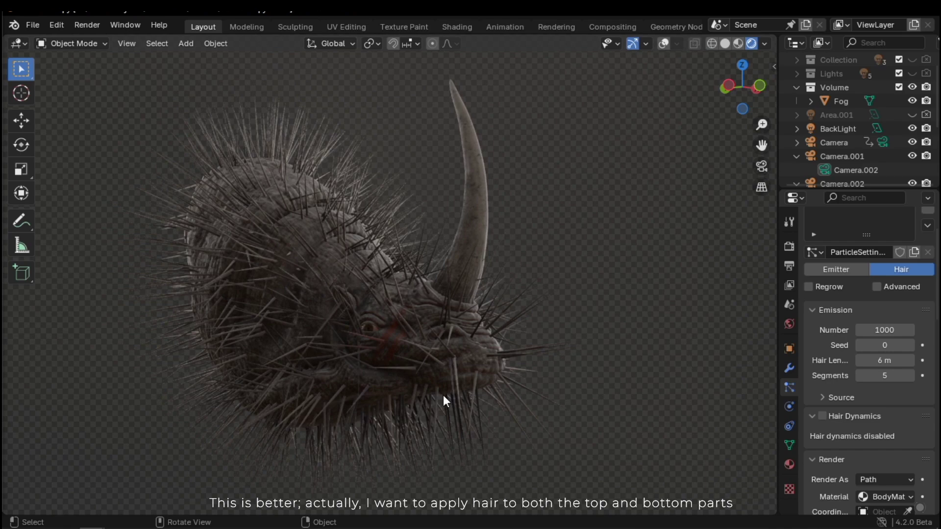
middle_click_drag(444, 396, 318, 451)
middle_click_drag(464, 353, 364, 303)
scroll(531, 329, "up", 2)
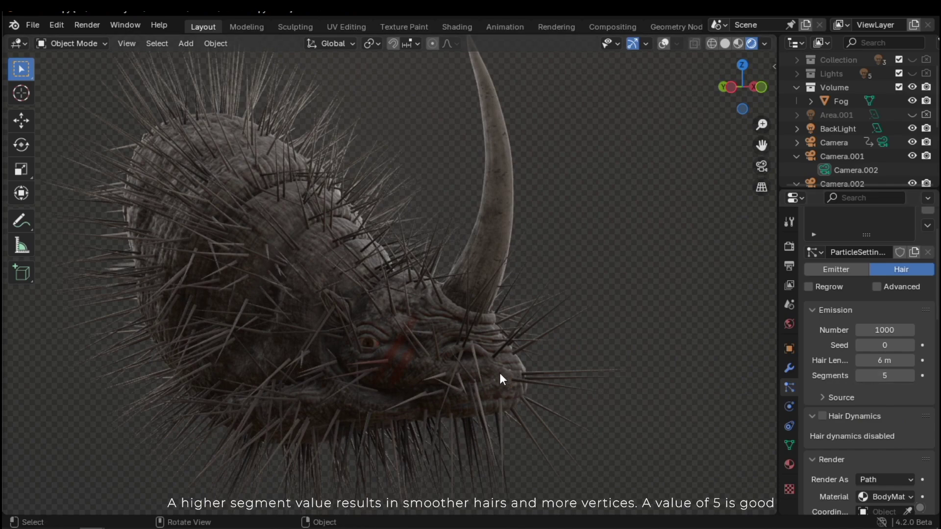
middle_click_drag(499, 372, 402, 395)
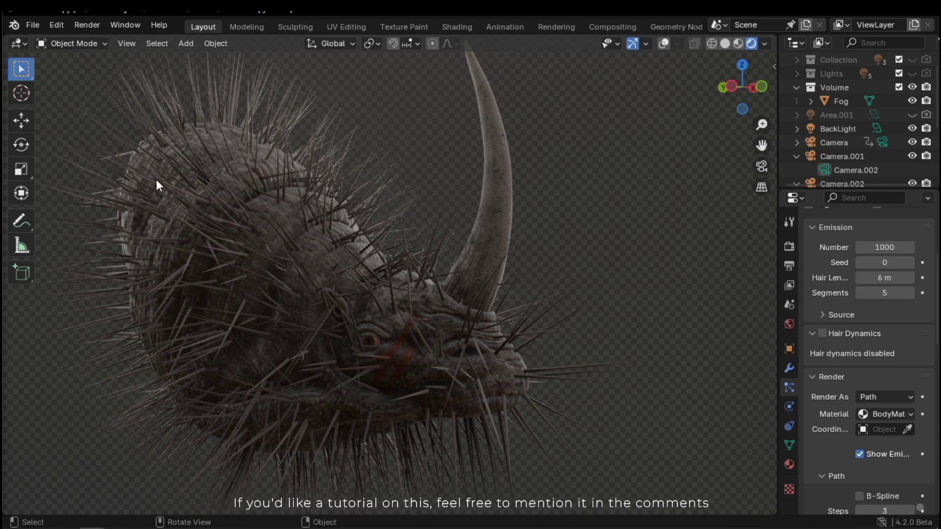
- Set the hair's render path steps to 5 and its viewport strand steps to 5
scroll(900, 426, "down", 3)
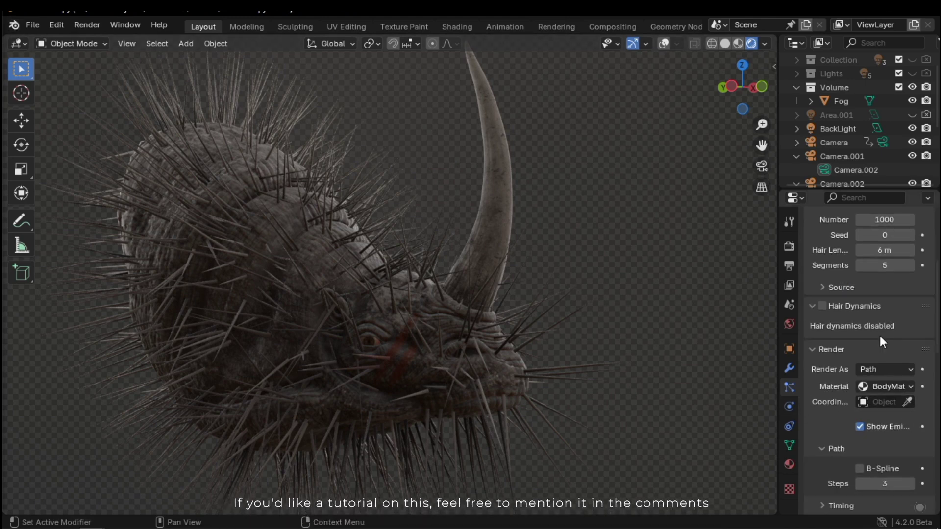
scroll(896, 343, "down", 2)
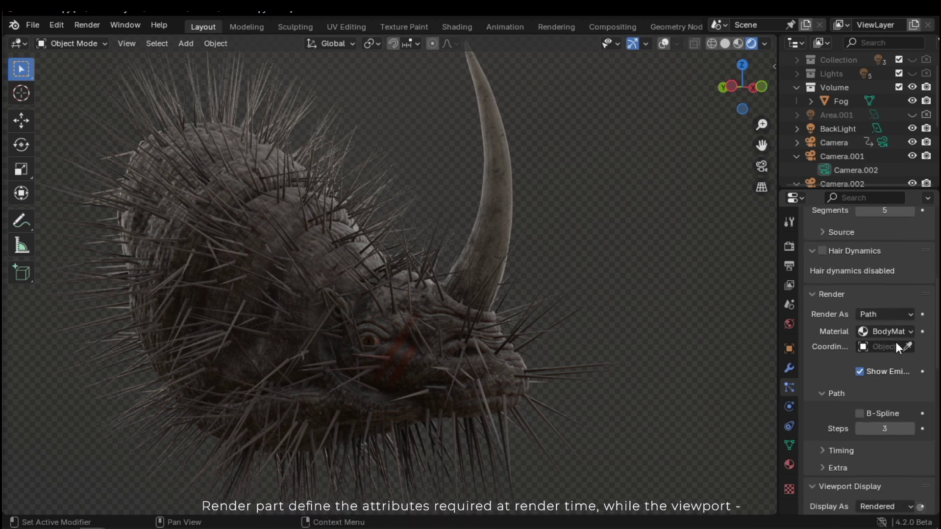
scroll(833, 349, "down", 3)
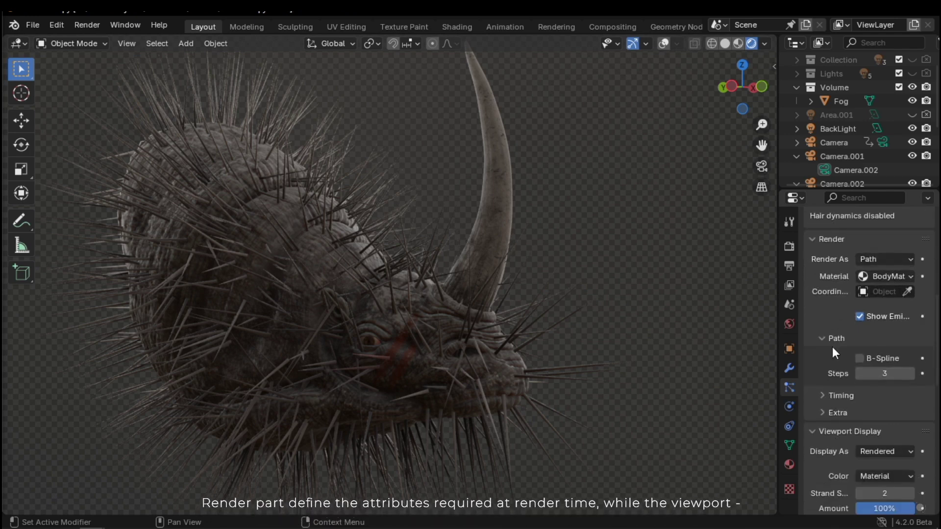
scroll(851, 438, "up", 3)
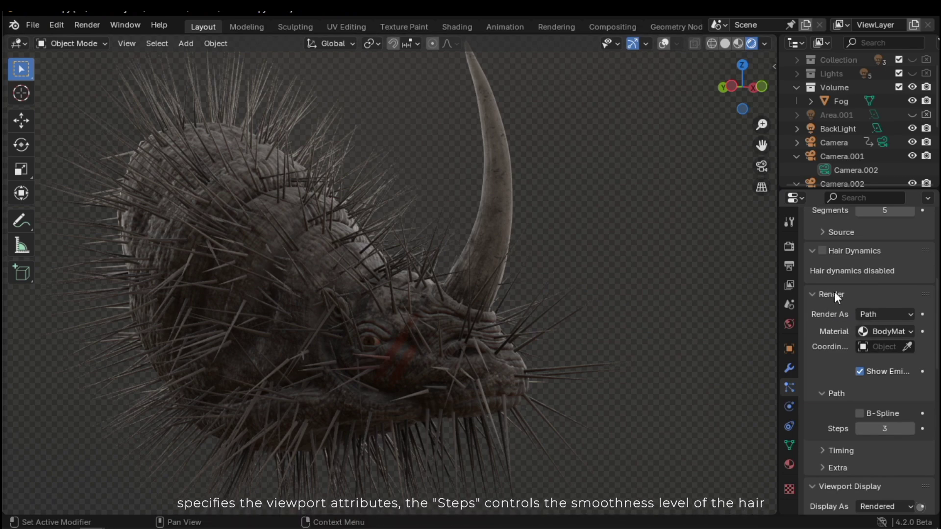
middle_click_drag(563, 343, 530, 343)
scroll(841, 381, "down", 3)
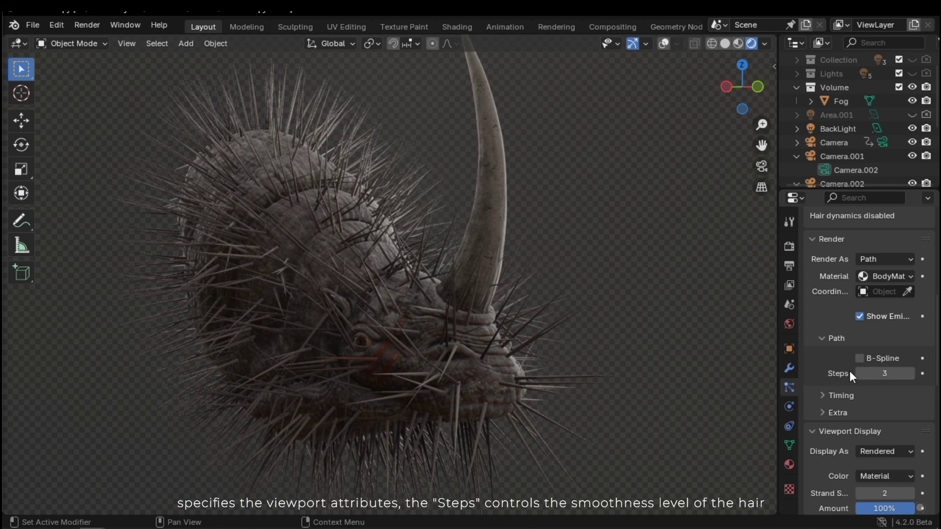
scroll(895, 409, "down", 3)
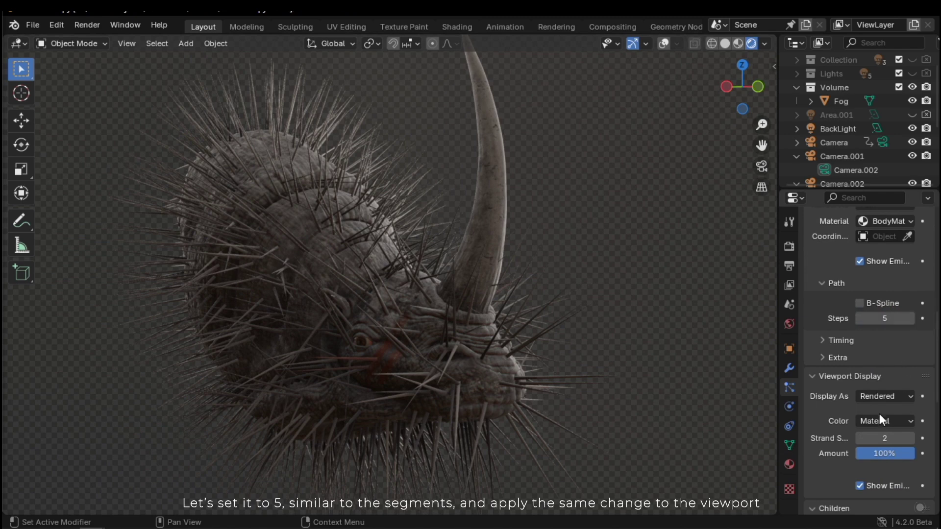
left_click(907, 438)
type("5")
key("Return")
- Set the hair system's children type to Interpolated
scroll(870, 294, "down", 3)
scroll(868, 294, "down", 7)
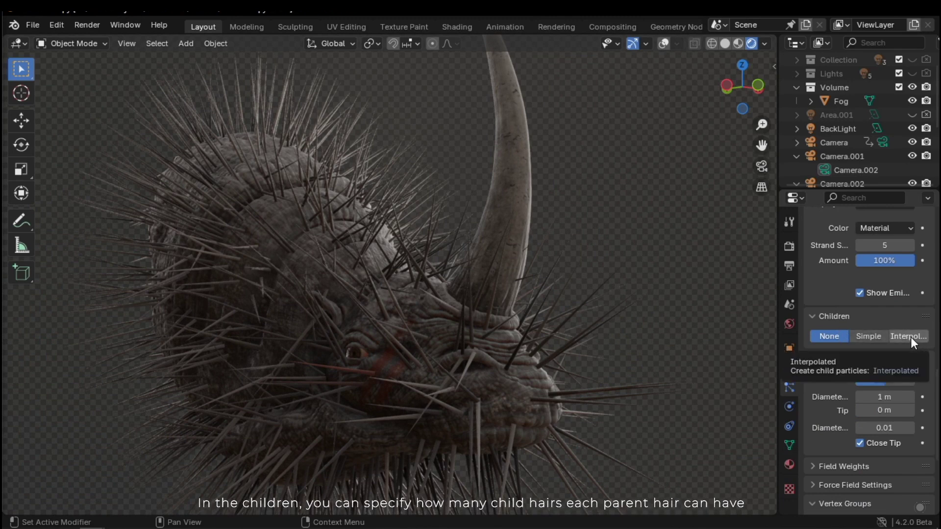
left_click(911, 337)
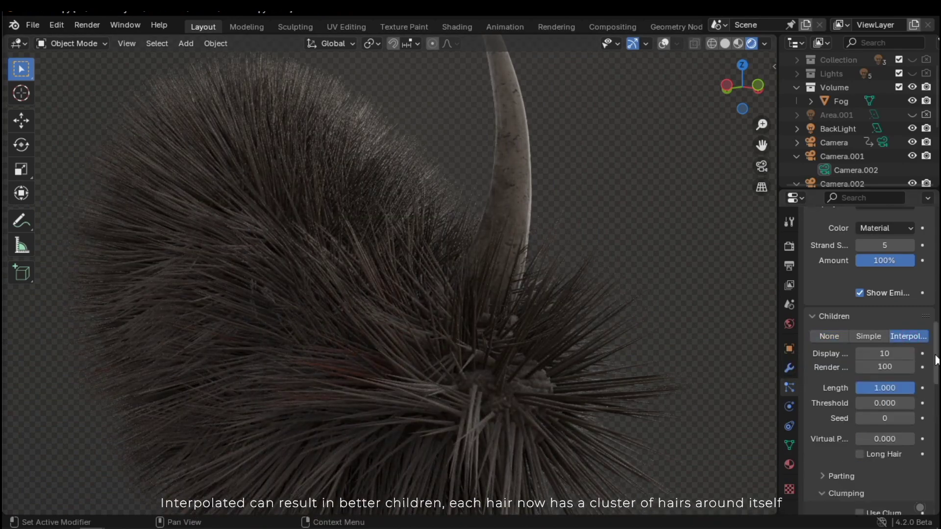
- Set the children's display amount to 100 and inspect the fur density around the head and body
middle_click_drag(610, 331, 277, 243)
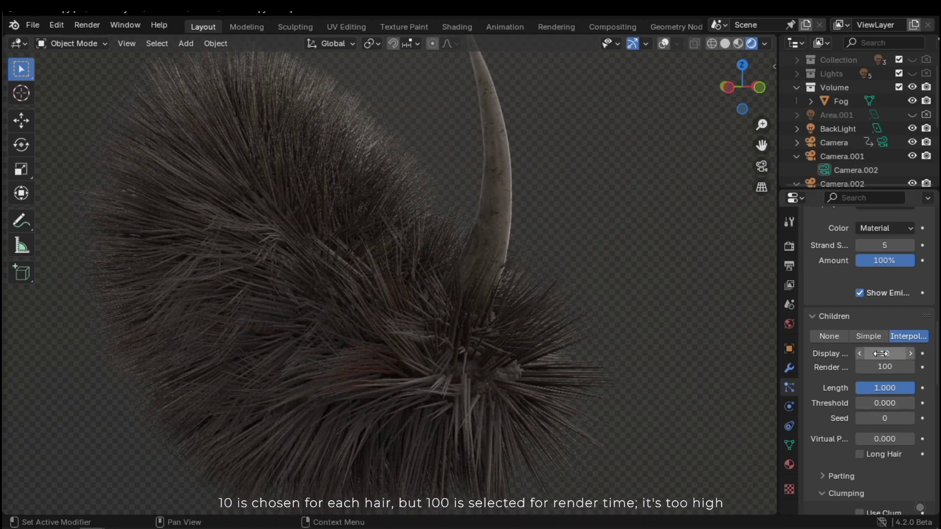
scroll(509, 341, "up", 4)
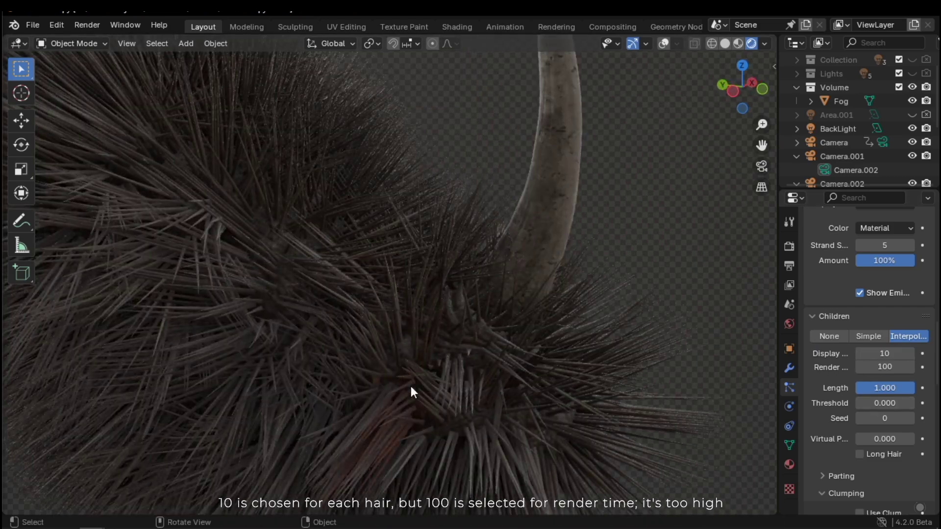
left_click(903, 354)
type("1")
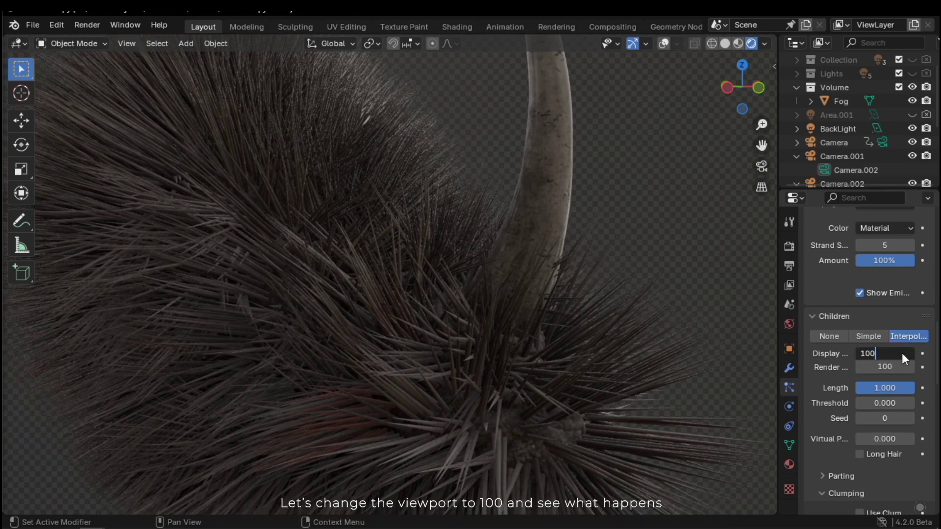
type("00")
key("Return")
scroll(490, 294, "down", 4)
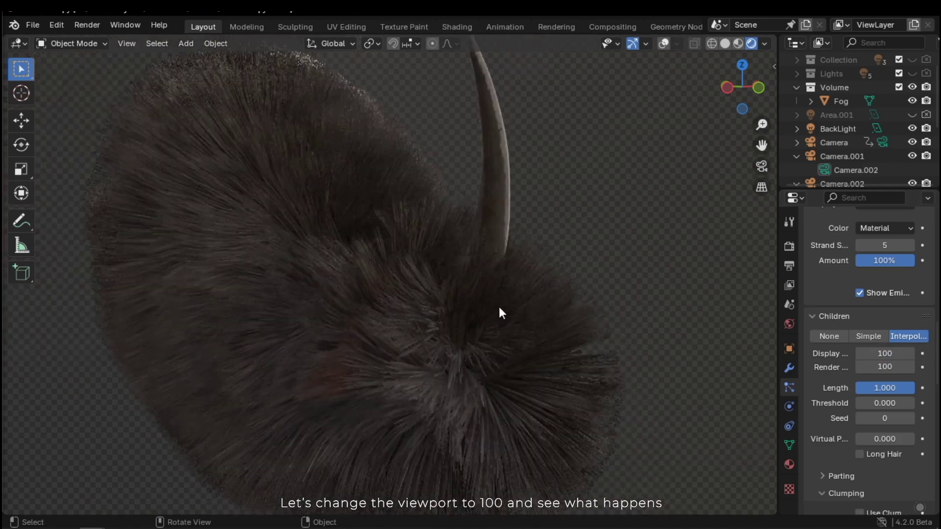
mouse_move(500, 309)
middle_mouse_down()
mouse_move(421, 322)
mouse_move(309, 319)
mouse_move(436, 301)
middle_mouse_up()
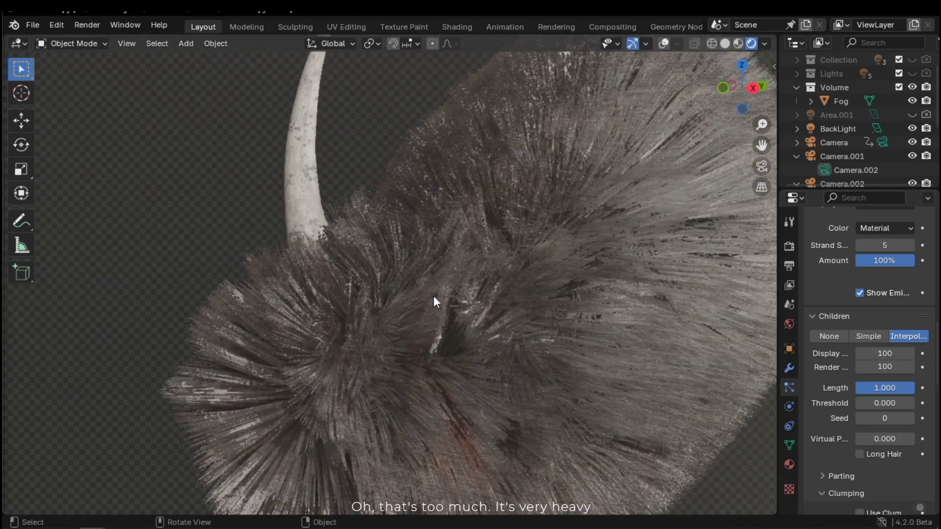
mouse_move(375, 309)
middle_mouse_down()
mouse_move(490, 343)
mouse_move(529, 336)
middle_mouse_up()
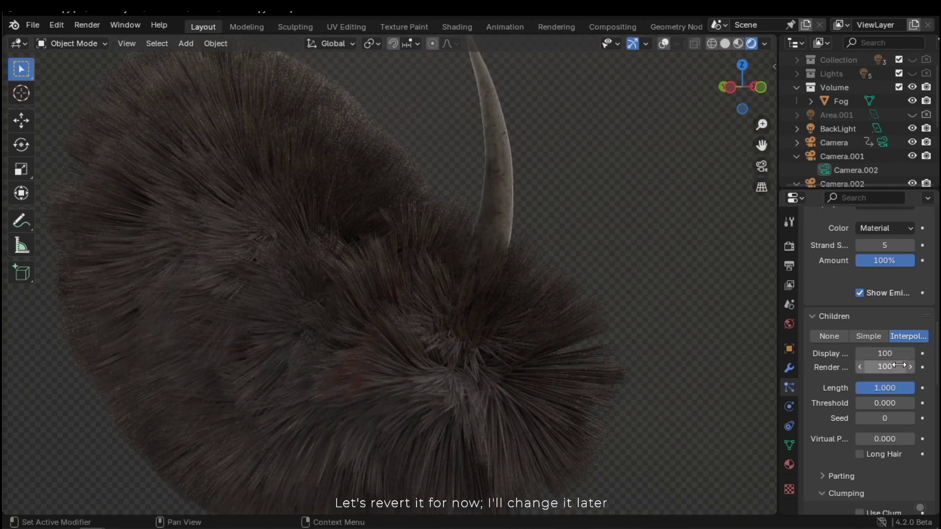
- Set the children's display amount to 5
left_click(889, 352)
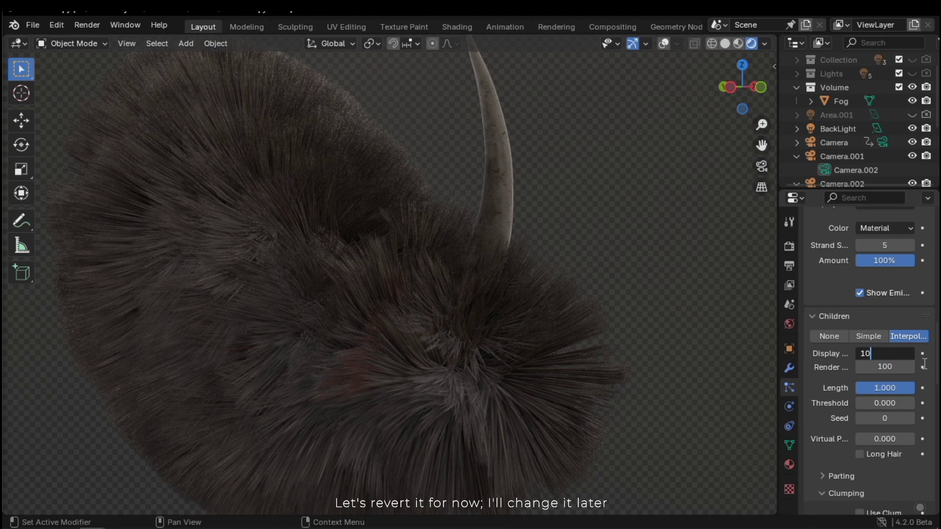
key("BackSpace")
key("BackSpace")
type("5")
key("Return")
- Try different child hair lengths and a seed of 26, restoring the length to 1 and undoing the seed change
scroll(885, 307, "down", 4)
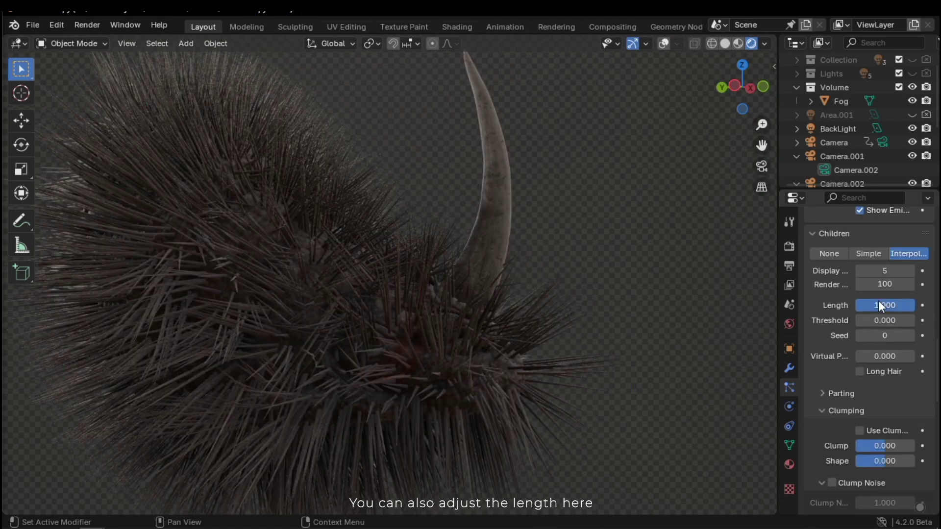
left_click_drag(912, 305, 881, 306)
left_click_drag(96, 299, 845, 298)
left_click_drag(161, 292, 913, 305)
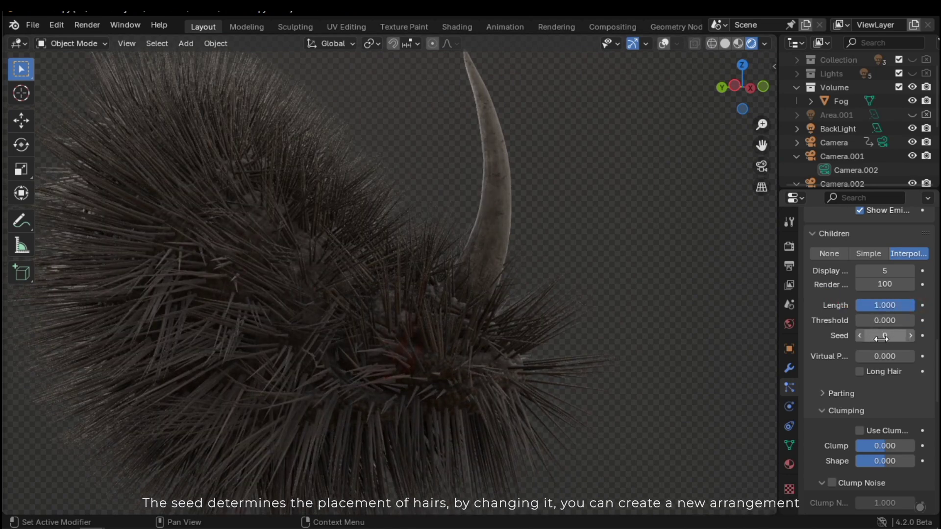
mouse_move(881, 338)
left_mouse_down()
mouse_move(139, 338)
mouse_move(153, 343)
left_mouse_up()
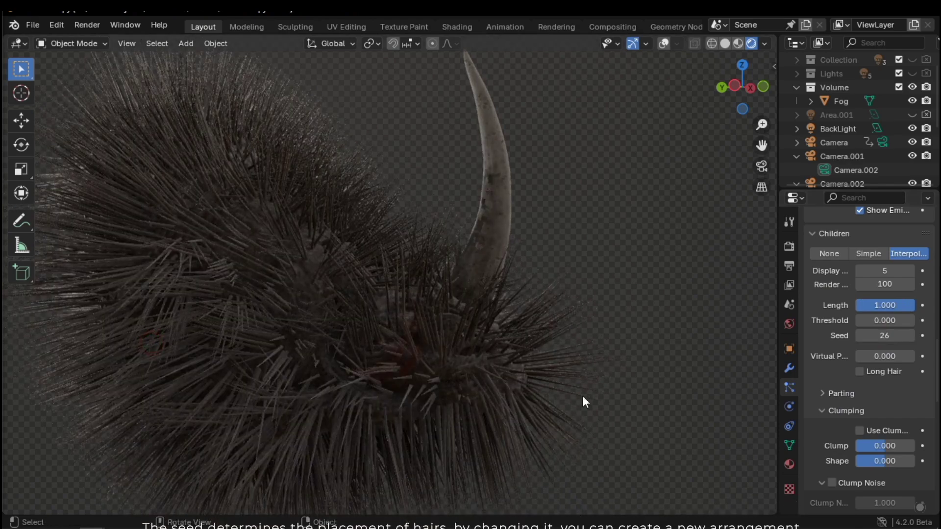
key("ctrl+z")
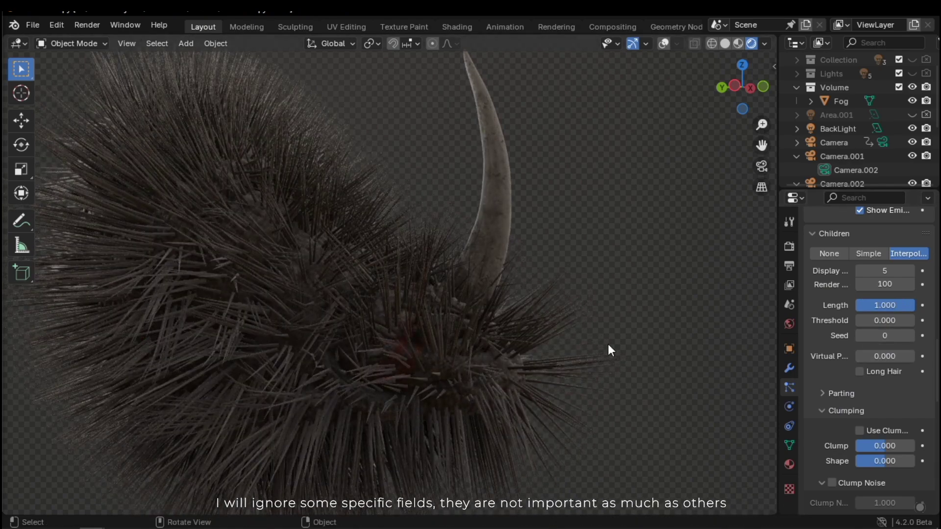
- Try a parting value of 1 on the child hairs, compare the fur with and without it, and undo it
scroll(863, 326, "down", 3)
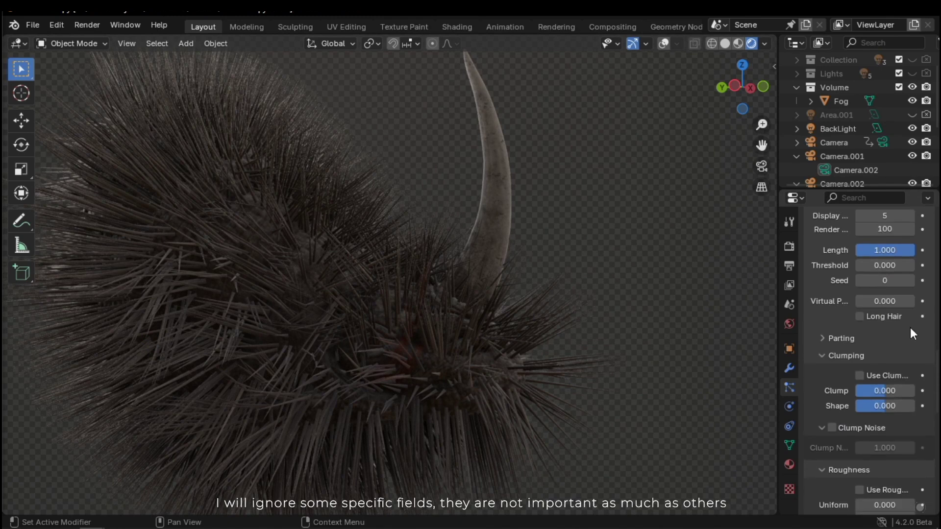
left_click(910, 335)
scroll(885, 299, "down", 3)
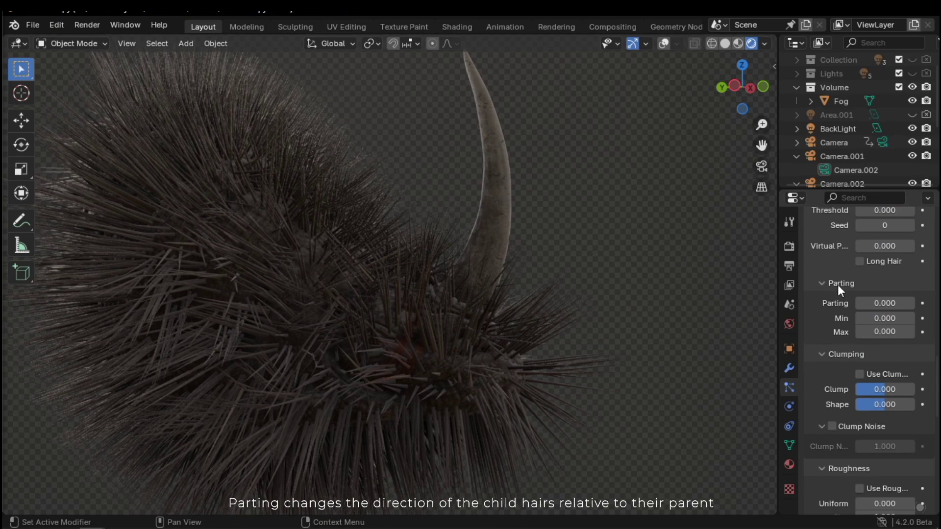
left_click_drag(141, 302, 603, 367)
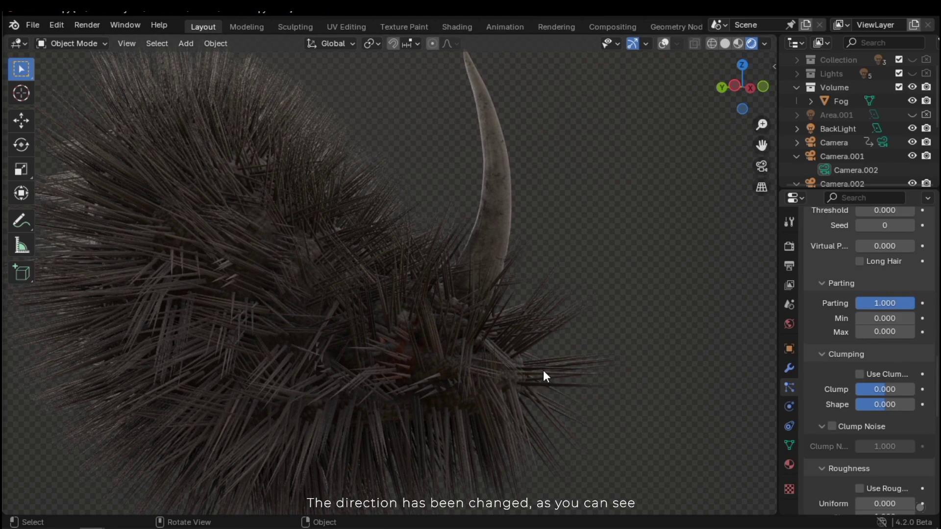
key("ctrl+z")
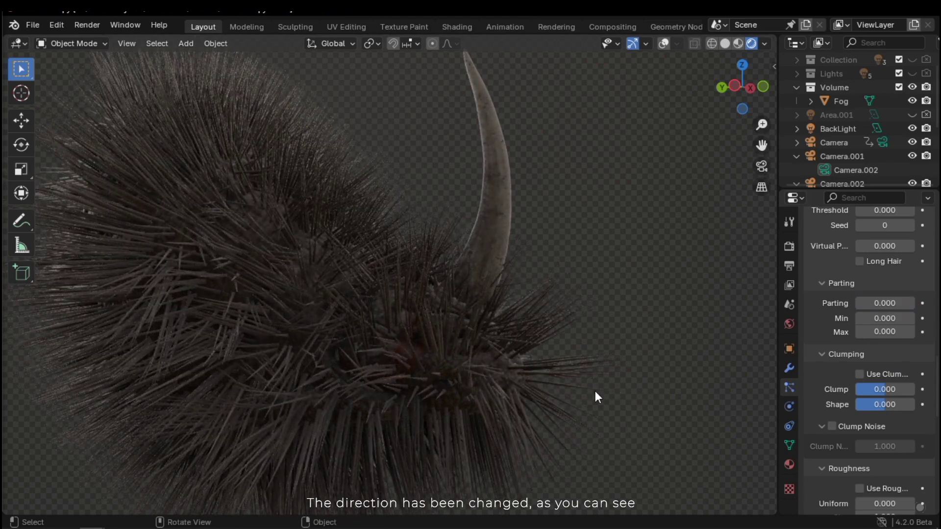
key("ctrl+shift+z")
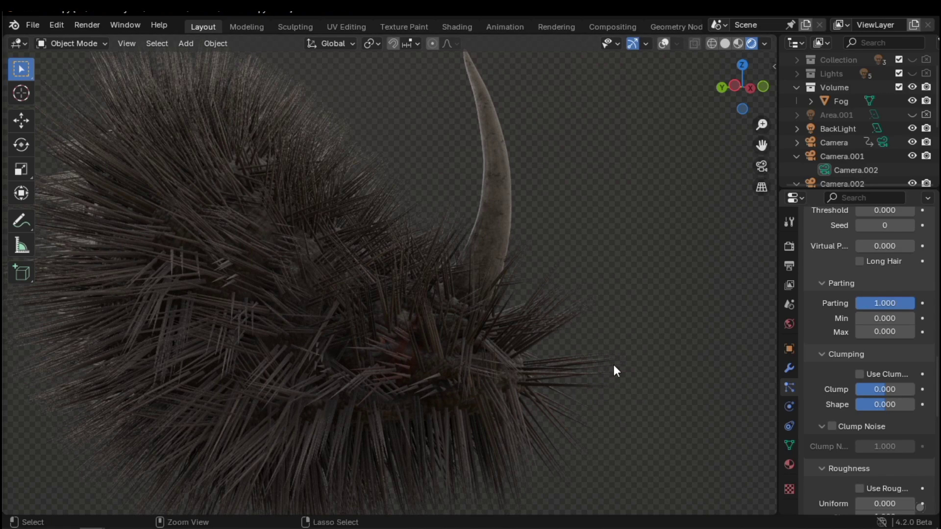
key("ctrl+z")
- Try clumping the child hairs with a clump value of -1 and reset it to 0
scroll(882, 333, "down", 3)
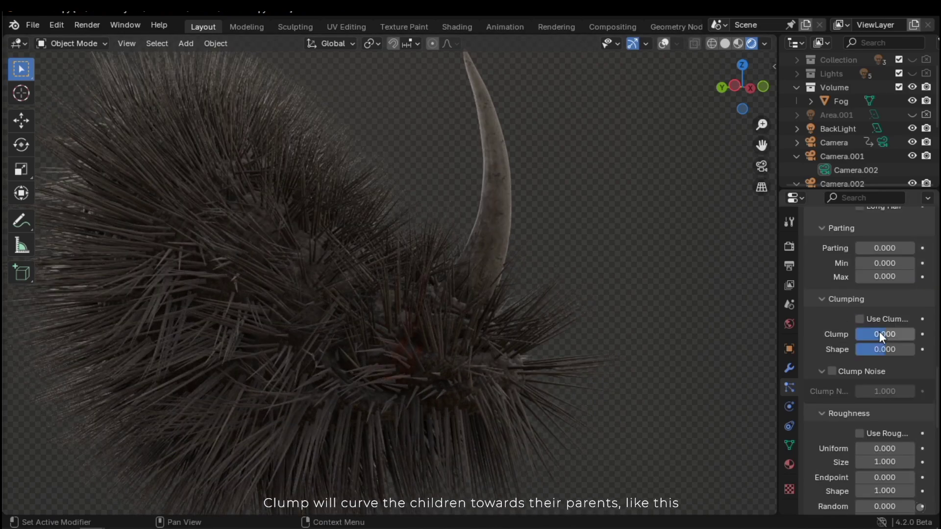
left_click_drag(880, 332, 748, 322)
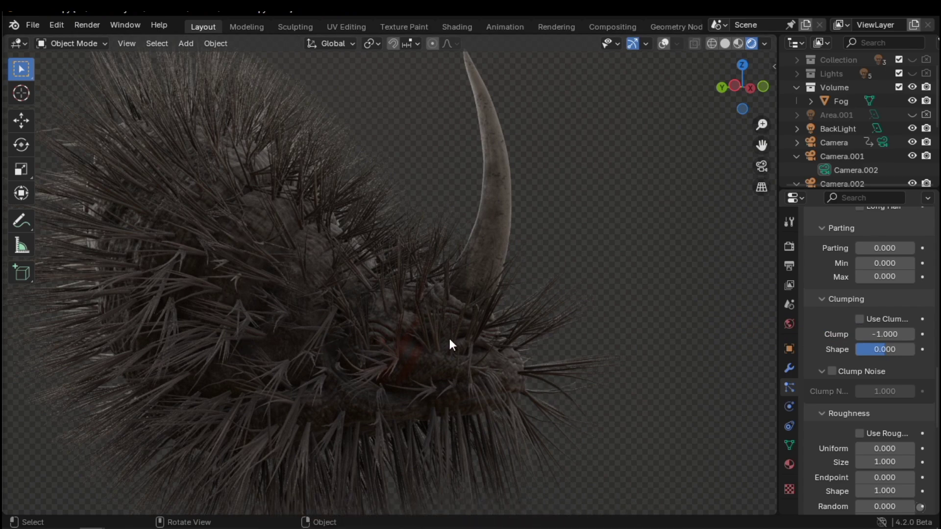
left_click(889, 337)
type("0")
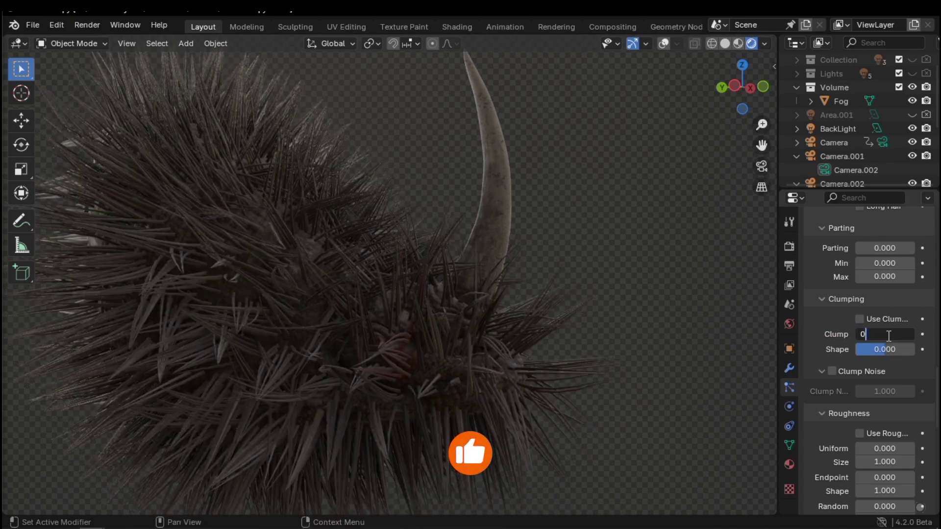
key("Return")
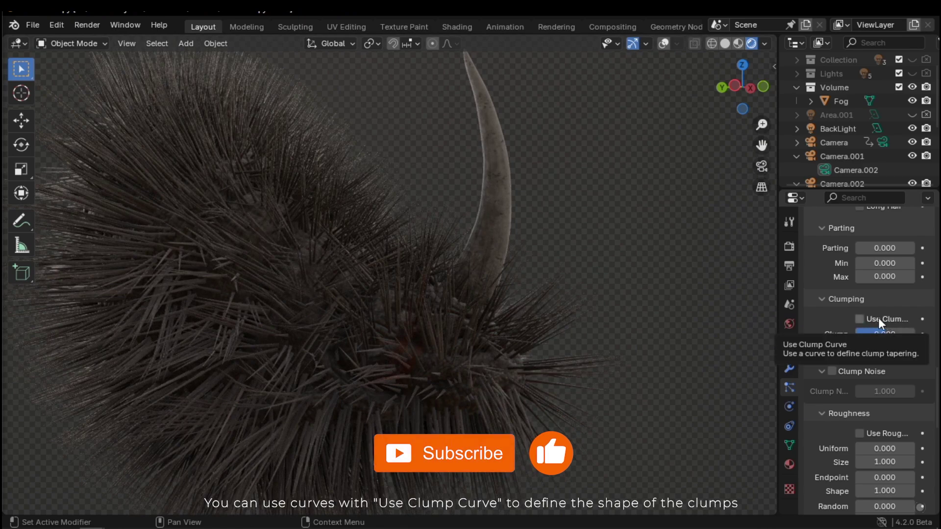
- Turn on the clump curve for the child hairs and turn it back off
left_click(878, 320)
scroll(822, 424, "down", 2)
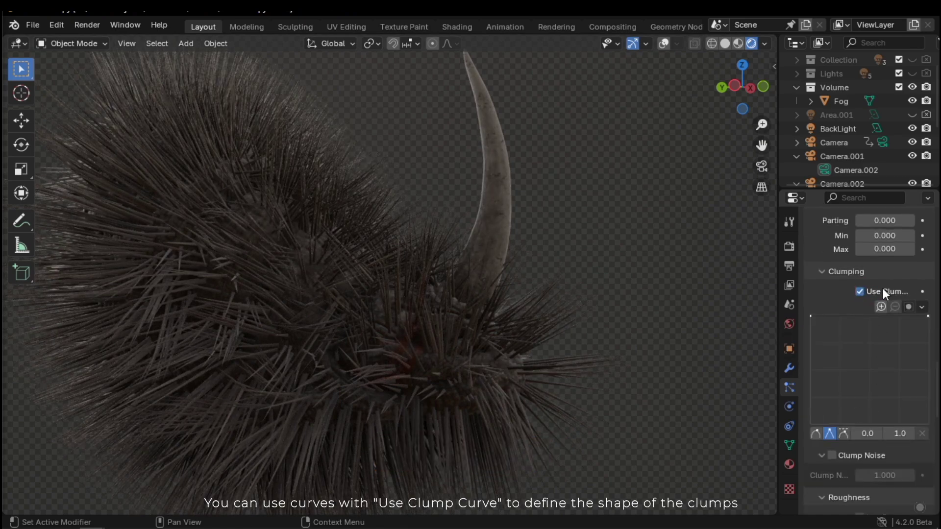
left_click(882, 291)
- Set the children's uniform roughness to 0.040 and inspect the strands around the face up close
scroll(877, 319, "down", 6)
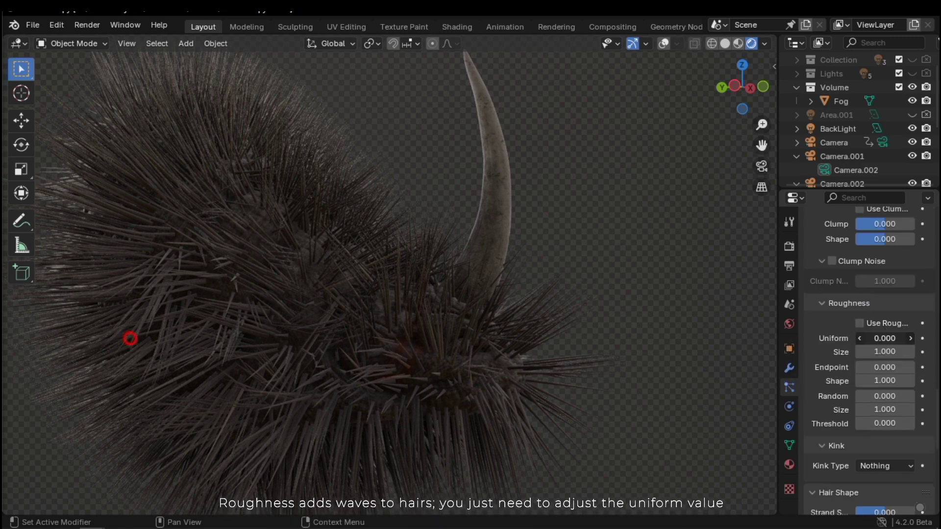
left_click_drag(885, 338, 907, 342)
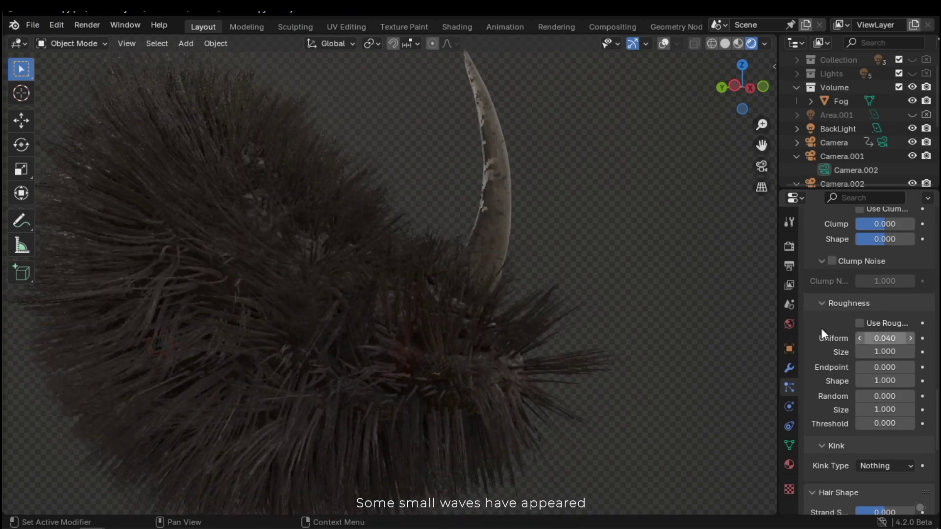
scroll(392, 292, "up", 2)
middle_click_drag(496, 344, 538, 269, "shift")
scroll(275, 309, "up", 2)
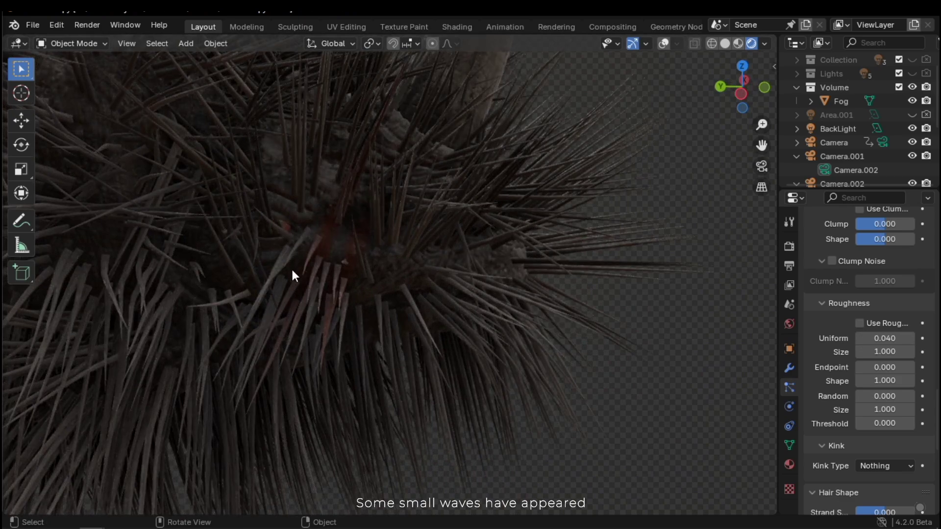
- Try a uniform roughness of 2.293, look over the whole body, and undo the change
left_click_drag(359, 341, 401, 273)
scroll(381, 288, "down", 8)
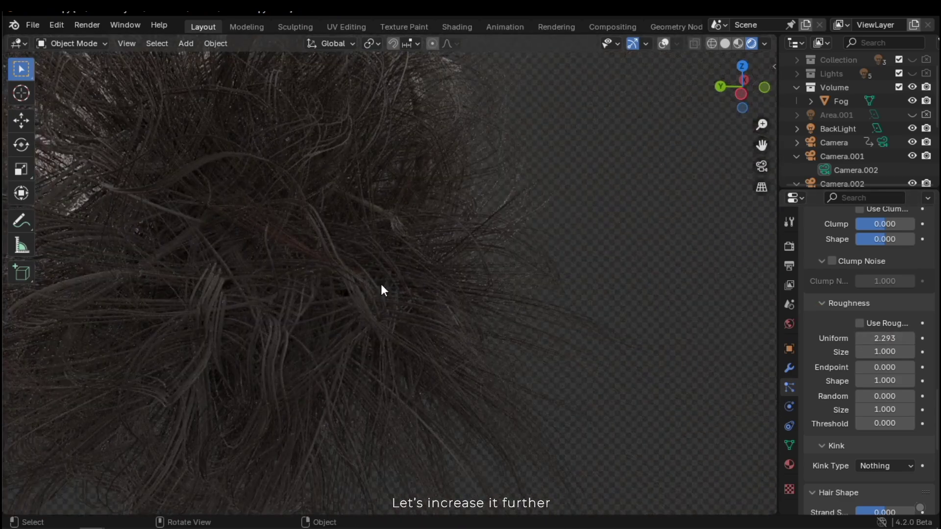
middle_click_drag(395, 264, 408, 315)
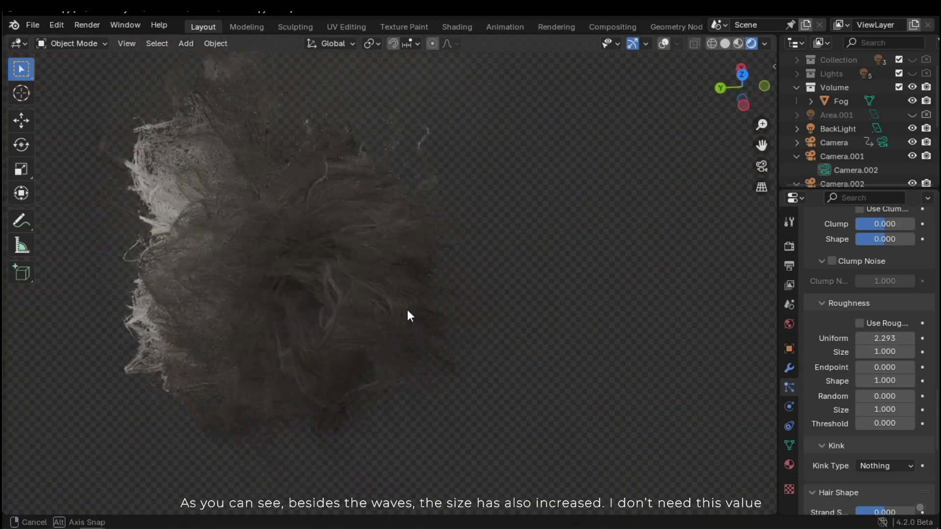
scroll(378, 237, "up", 5)
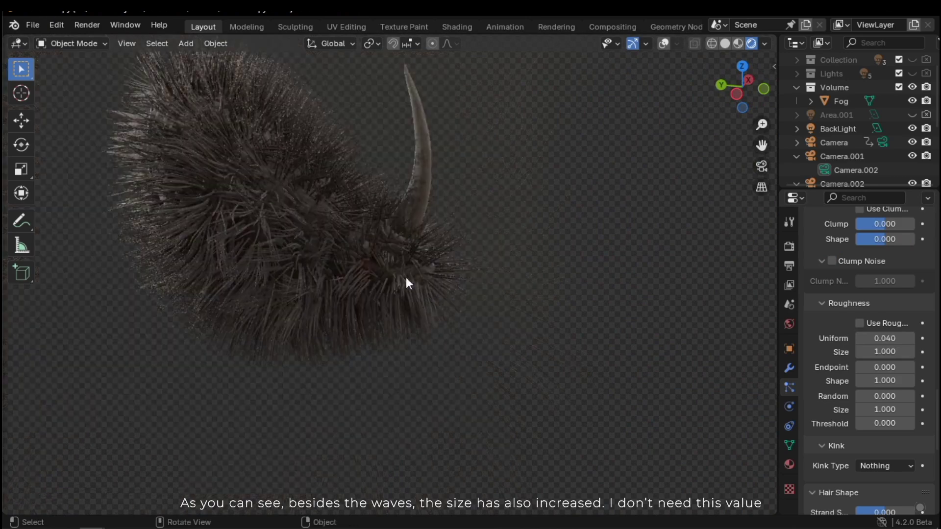
scroll(405, 279, "up", 4)
middle_click_drag(343, 260, 406, 297)
scroll(406, 292, "up", 1)
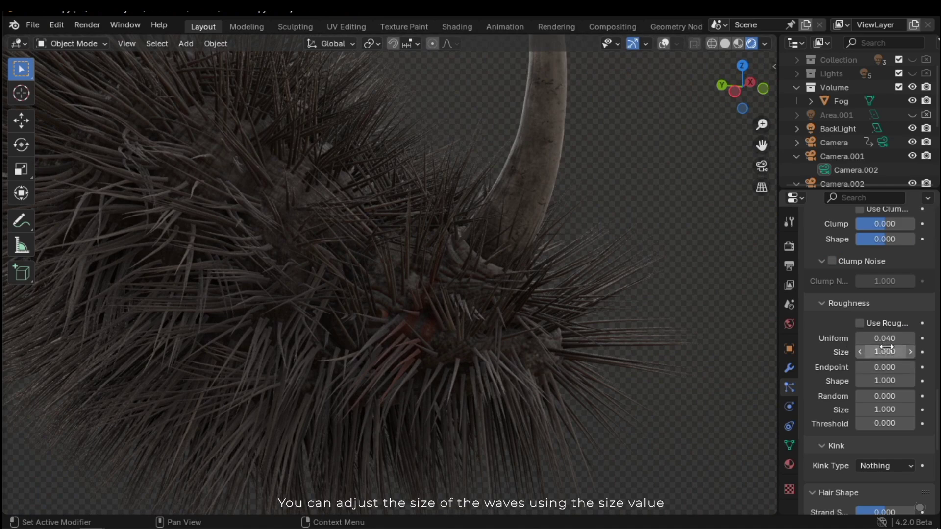
- Try a uniform roughness of 0.663 with sizes of 1.451, 0.887 and 0.776, plus an endpoint change, and restore the starting values
left_click_drag(107, 350, 510, 287)
key("ctrl+z")
scroll(509, 287, "down", 2)
left_click_drag(885, 351, 392, 348)
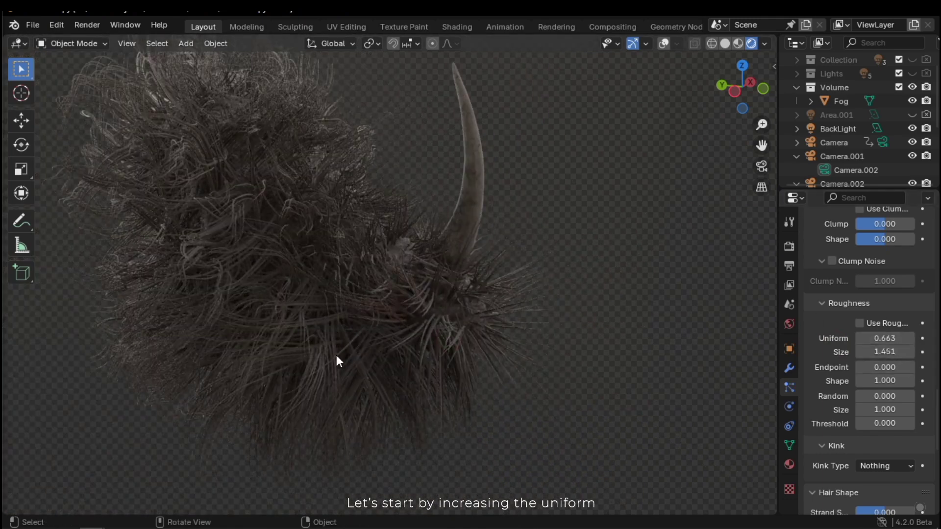
key("ctrl+z")
left_click_drag(887, 351, 497, 346)
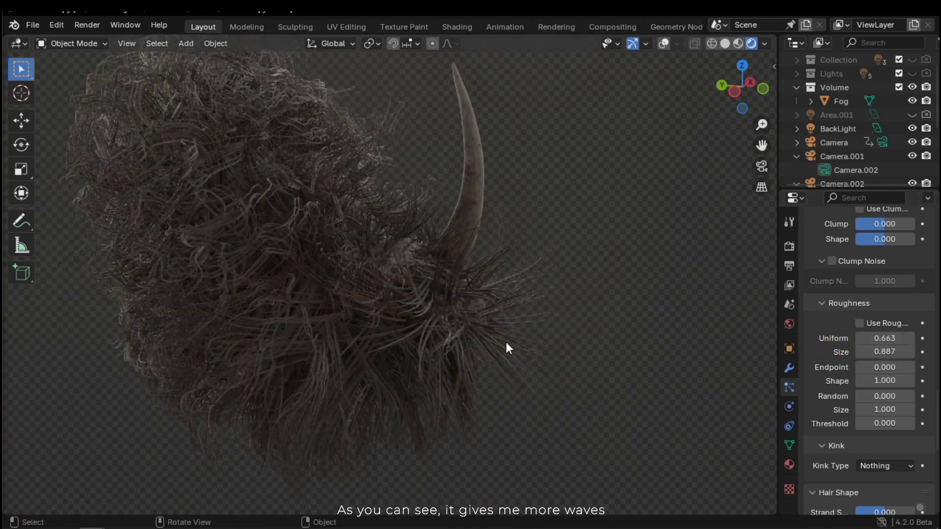
left_click_drag(885, 352, 511, 317)
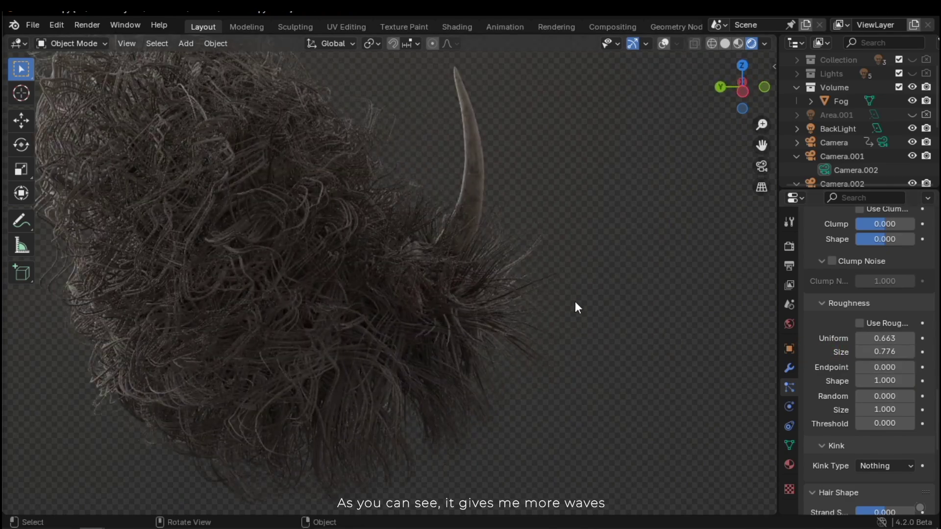
middle_click_drag(575, 303, 513, 299)
key("ctrl+z")
key("ctrl+z")
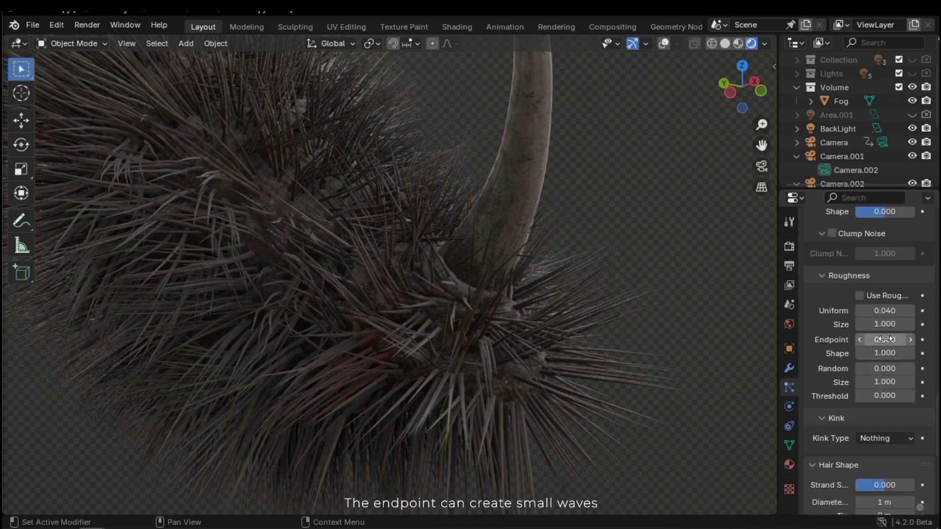
mouse_move(876, 341)
left_mouse_down()
mouse_move(231, 342)
mouse_move(315, 343)
mouse_move(604, 398)
mouse_move(532, 410)
left_mouse_up()
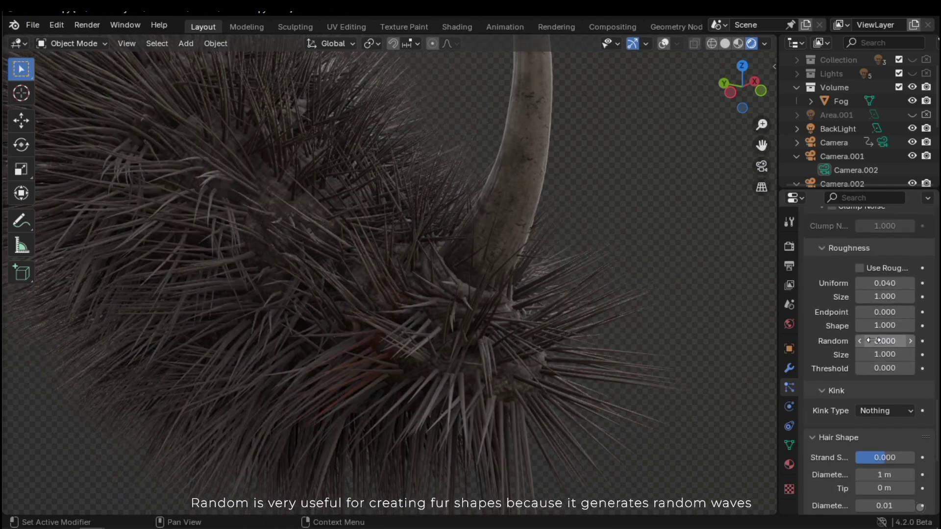
- Raise the children's random roughness to 0.384 and on to 1.009, checking the fur from several sides
left_click_drag(143, 340, 686, 352)
middle_click_drag(416, 346, 370, 362)
scroll(425, 344, "down", 2)
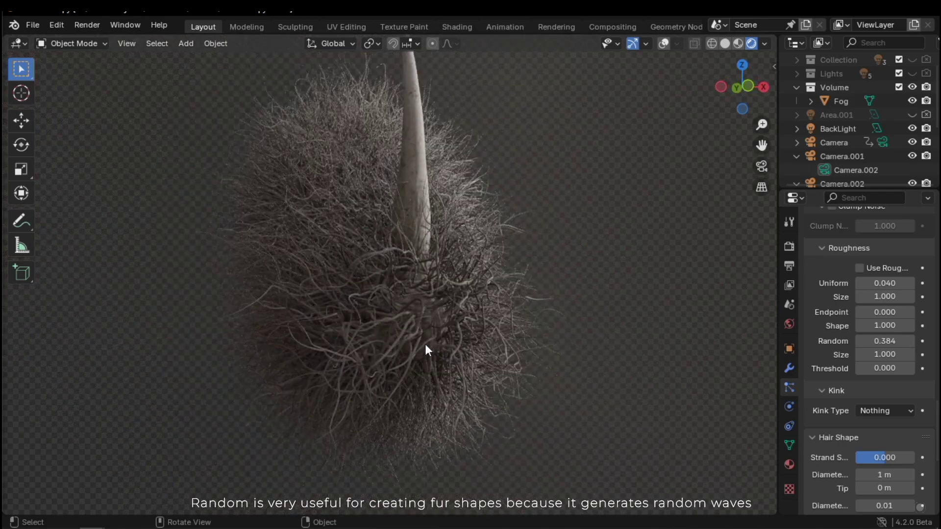
middle_click_drag(425, 344, 389, 292)
scroll(455, 354, "down", 2)
scroll(455, 354, "up", 4)
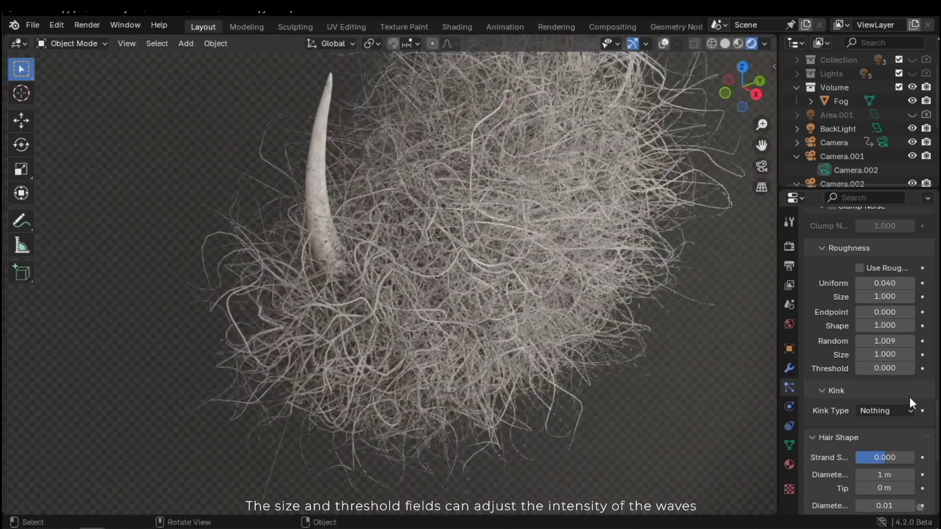
- Try different random roughness size and threshold values on the children, restoring the starting values
left_click_drag(885, 355, 554, 325)
middle_click_drag(549, 326, 592, 321)
key("BackSpace")
left_click_drag(885, 354, 914, 354)
left_click_drag(858, 368, 915, 368)
key("ctrl+z")
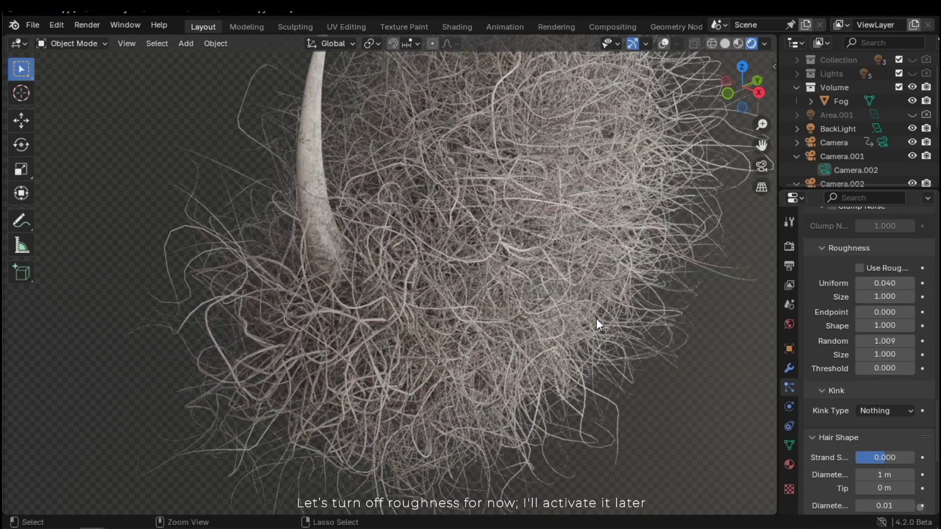
- Undo the random roughness changes and check the straight fur from several sides
key("ctrl+z")
middle_click_drag(504, 352, 616, 334)
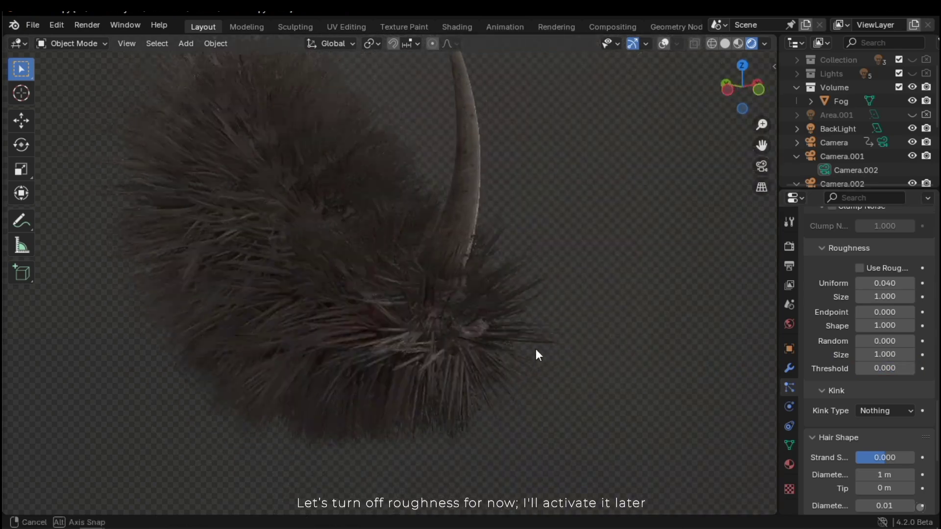
middle_click_drag(537, 349, 466, 342)
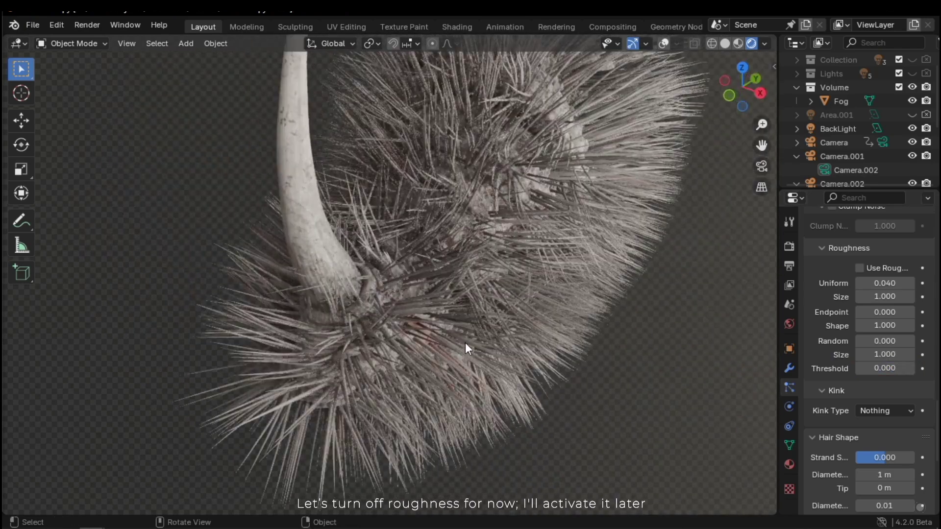
- Set the children's kink type to Wave and inspect the wavy strands around the head
scroll(883, 329, "down", 4)
left_click(880, 328)
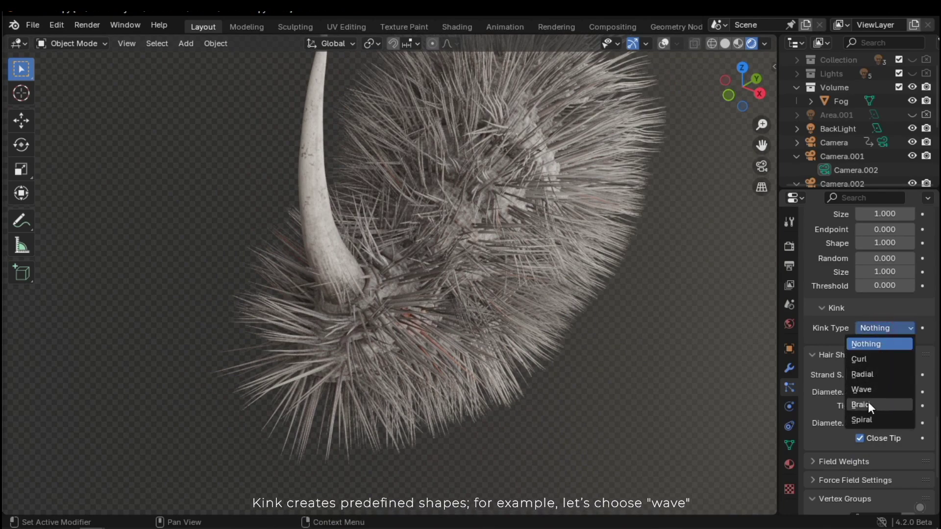
left_click(858, 391)
middle_click_drag(568, 328, 411, 404)
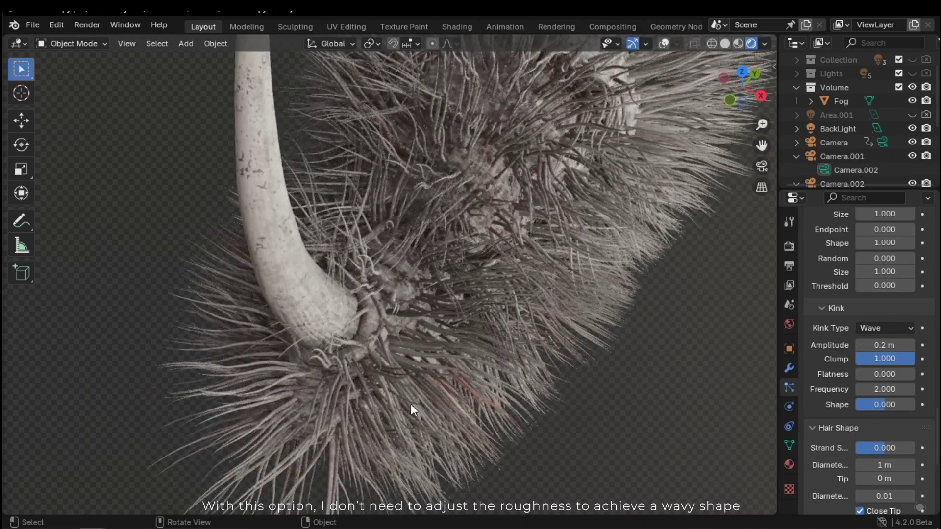
- Try the Curl kink type on the children, look at the strands, and undo the change
left_click(864, 329)
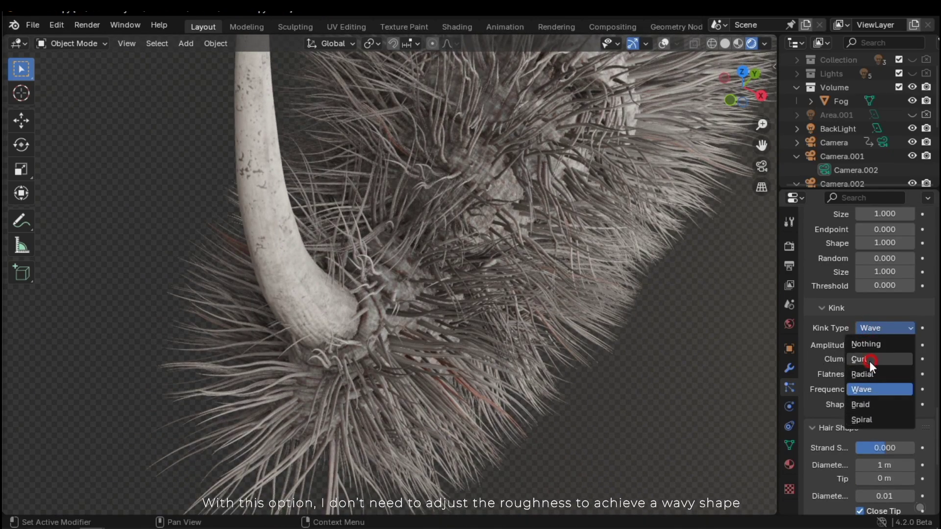
left_click(869, 361)
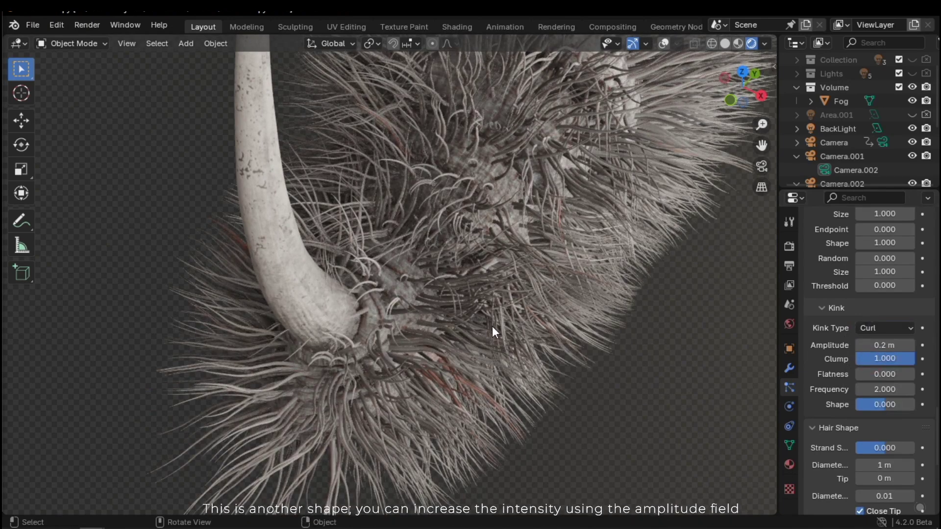
mouse_move(492, 326)
middle_mouse_down()
mouse_move(492, 258)
mouse_move(496, 270)
middle_mouse_up()
key("ctrl+z")
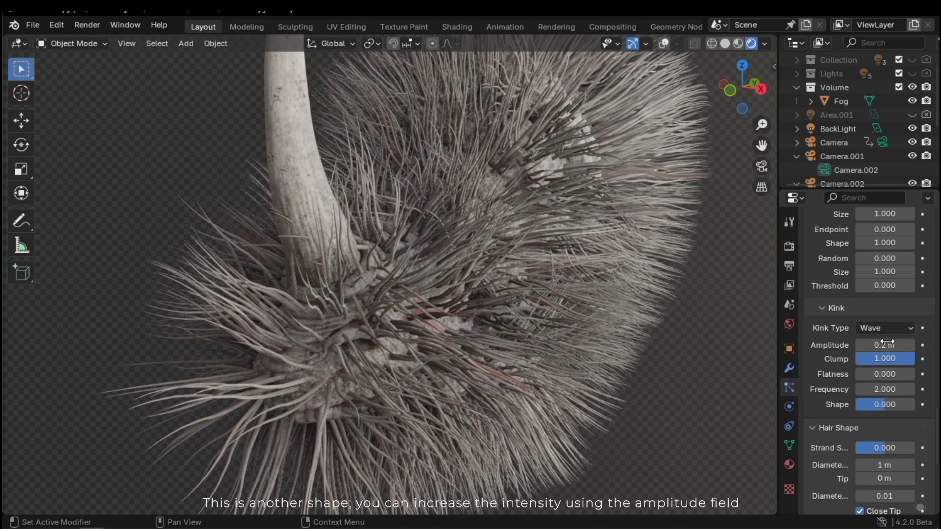
- Try a different kink amplitude and a kink clump of 0.000, and restore the starting values
mouse_move(879, 345)
left_mouse_down()
mouse_move(162, 349)
mouse_move(203, 348)
left_mouse_up()
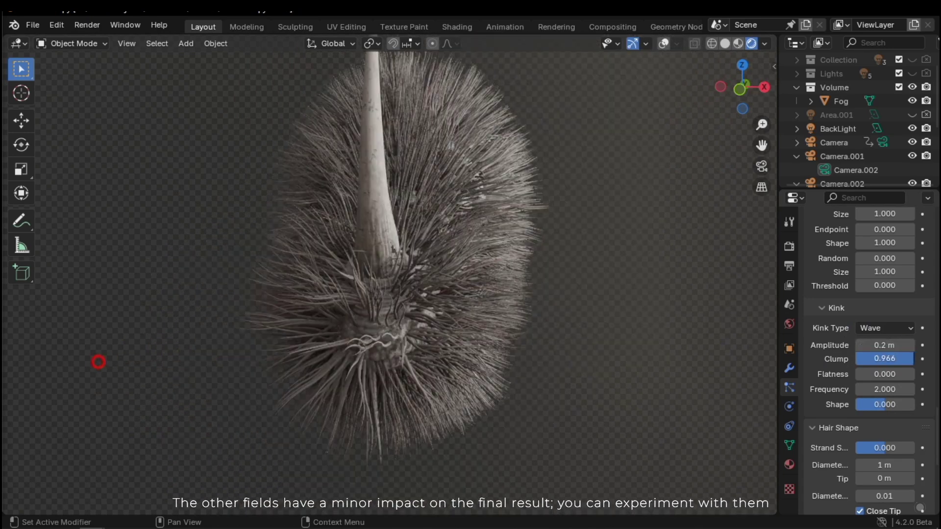
left_click_drag(99, 361, 780, 362)
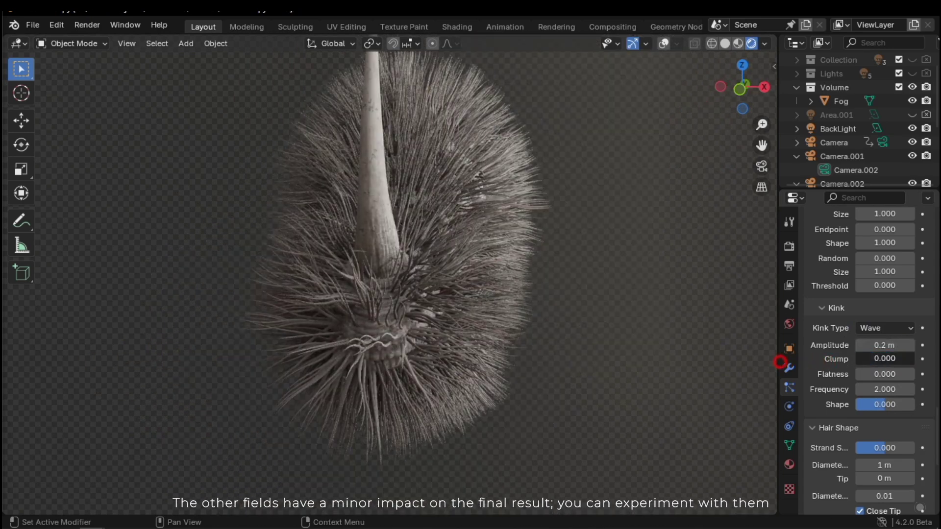
left_click_drag(856, 362, 915, 377)
scroll(570, 321, "up", 2)
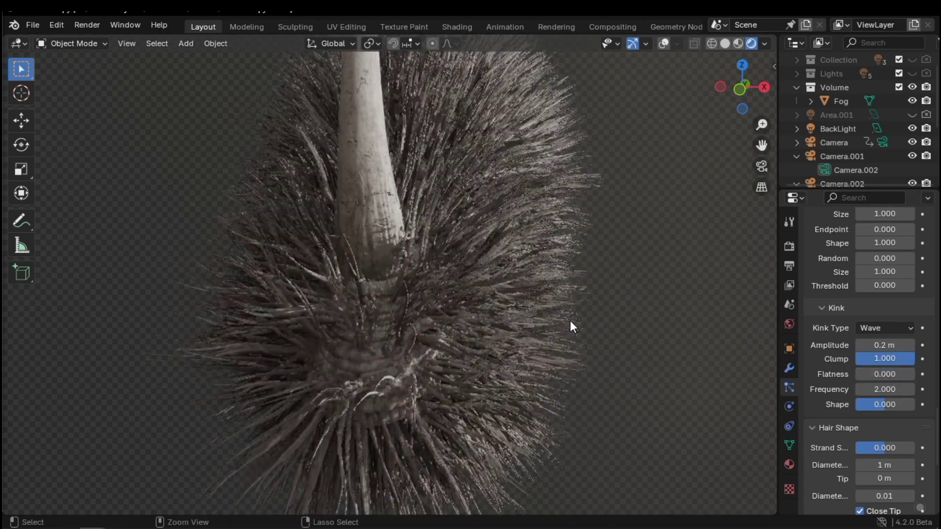
key("ctrl+z")
middle_click_drag(437, 379, 425, 383)
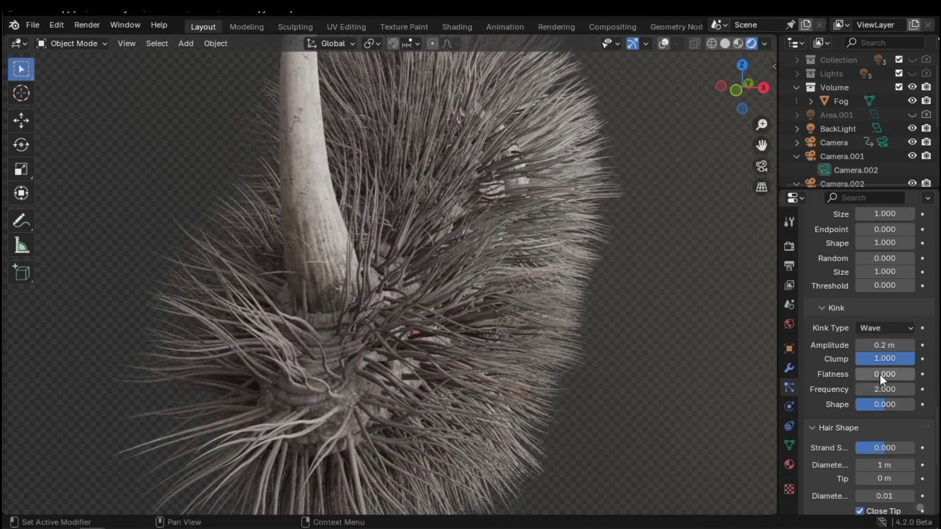
- Try a kink frequency of 2.849 and a kink shape of -0.863, undoing each change
mouse_move(884, 390)
left_mouse_down()
mouse_move(511, 368)
mouse_move(884, 390)
left_mouse_up()
scroll(505, 351, "up", 3)
scroll(505, 351, "down", 3)
middle_click_drag(515, 351, 546, 352)
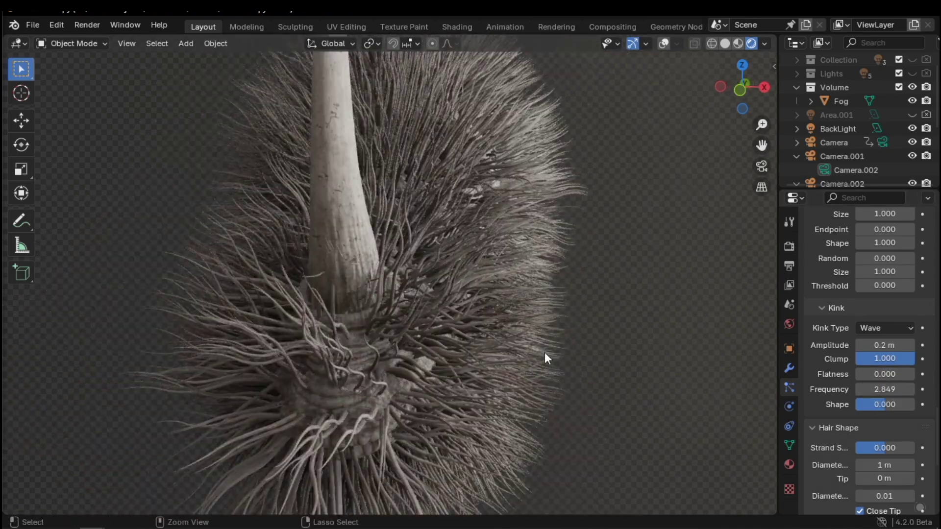
key("ctrl+z")
left_click_drag(892, 405, 859, 404)
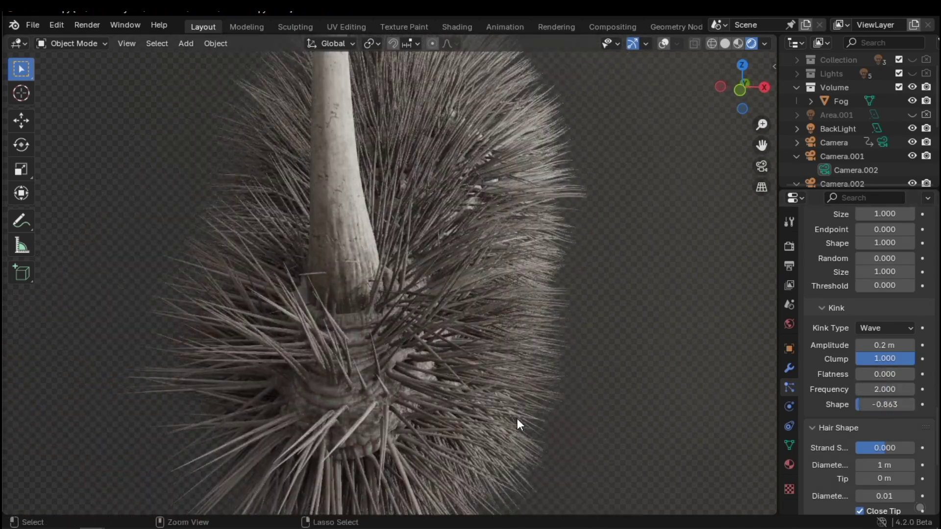
key("ctrl+z")
- Examine the thick hair roots up close and set the strands' root diameter to 0.1 m
scroll(900, 376, "down", 3)
scroll(909, 375, "up", 2)
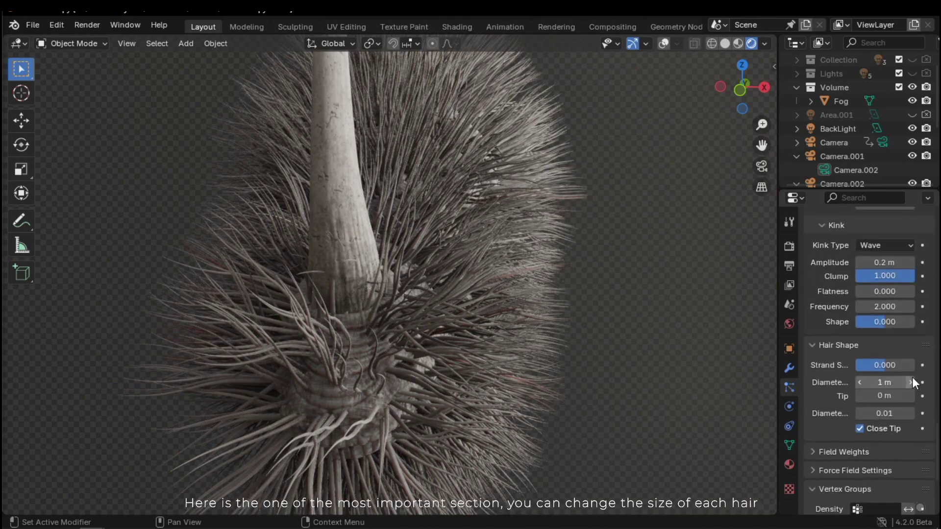
scroll(913, 378, "down", 2)
middle_click_drag(525, 381, 478, 372)
scroll(475, 351, "up", 2)
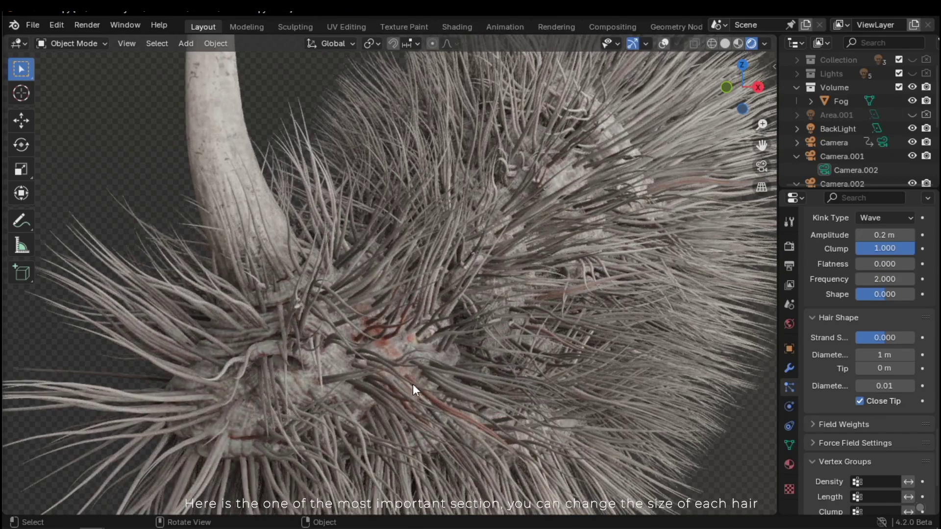
scroll(419, 375, "up", 5)
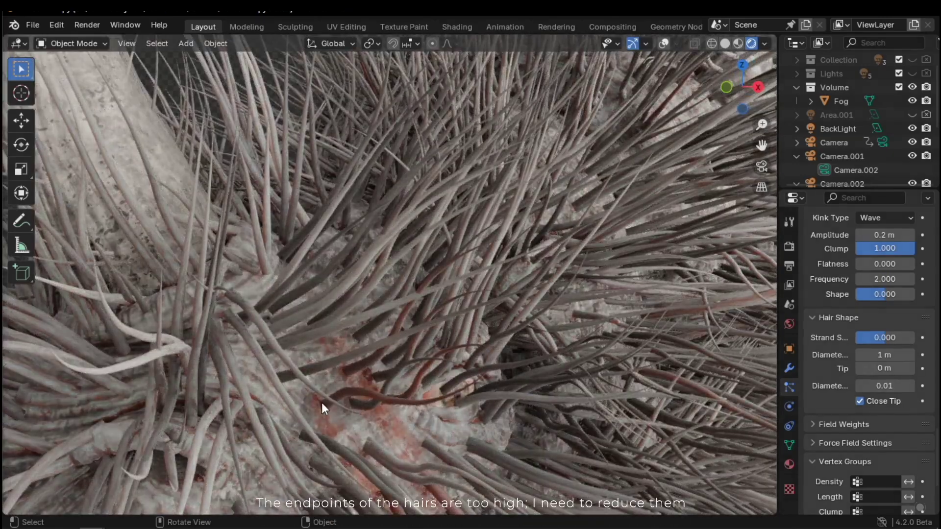
scroll(413, 384, "down", 8)
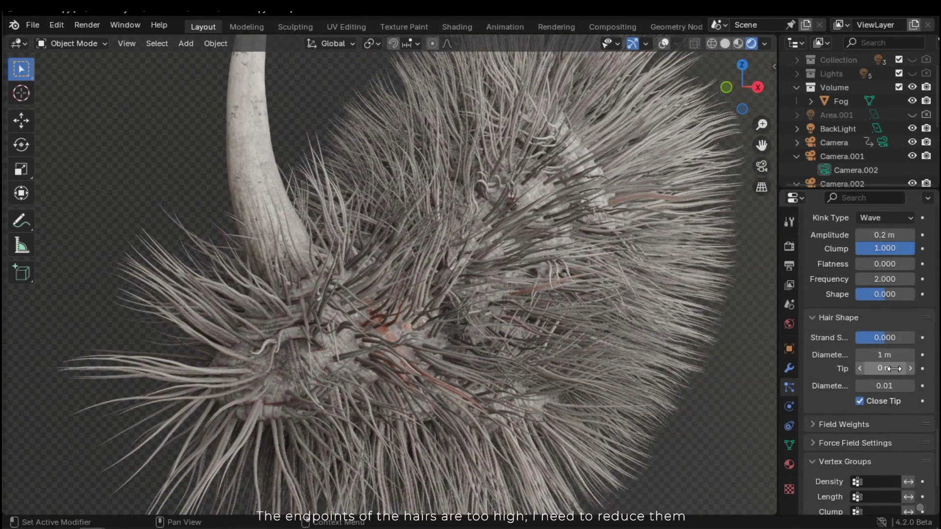
mouse_move(893, 336)
left_mouse_down()
mouse_move(923, 337)
mouse_move(885, 337)
left_mouse_up()
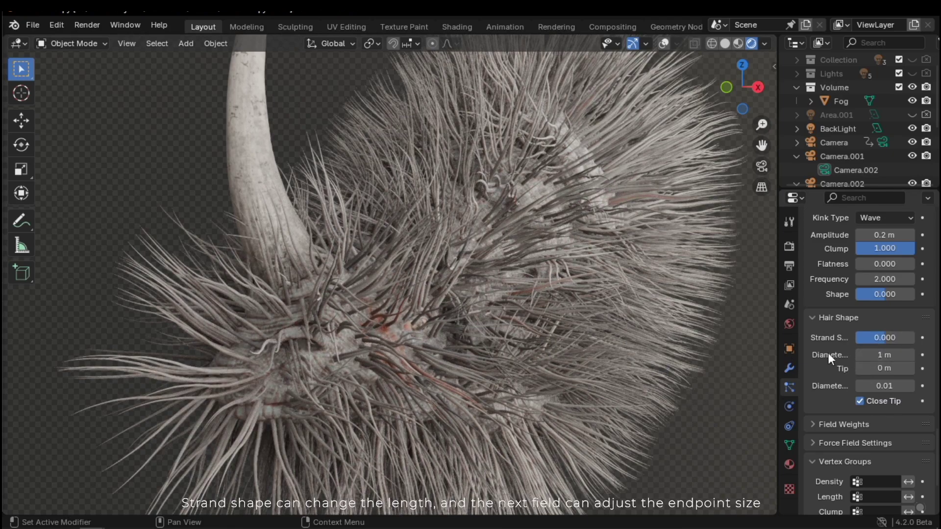
type("0.1")
key("Return")
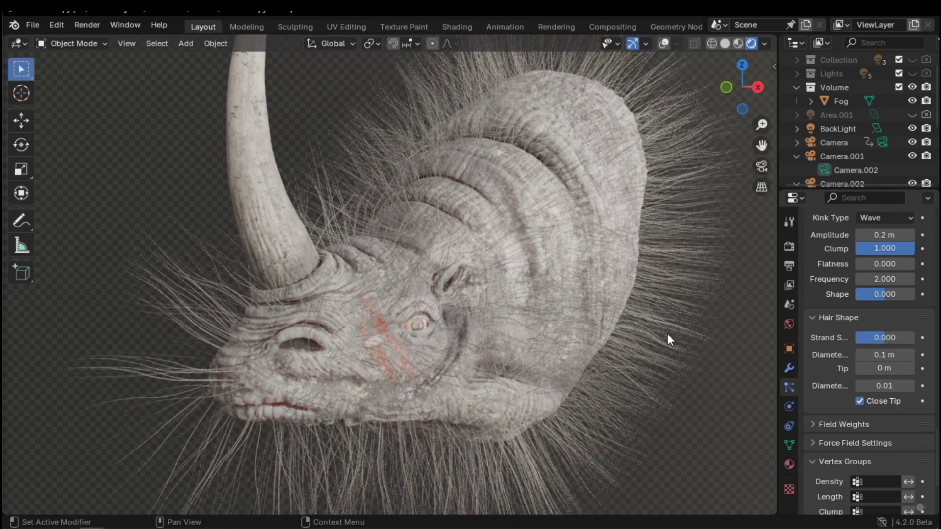
- Try a different tip diameter, restore it, and look over the thinned fur on the face, side and underside
middle_click_drag(461, 342, 379, 375)
scroll(551, 299, "up", 5)
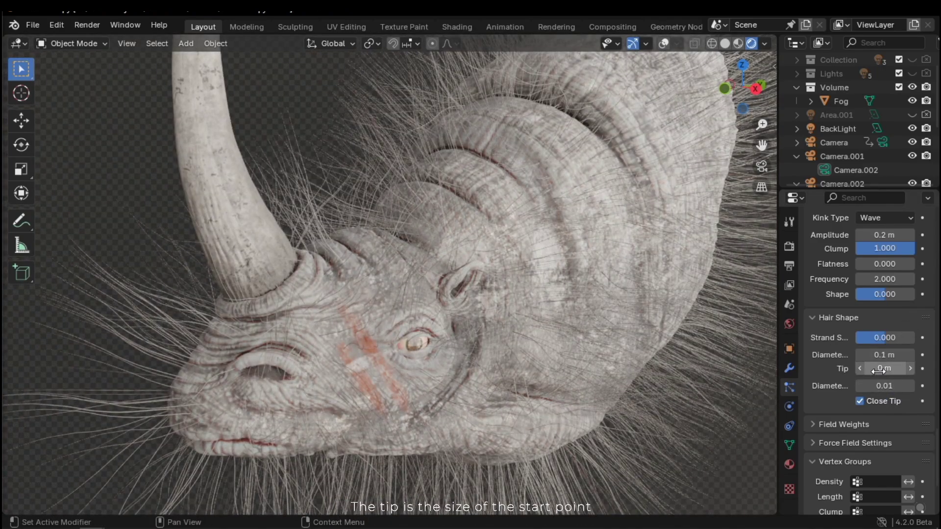
left_click_drag(129, 370, 179, 369)
scroll(394, 339, "down", 3)
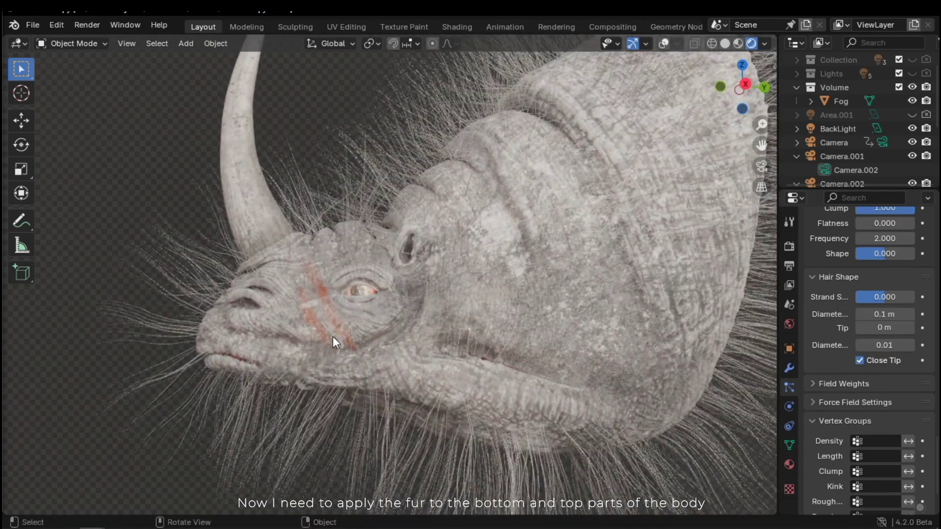
middle_click_drag(333, 336, 414, 311)
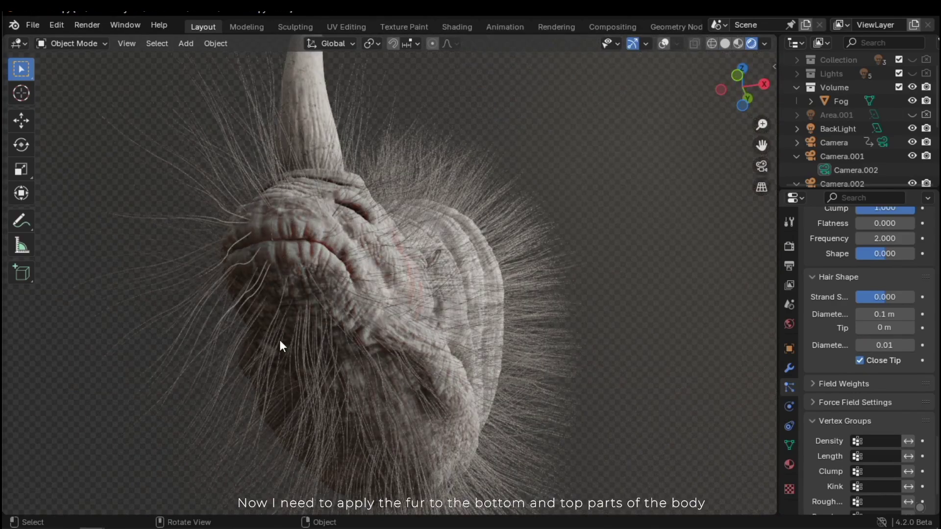
middle_click_drag(316, 272, 456, 331)
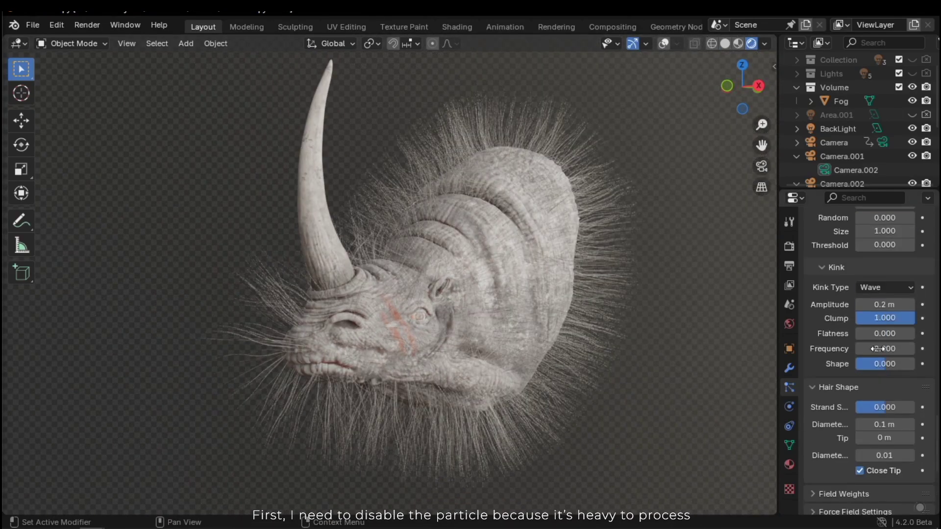
- Disable the viewport display of the hair particle system on the body
scroll(886, 344, "up", 20)
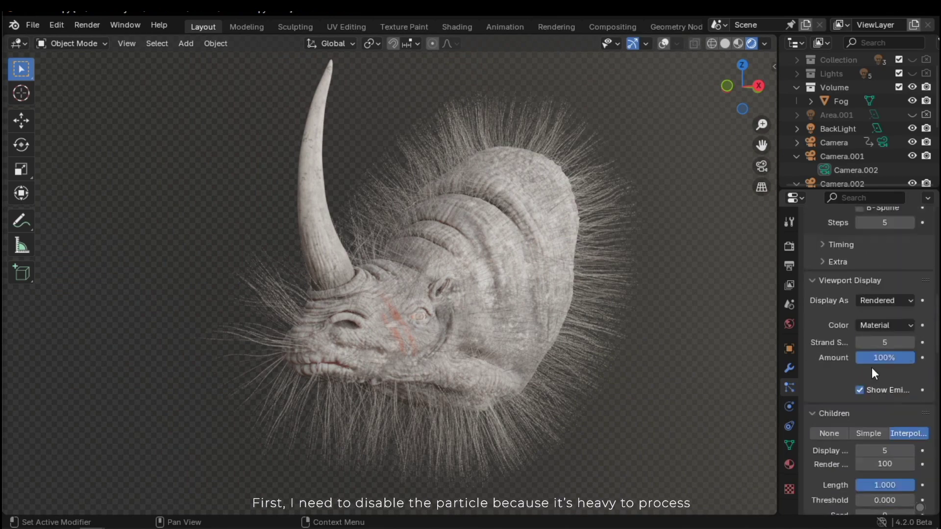
scroll(876, 357, "up", 12)
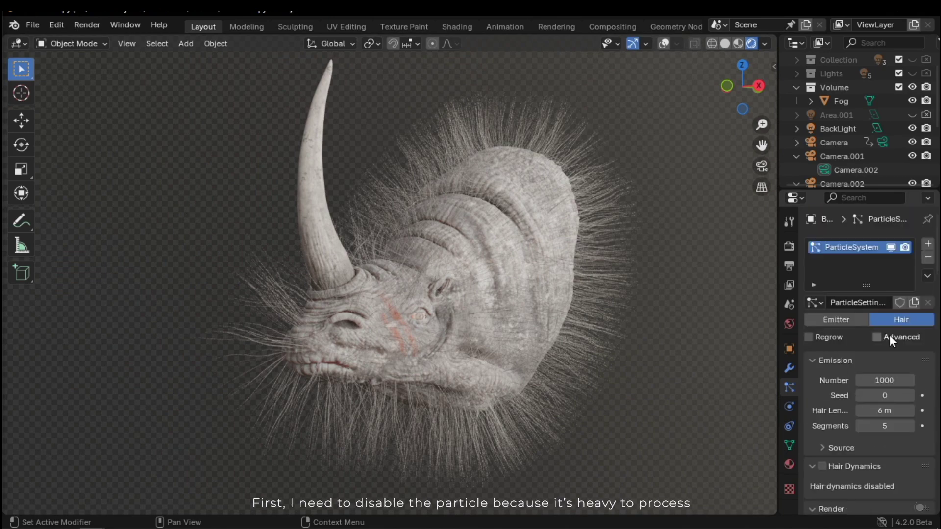
left_click(891, 247)
middle_click_drag(443, 377, 613, 392)
- Add a vertex group to the body mesh and rename it Hair
left_click(790, 445)
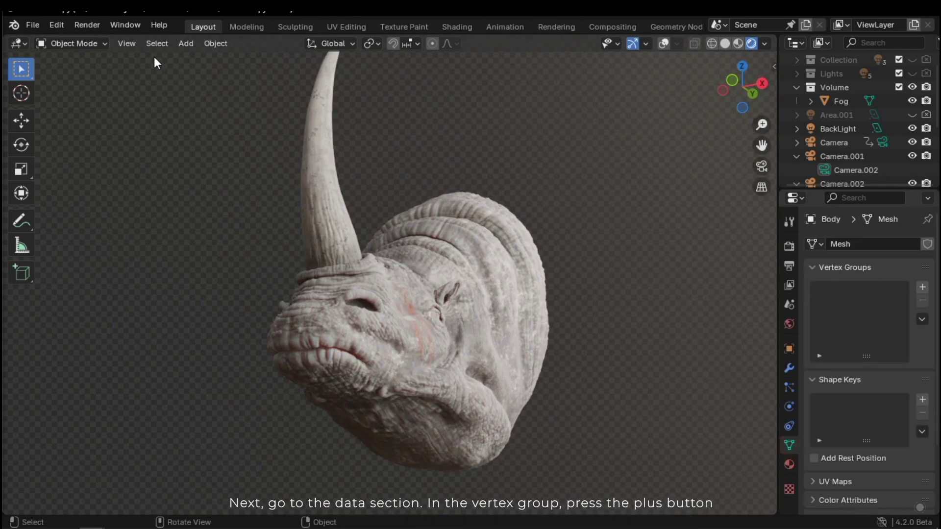
left_click(923, 288)
right_click(847, 290)
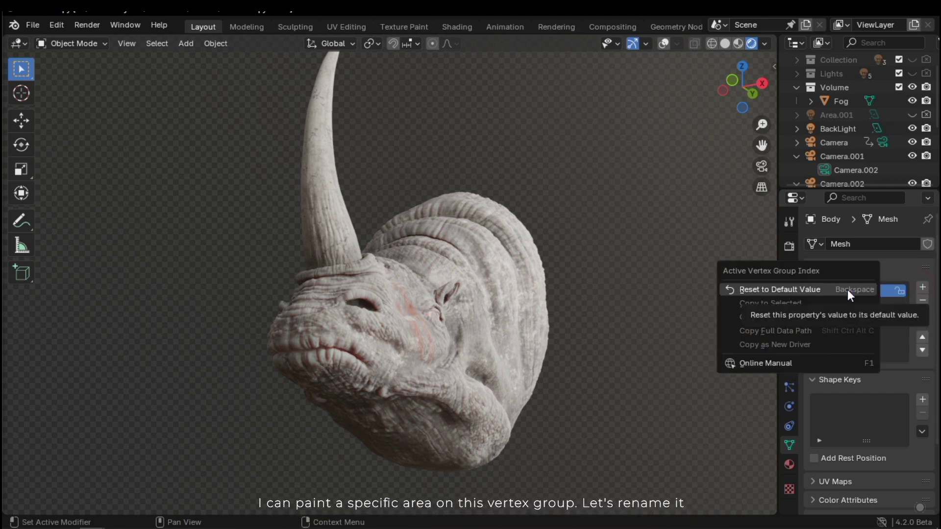
left_click(892, 308)
double_click(892, 294)
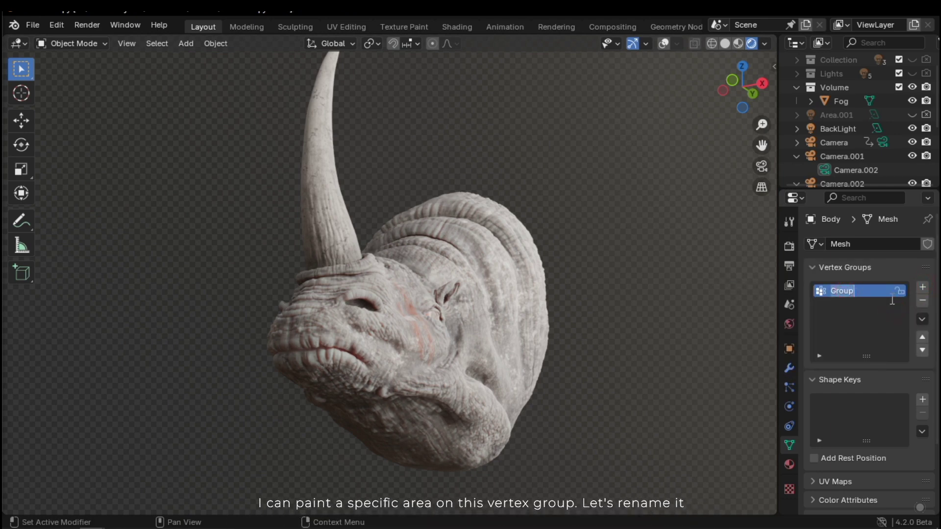
type("Hair")
key("Return")
- Switch the body to Weight Paint mode with solid viewport shading and enable the viewport overlays
left_click(87, 44)
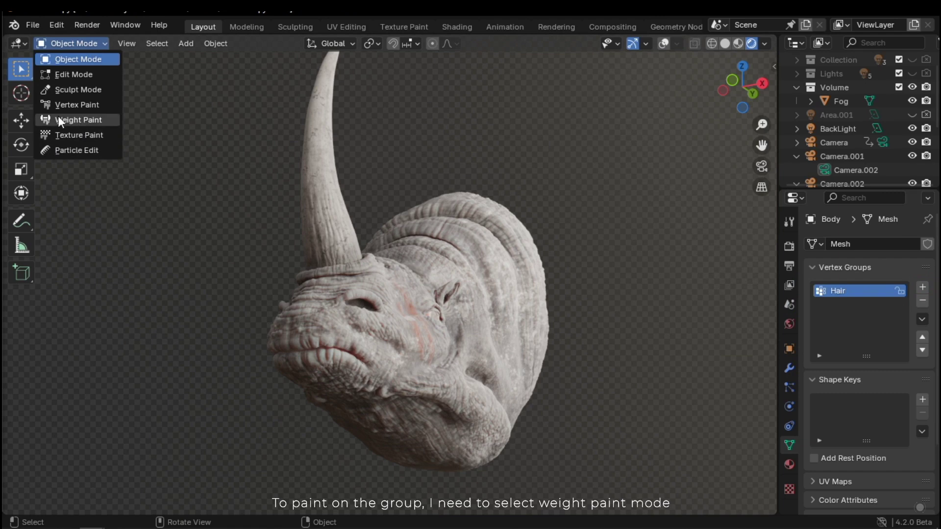
left_click(78, 120)
key("z")
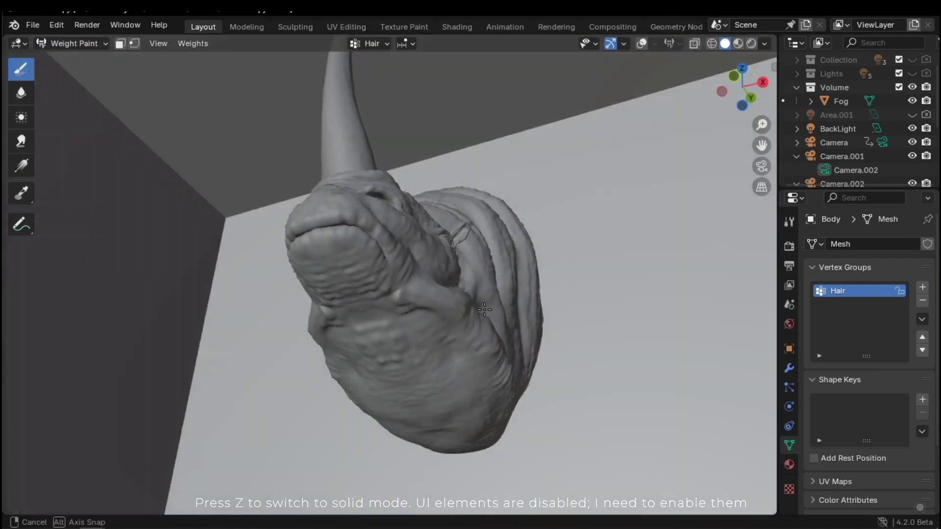
mouse_move(484, 310)
middle_mouse_down()
mouse_move(473, 315)
mouse_move(490, 294)
middle_mouse_up()
left_click(642, 43)
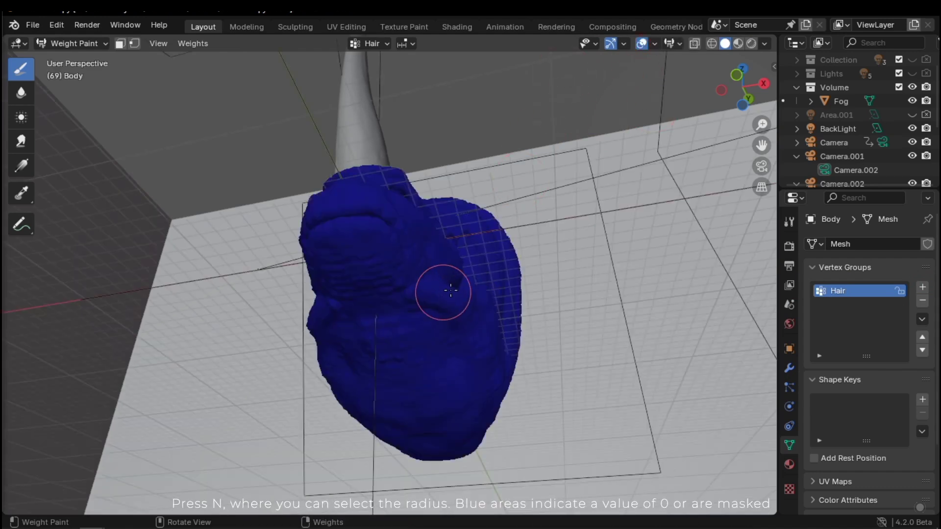
- Set the Draw brush weight to 1.000 and paint the Hair group across the chin and throat on the underside
key("n")
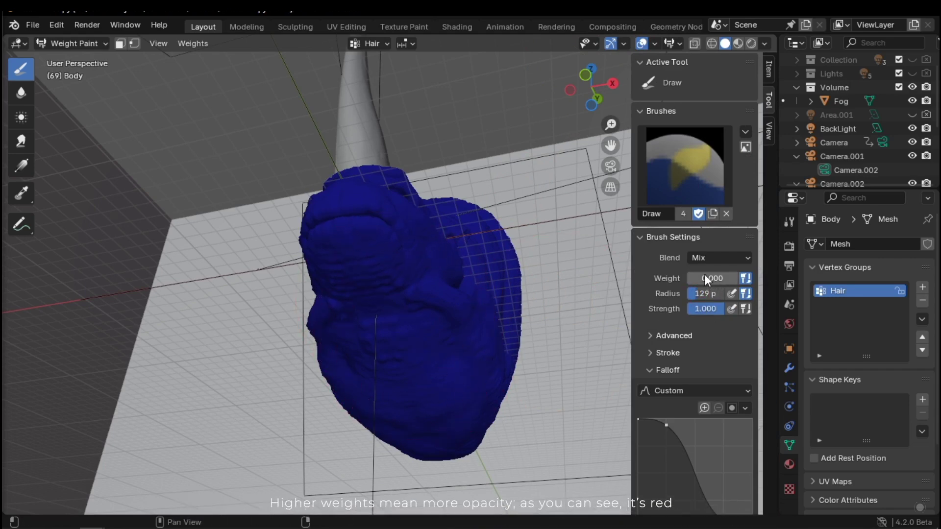
left_click_drag(705, 276, 831, 269)
mouse_move(395, 340)
left_mouse_down()
mouse_move(391, 269)
mouse_move(393, 358)
left_mouse_up()
middle_click_drag(394, 358, 424, 386)
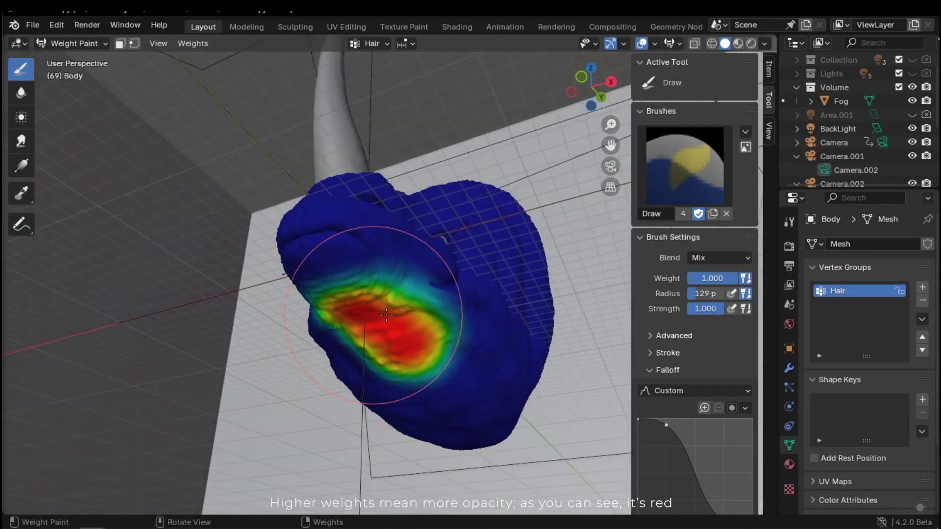
middle_click_drag(384, 322, 478, 303)
mouse_move(391, 358)
left_mouse_down()
mouse_move(378, 389)
mouse_move(385, 271)
left_mouse_up()
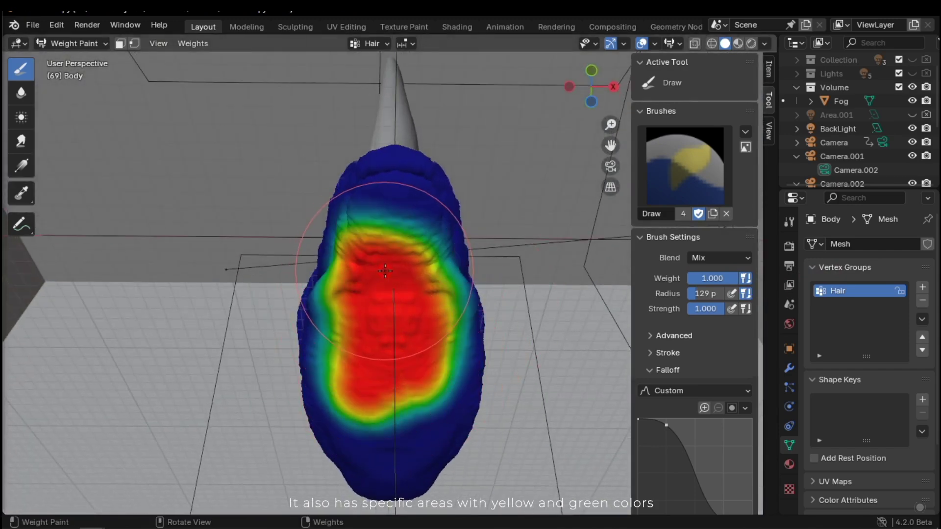
- Undo the last stroke and repaint the Hair group along the whole underside of the head and neck with an 84 px brush radius
key("ctrl+z")
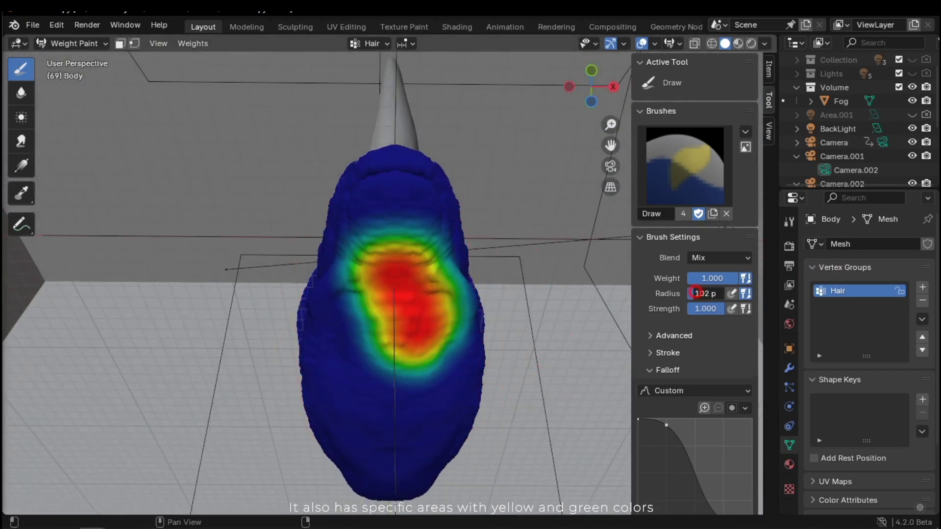
left_click_drag(696, 293, 691, 293)
left_click_drag(383, 391, 421, 413)
middle_click_drag(423, 414, 431, 343)
left_click_drag(426, 462, 447, 414)
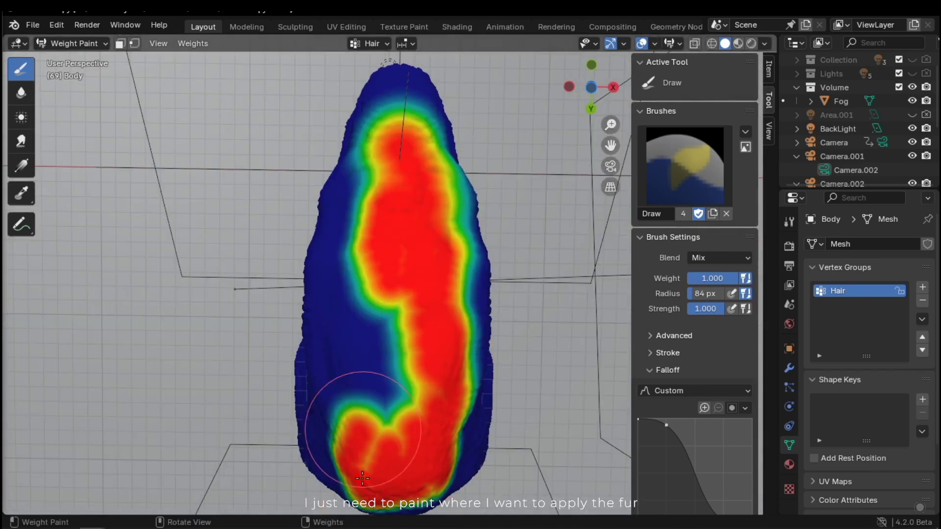
left_click_drag(363, 478, 336, 254)
mouse_move(374, 453)
middle_mouse_down()
mouse_move(396, 269)
mouse_move(353, 392)
mouse_move(310, 471)
mouse_move(339, 417)
mouse_move(351, 349)
mouse_move(412, 361)
mouse_move(483, 340)
middle_mouse_up()
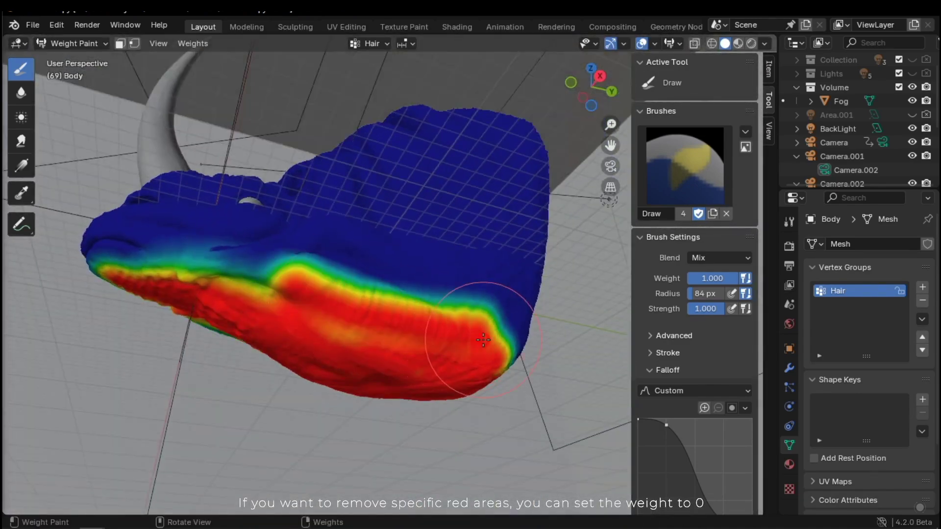
- Set the brush weight to 0.000 and strength to 0.232, and fade the upper edge of the underside paint along the body's sides
mouse_move(253, 302)
middle_mouse_down()
mouse_move(336, 315)
mouse_move(319, 282)
mouse_move(252, 263)
mouse_move(603, 294)
middle_mouse_up()
left_click_drag(710, 309, 692, 311)
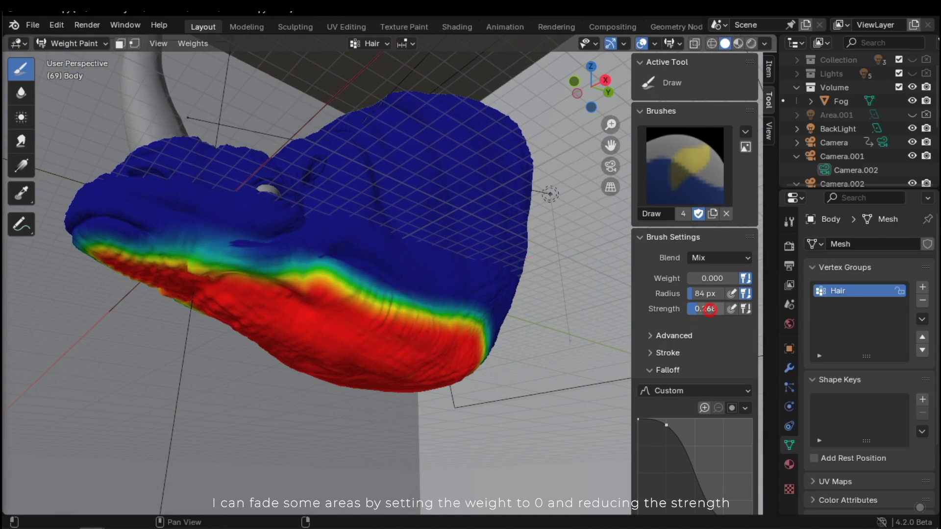
left_click_drag(211, 261, 485, 314)
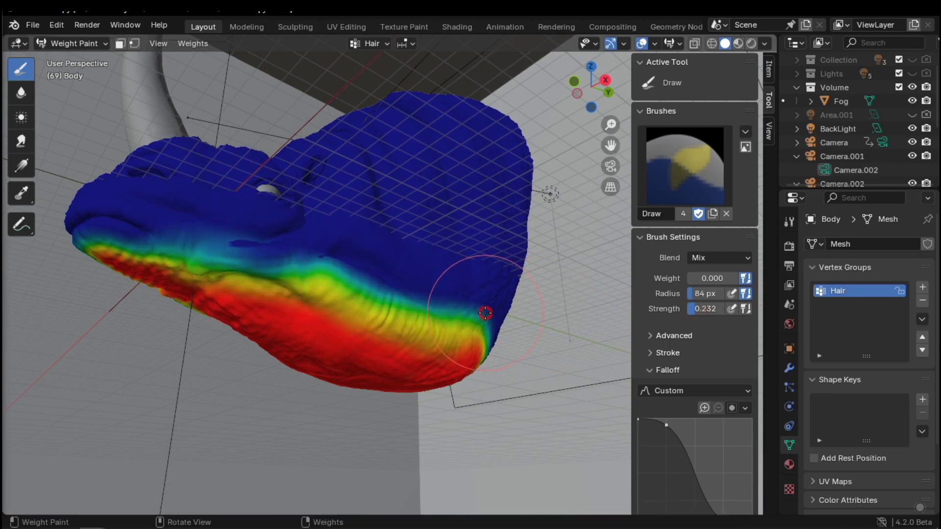
key("ctrl+z")
mouse_move(303, 265)
middle_mouse_down()
mouse_move(417, 236)
mouse_move(508, 273)
middle_mouse_up()
left_click_drag(392, 251, 274, 290)
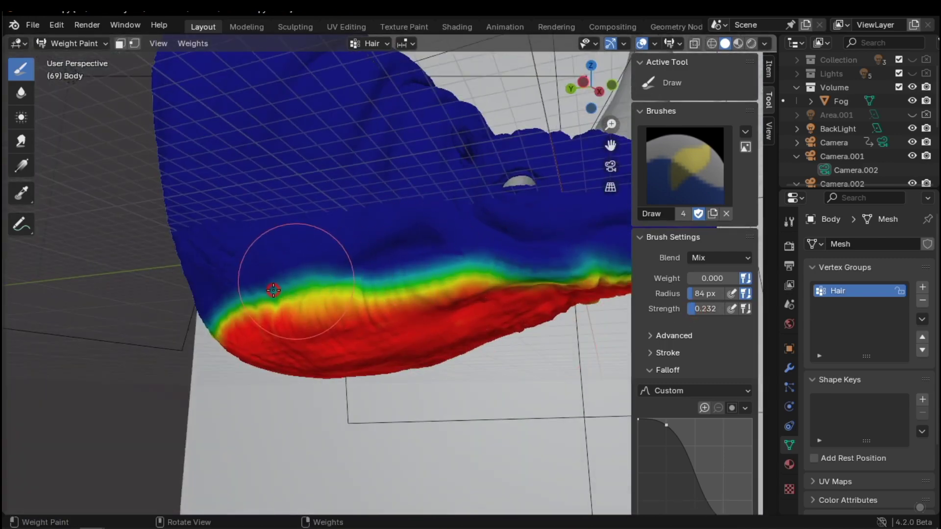
left_click_drag(760, 309, 772, 309)
mouse_move(431, 314)
middle_mouse_down()
mouse_move(343, 275)
mouse_move(338, 255)
middle_mouse_up()
left_click_drag(713, 308, 691, 308)
mouse_move(316, 225)
left_mouse_down()
mouse_move(311, 211)
mouse_move(441, 233)
left_mouse_up()
- Restore the brush weight to 1.000 at a higher strength and paint the Hair group along the folded ridge behind the horn
left_click_drag(711, 308, 750, 308)
middle_click_drag(490, 255, 393, 410)
mouse_move(436, 424)
left_mouse_down()
mouse_move(325, 340)
mouse_move(275, 245)
mouse_move(346, 313)
left_mouse_up()
mouse_move(346, 313)
middle_mouse_down()
mouse_move(329, 260)
mouse_move(338, 294)
middle_mouse_up()
- Lower the brush strength to 0.250 and blend the edges of the painted ridge down both sides of the neck
left_click_drag(711, 309, 681, 310)
mouse_move(368, 433)
left_mouse_down()
mouse_move(294, 399)
mouse_move(366, 417)
mouse_move(208, 231)
left_mouse_up()
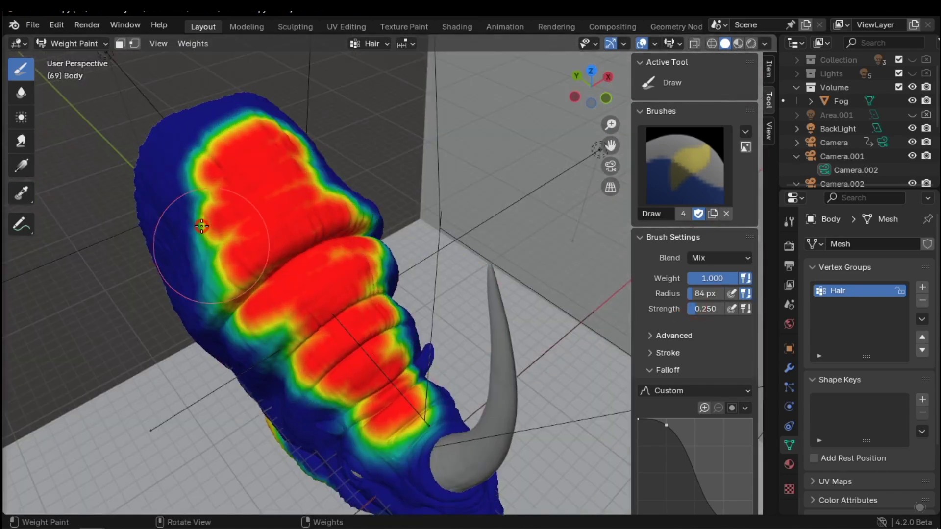
middle_click_drag(402, 294, 308, 311)
mouse_move(308, 311)
left_mouse_down()
mouse_move(281, 328)
mouse_move(355, 238)
mouse_move(392, 120)
left_mouse_up()
middle_click_drag(392, 120, 431, 185)
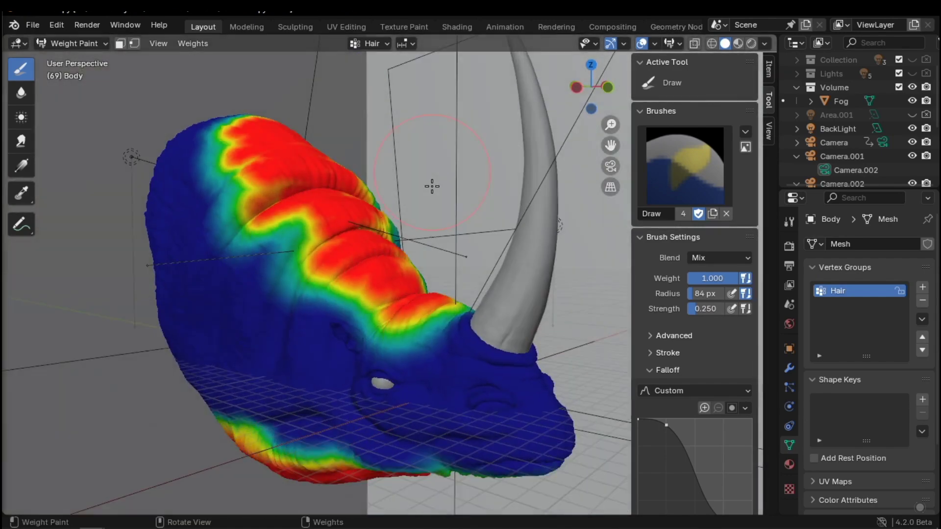
left_click_drag(696, 309, 725, 309)
mouse_move(372, 333)
middle_mouse_down()
mouse_move(260, 255)
mouse_move(248, 139)
middle_mouse_up()
- Hide the brush settings sidebar and return the body to Object Mode
key("n")
left_click(72, 43)
left_click(79, 57)
middle_click_drag(314, 255, 358, 314)
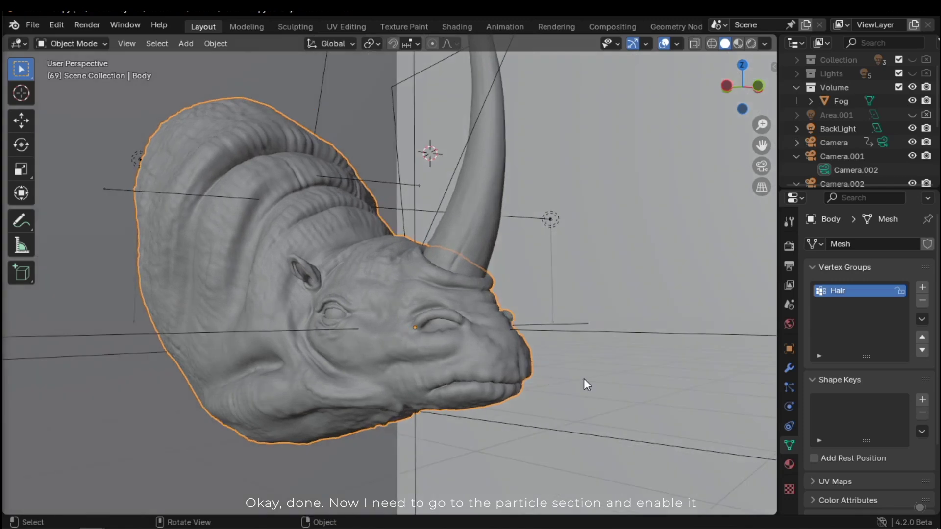
- Re-enable the viewport display of the hair particle system and assign the Hair vertex group to Density
left_click(789, 387)
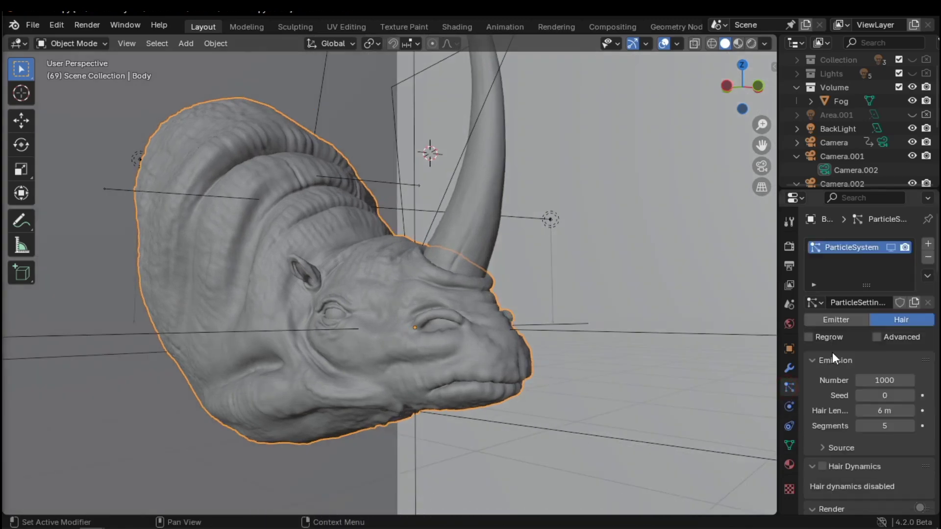
scroll(881, 393, "down", 15)
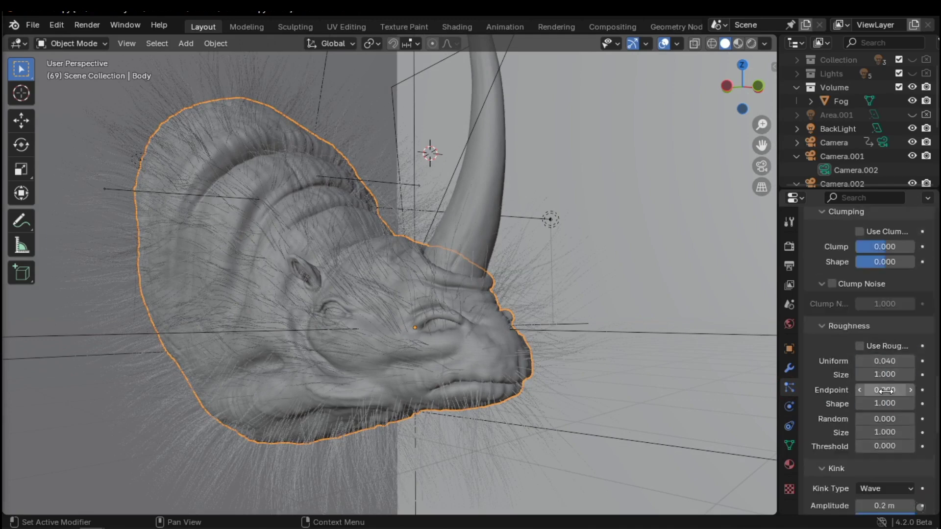
scroll(885, 391, "down", 10)
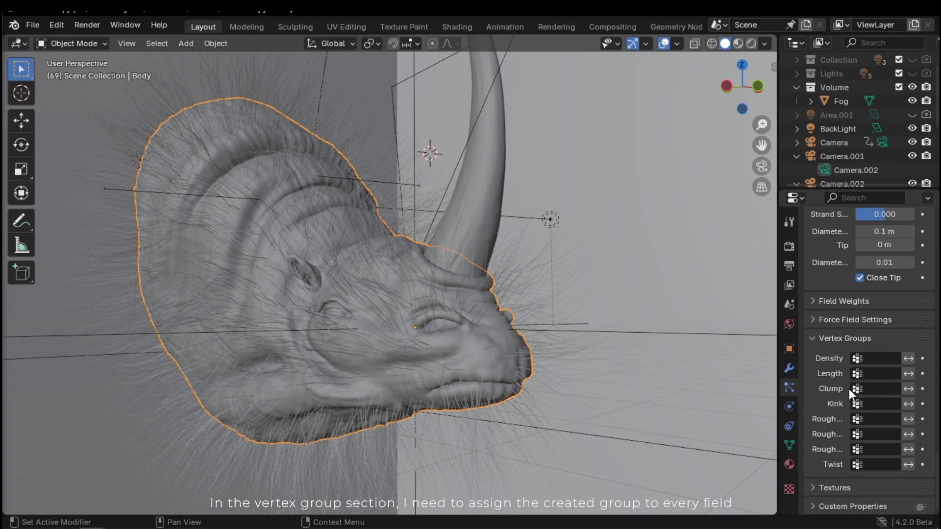
left_click(880, 359)
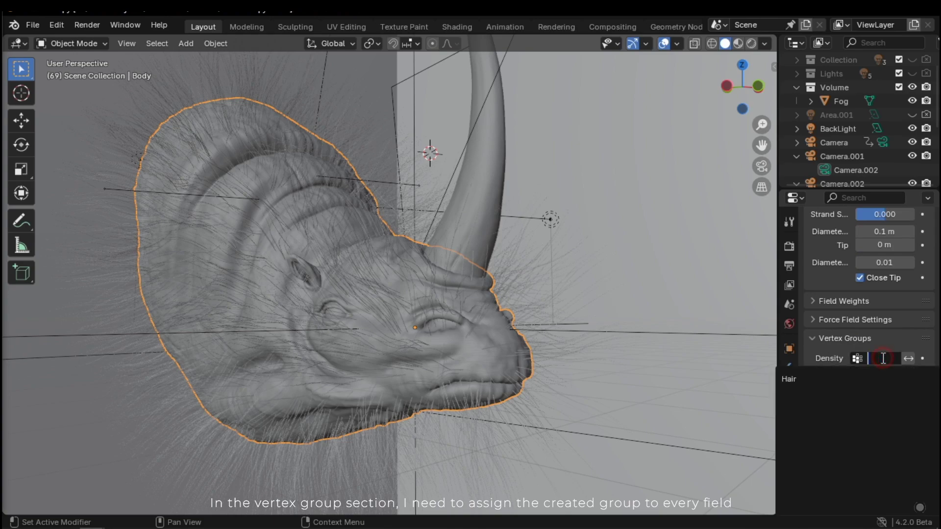
left_click(825, 381)
middle_click_drag(420, 405, 478, 322)
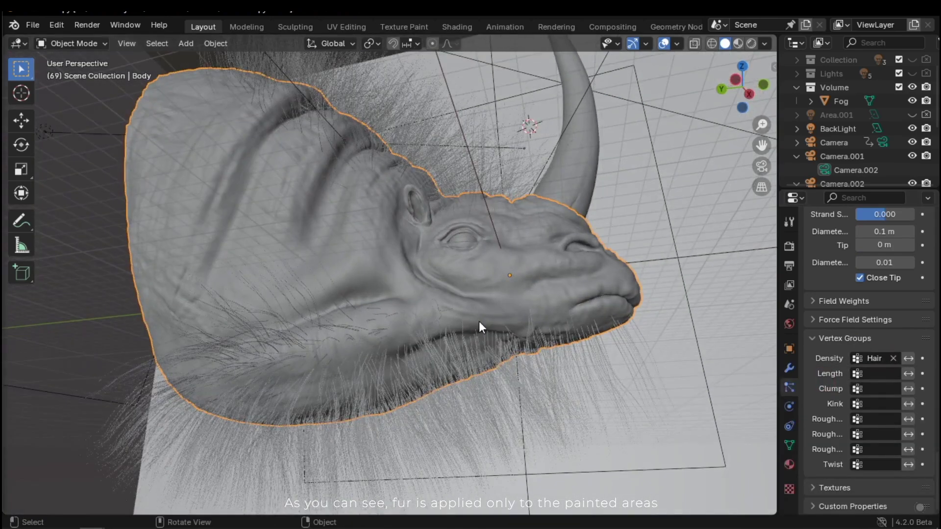
middle_click_drag(444, 365, 372, 279)
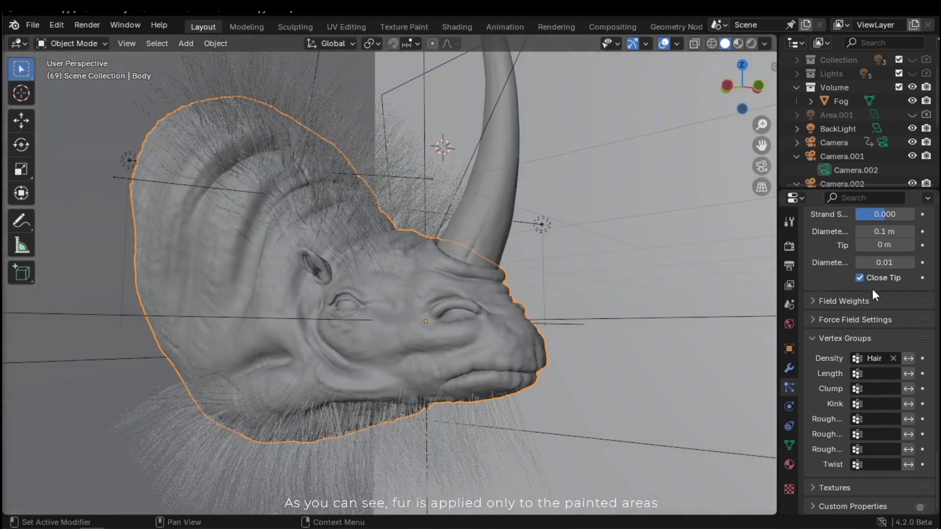
- Assign the Hair vertex group to the particle system's Length, Clump and Kink
left_click(882, 373)
left_click(839, 231)
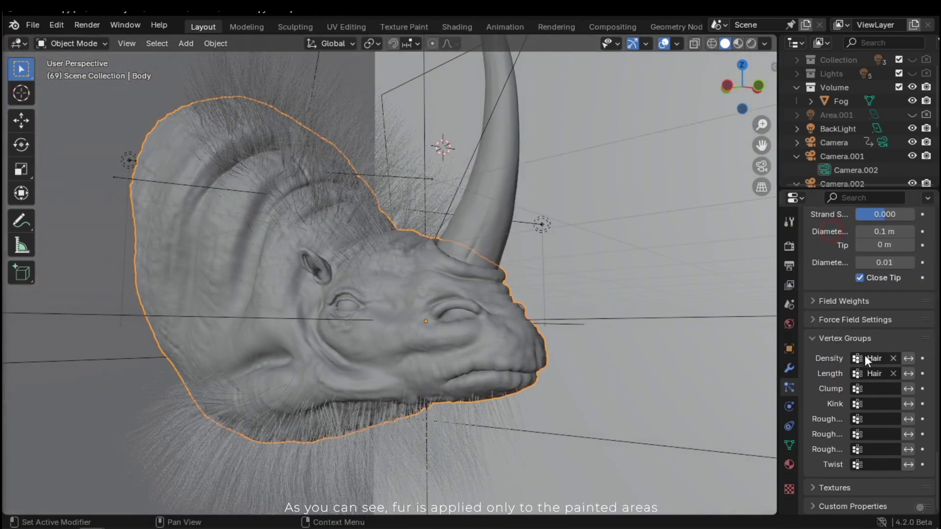
left_click(877, 389)
left_click(863, 246)
left_click(877, 404)
left_click(867, 261)
- Assign the Hair vertex group to the three Roughness fields and to Twist, and inspect the fur around the ear
left_click(884, 419)
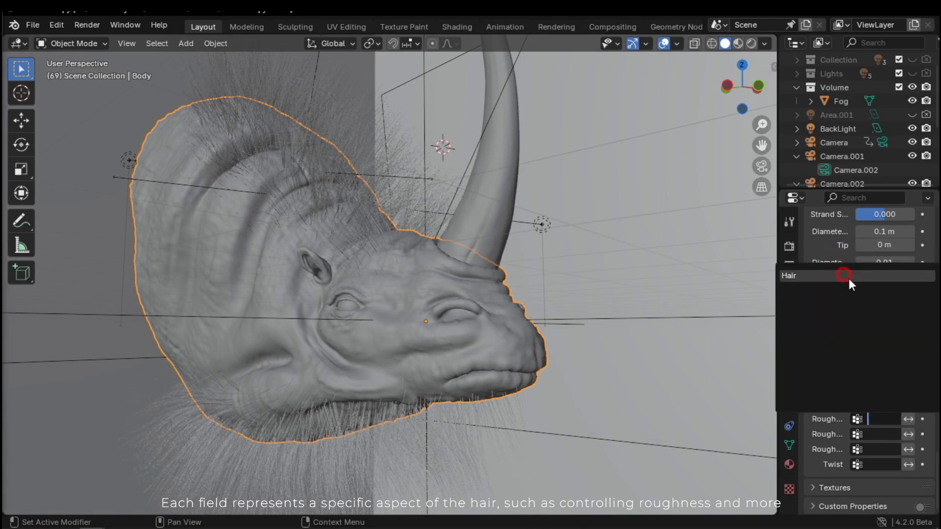
left_click(849, 276)
left_click(880, 450)
left_click(816, 306)
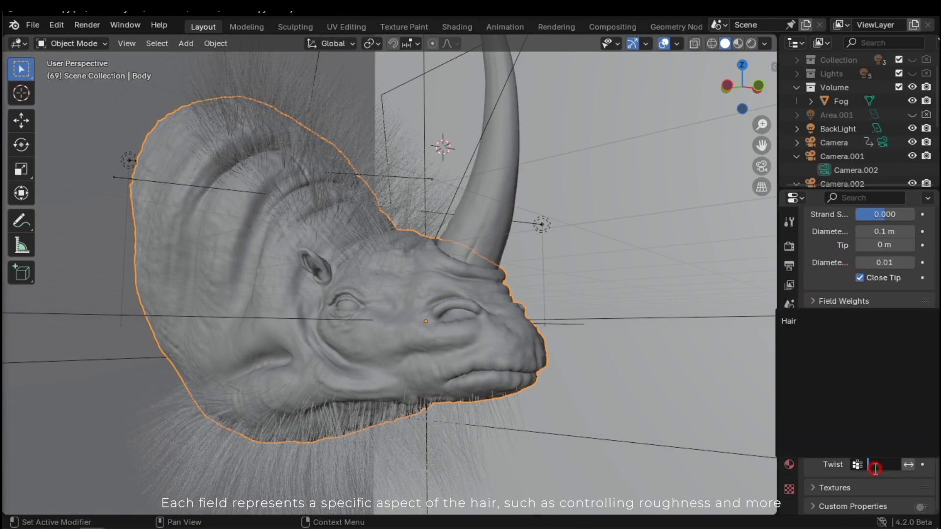
left_click(878, 465)
left_click(833, 321)
middle_click_drag(431, 363, 439, 395)
scroll(439, 395, "up", 5)
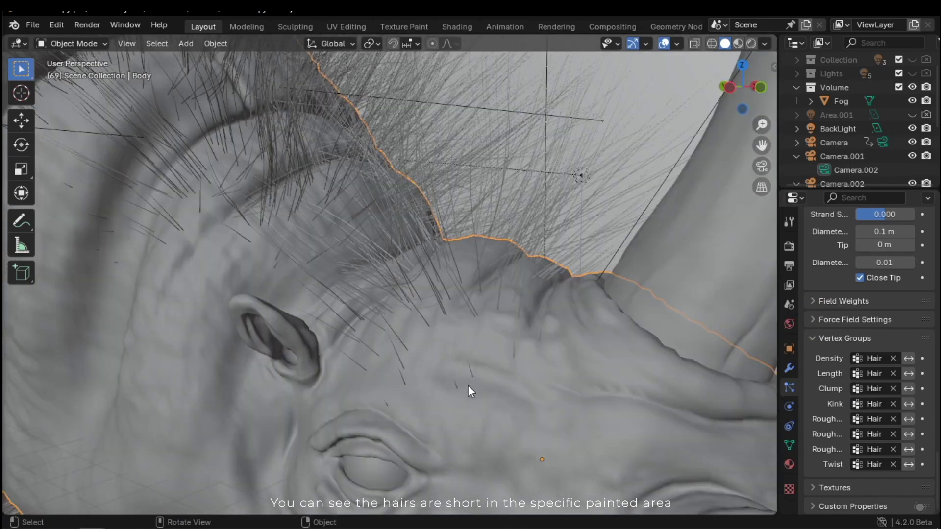
middle_click_drag(323, 346, 211, 304)
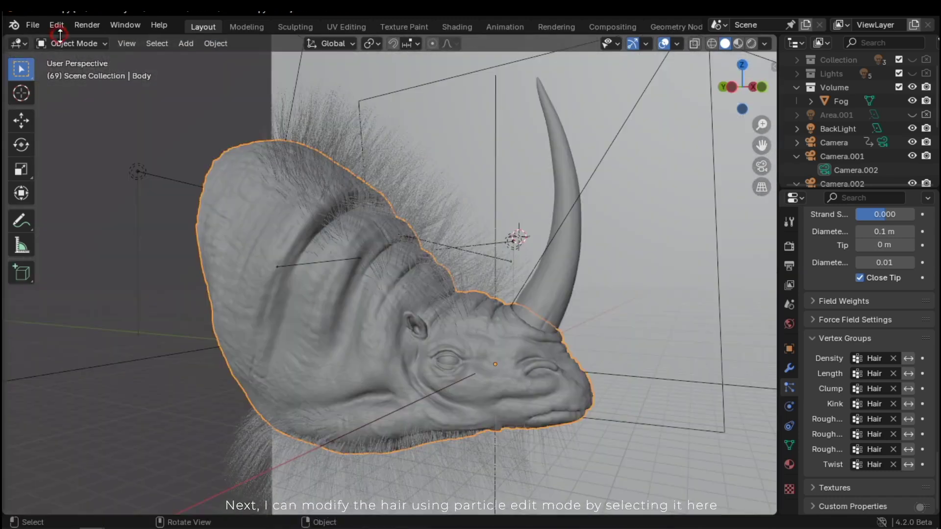
- Switch the body to Particle Edit mode and set the Comb brush radius to 95 px
left_click(73, 43)
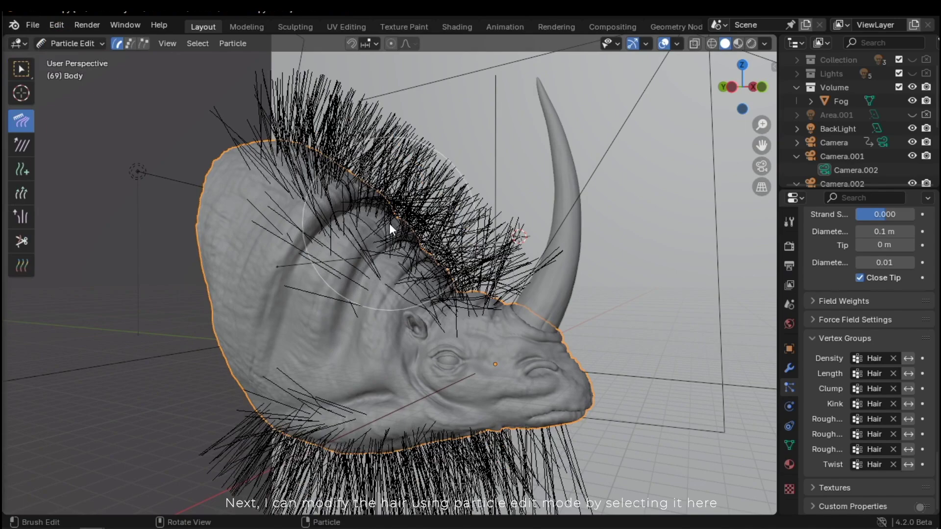
middle_click_drag(390, 223, 442, 349)
middle_click_drag(374, 396, 451, 325)
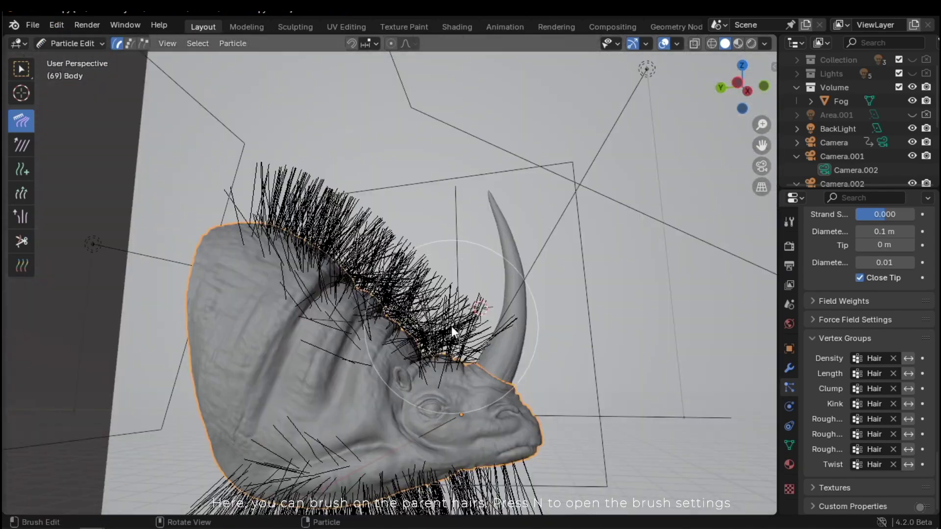
key("n")
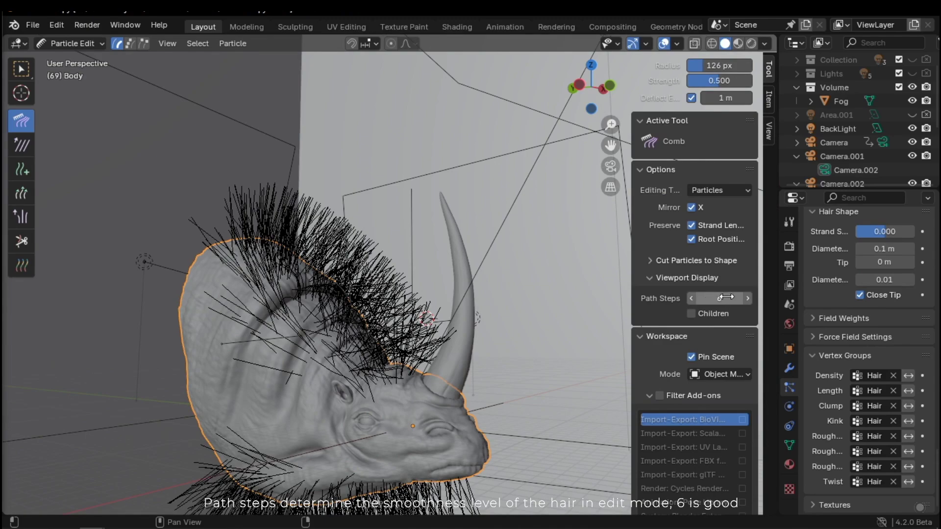
mouse_move(452, 262)
middle_mouse_down()
mouse_move(473, 261)
mouse_move(443, 267)
middle_mouse_up()
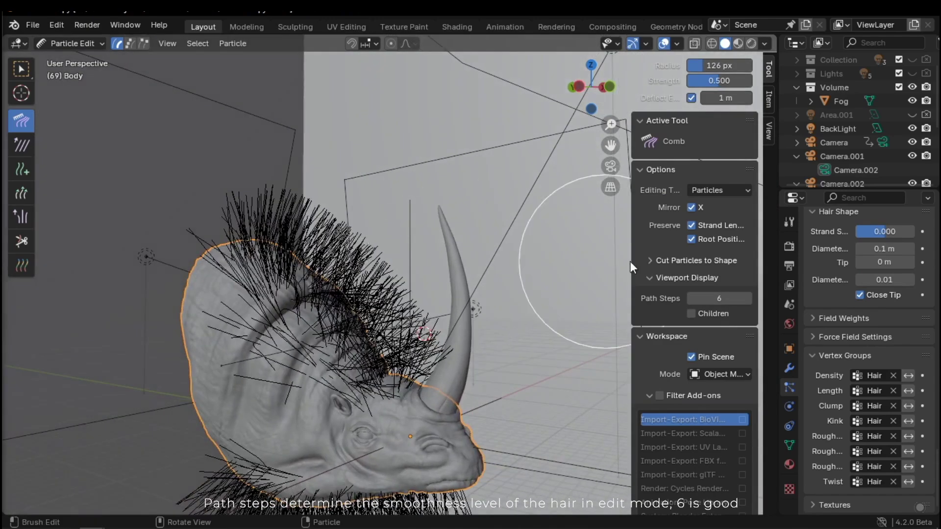
left_click_drag(704, 63, 730, 63)
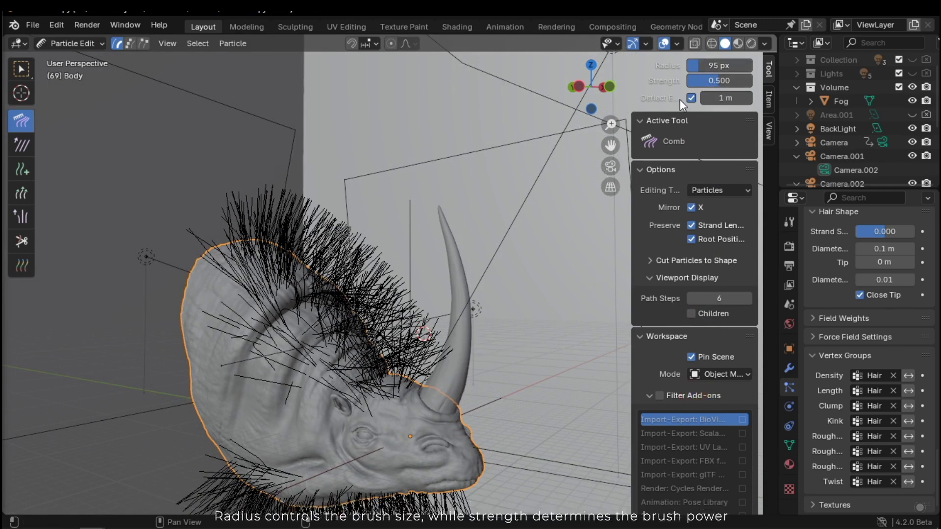
middle_click_drag(483, 205, 420, 228)
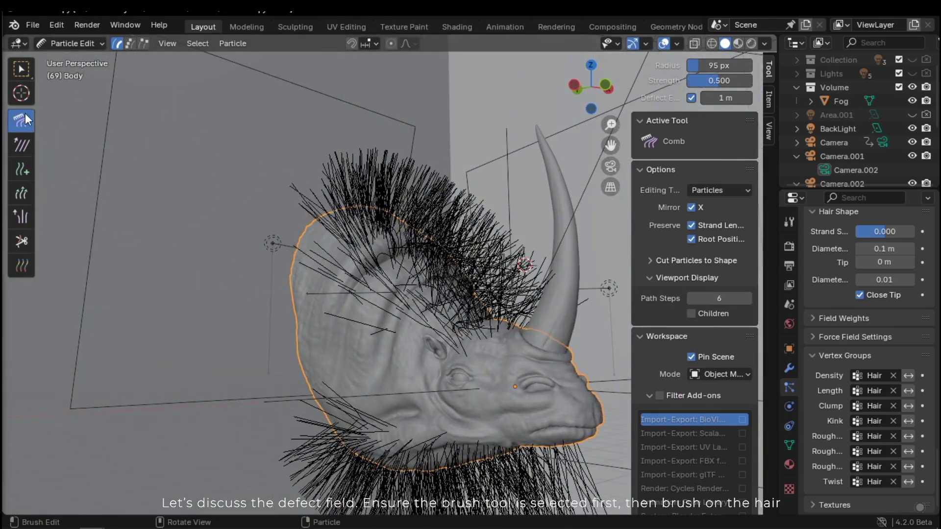
- Try combing the neck hair down over the body with Deflect Emitter enabled at 1 m and also with it disabled
mouse_move(416, 232)
left_mouse_down()
mouse_move(361, 275)
mouse_move(367, 333)
mouse_move(411, 403)
mouse_move(522, 426)
mouse_move(445, 420)
left_mouse_up()
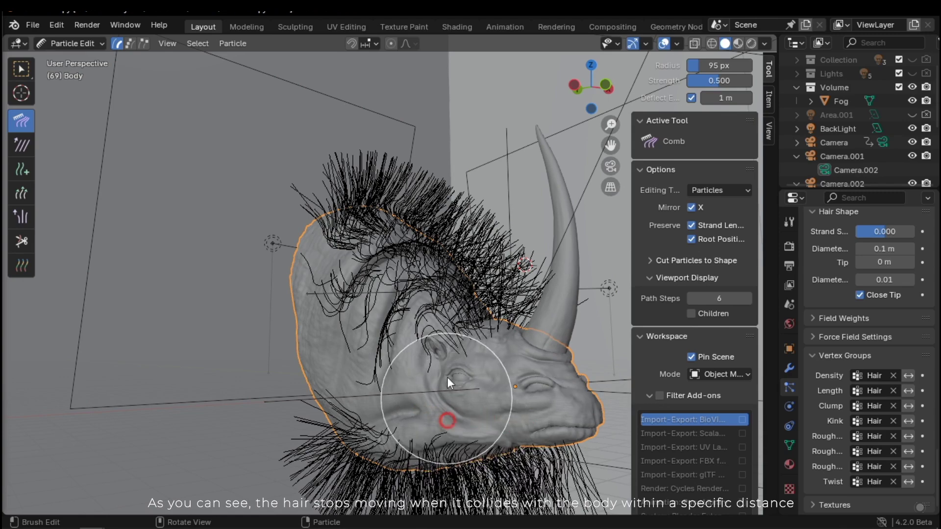
middle_click_drag(447, 380, 357, 346)
mouse_move(331, 324)
left_mouse_down()
mouse_move(394, 416)
mouse_move(336, 346)
mouse_move(411, 382)
left_mouse_up()
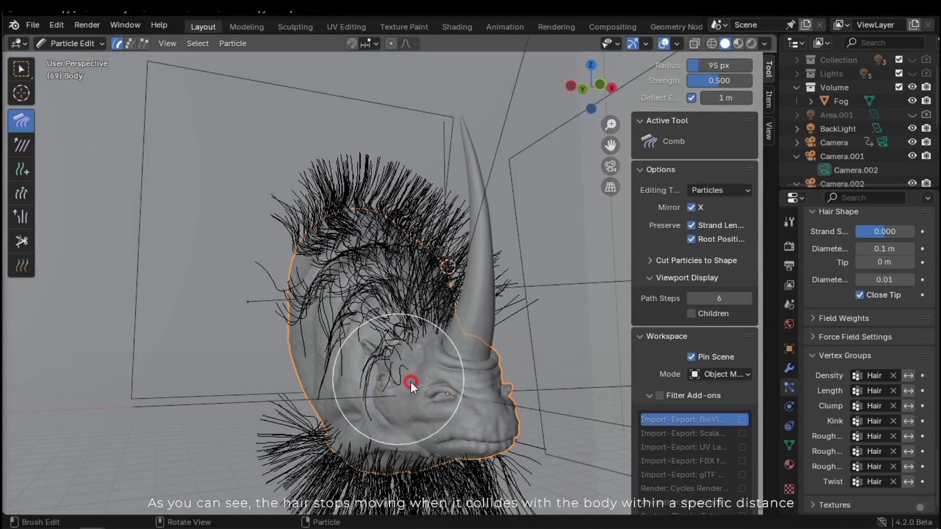
key("ctrl+z")
key("ctrl+z")
key("ctrl+z")
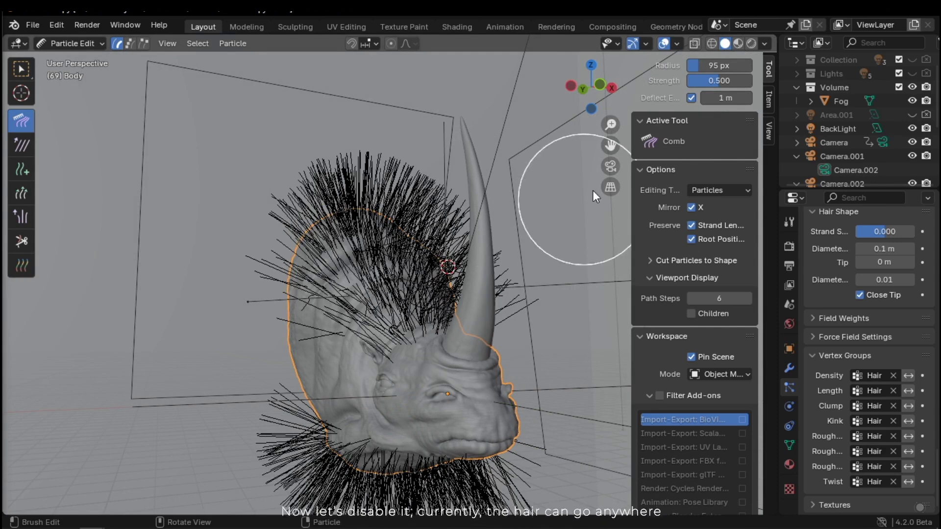
mouse_move(355, 248)
left_mouse_down()
mouse_move(311, 279)
mouse_move(389, 378)
mouse_move(457, 374)
mouse_move(367, 237)
mouse_move(422, 395)
left_mouse_up()
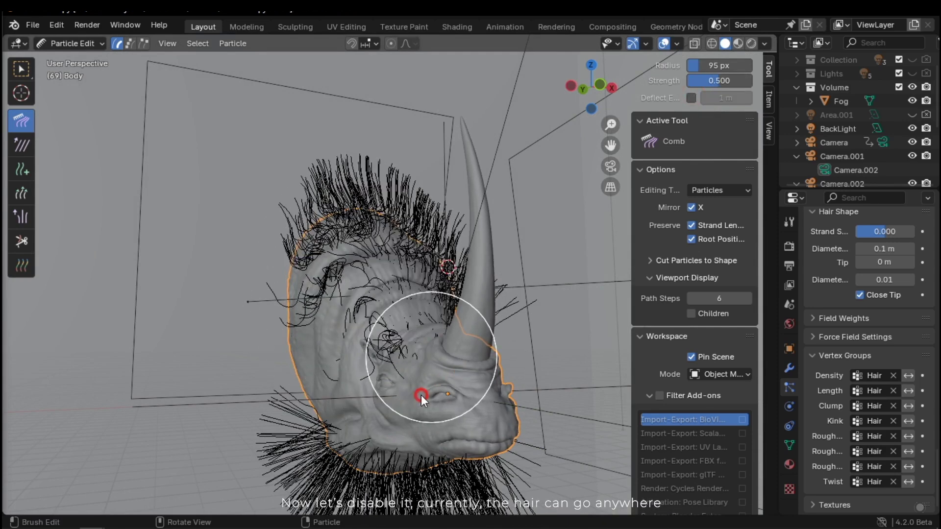
key("ctrl+z")
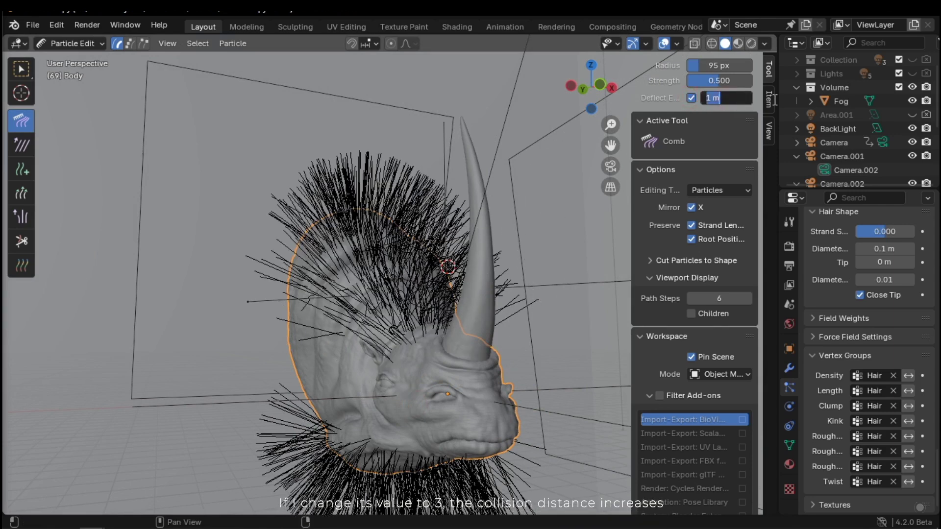
- Try combing the neck hair with a Deflect Emitter distance of 3 m, revert it to 1 m and hide the brush settings
key("Return")
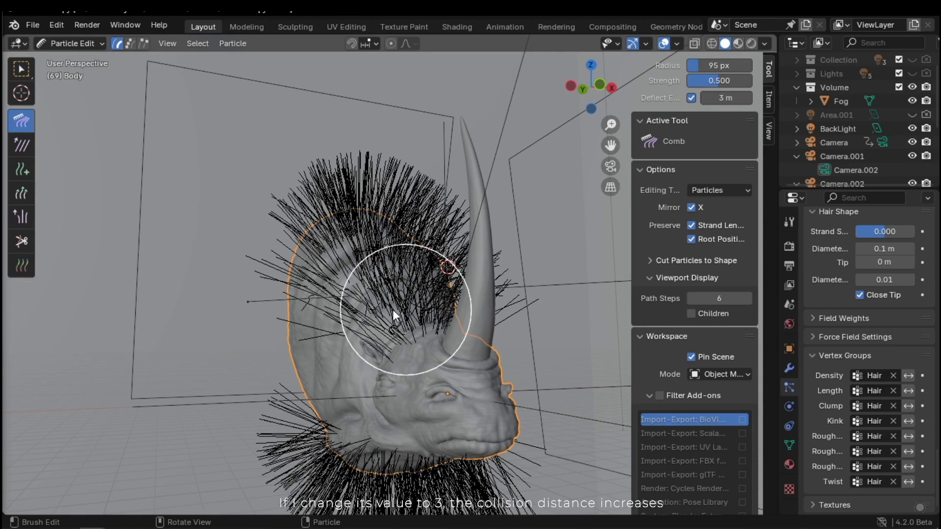
mouse_move(358, 263)
left_mouse_down()
mouse_move(346, 370)
mouse_move(411, 405)
left_mouse_up()
middle_click_drag(395, 367, 353, 358)
left_click_drag(275, 341, 354, 377)
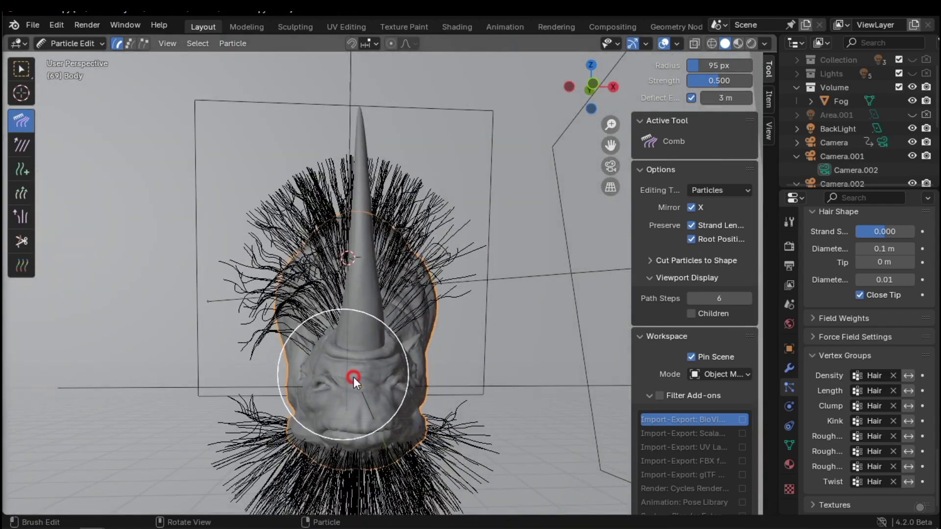
mouse_move(354, 377)
middle_mouse_down()
mouse_move(419, 311)
mouse_move(559, 260)
middle_mouse_up()
key("ctrl+z")
key("ctrl+z")
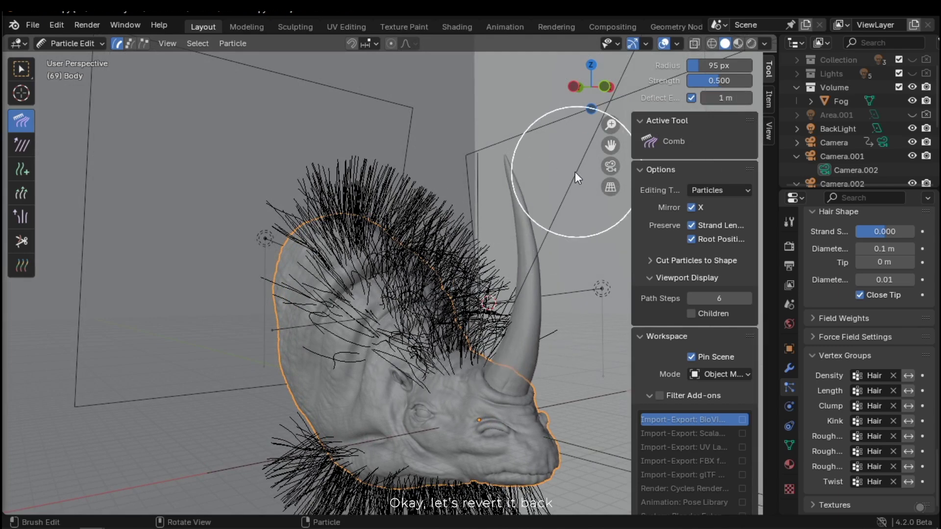
key("n")
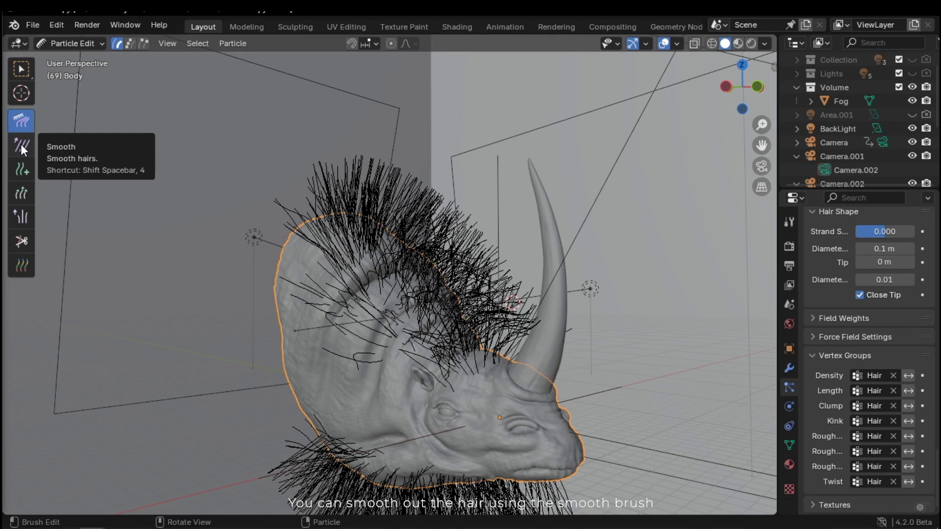
- Smooth the neck hair with the Smooth brush, add parent hairs around the ear with the Add brush, and check the Mirror X option
left_click(20, 144)
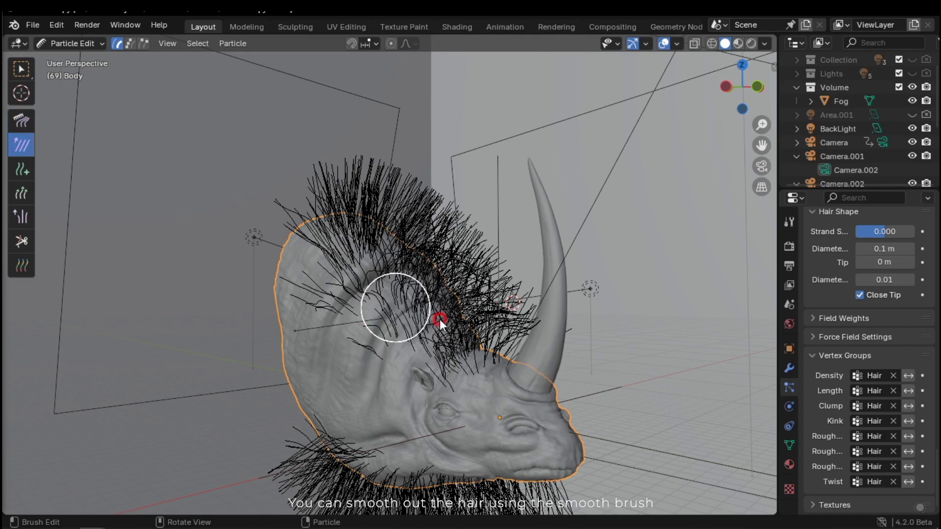
mouse_move(439, 319)
left_mouse_down()
mouse_move(391, 273)
mouse_move(356, 259)
left_mouse_up()
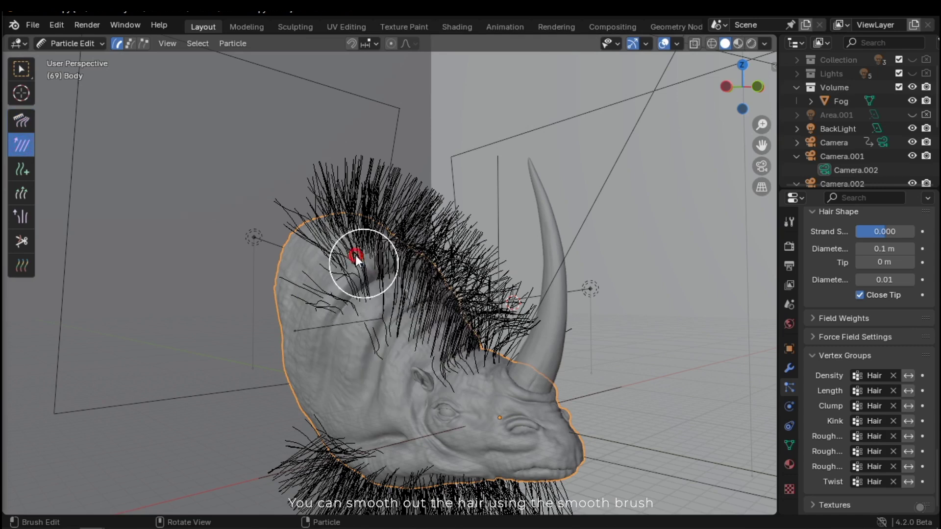
left_click(26, 169)
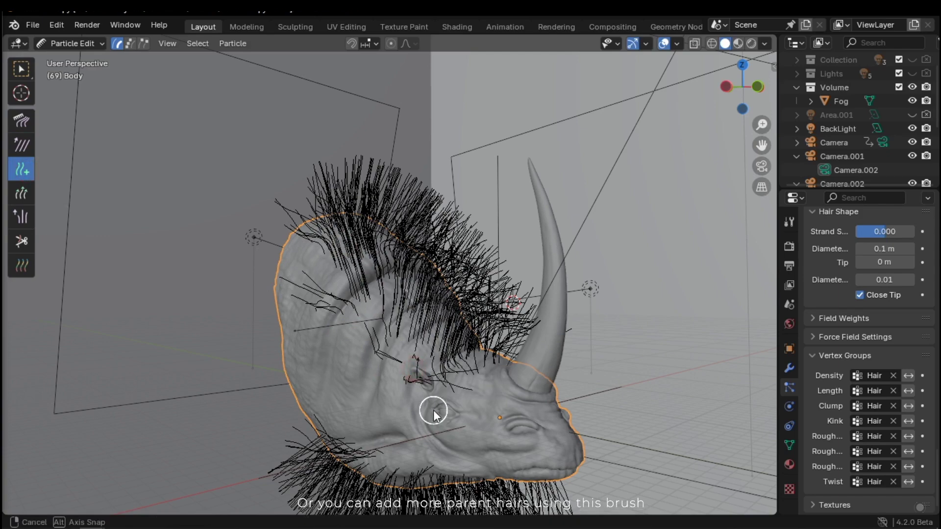
middle_click_drag(434, 414, 441, 388)
middle_click_drag(399, 351, 384, 396)
key("n")
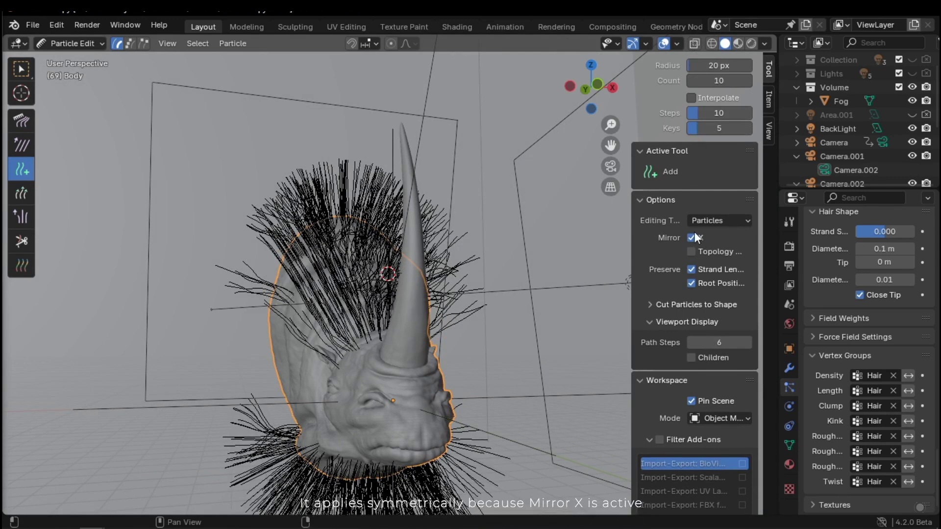
key("n")
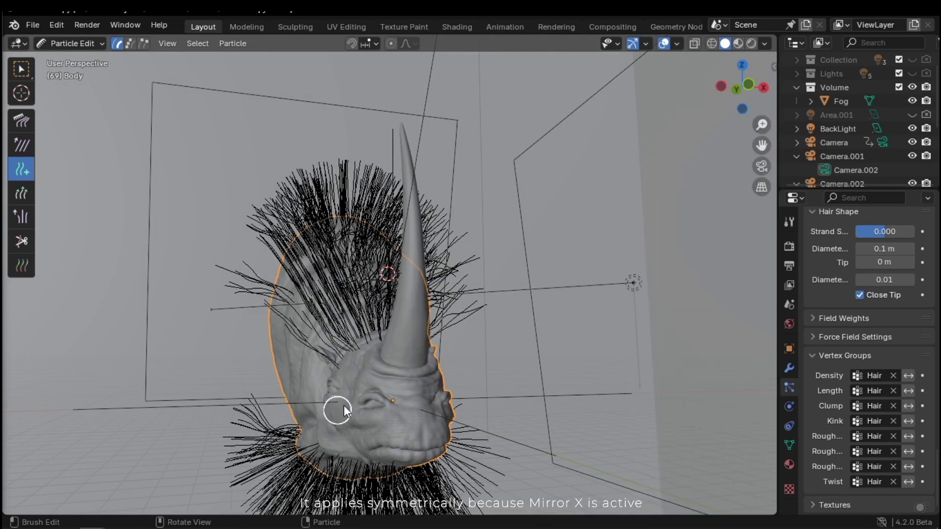
middle_click_drag(390, 384, 424, 371)
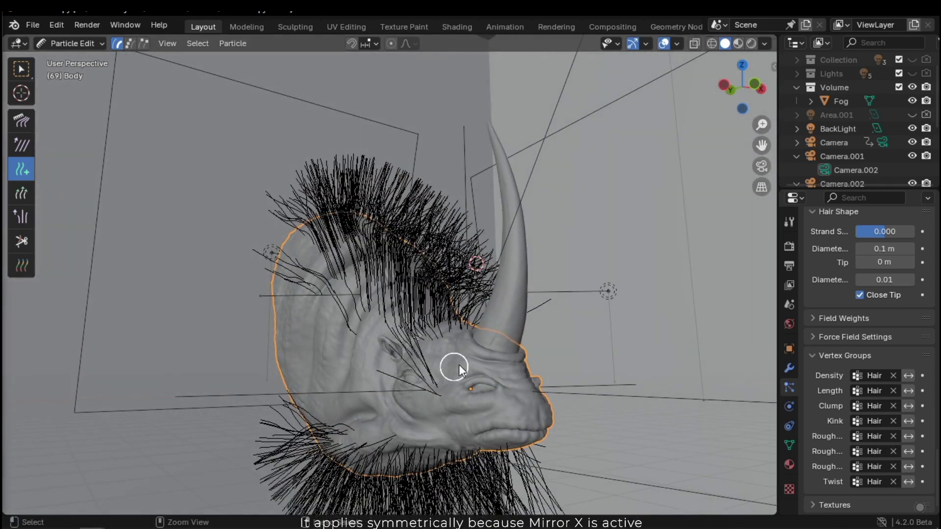
- Try the Length brush and the Puff brush on the neck hair and undo the changes
left_click(21, 193)
mouse_move(361, 358)
left_mouse_down()
mouse_move(416, 267)
mouse_move(342, 200)
mouse_move(329, 241)
mouse_move(420, 278)
mouse_move(458, 256)
mouse_move(336, 227)
mouse_move(377, 255)
left_mouse_up()
key("ctrl+z")
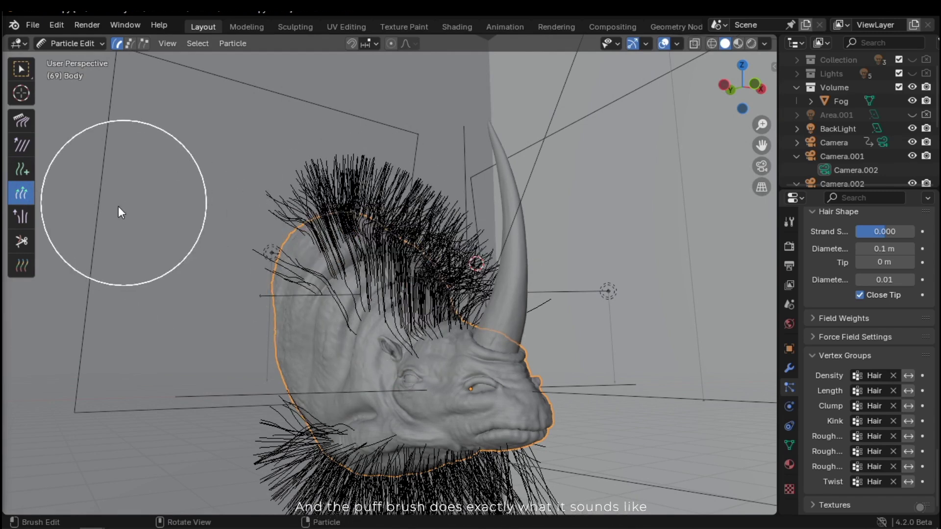
left_click(21, 216)
mouse_move(427, 280)
left_mouse_down()
mouse_move(353, 217)
mouse_move(437, 217)
mouse_move(349, 209)
mouse_move(410, 193)
mouse_move(339, 227)
mouse_move(399, 212)
mouse_move(372, 271)
mouse_move(113, 238)
left_mouse_up()
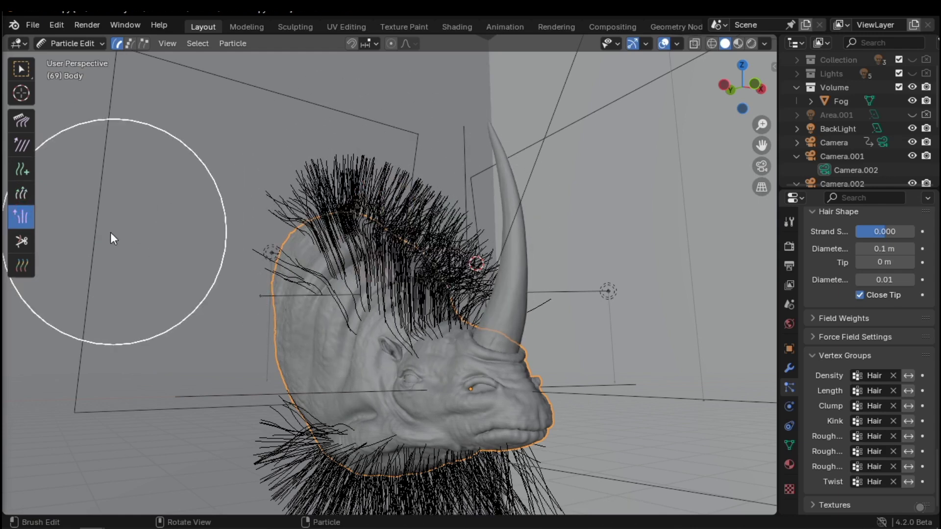
- Try the Cut brush on the neck hair, undo the cut, and try the Weight brush on the same hair
left_click(27, 240)
mouse_move(365, 290)
left_mouse_down()
mouse_move(381, 300)
mouse_move(336, 244)
mouse_move(428, 293)
mouse_move(425, 317)
left_mouse_up()
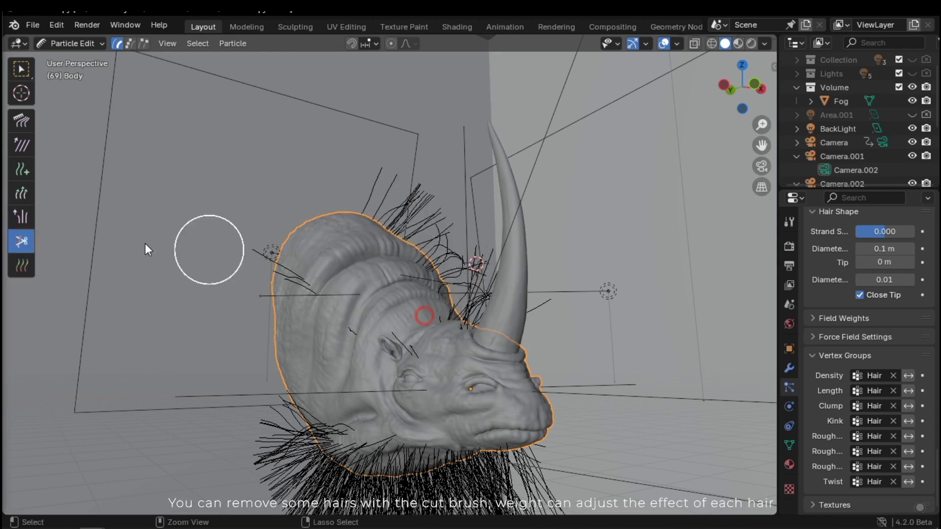
key("ctrl+z")
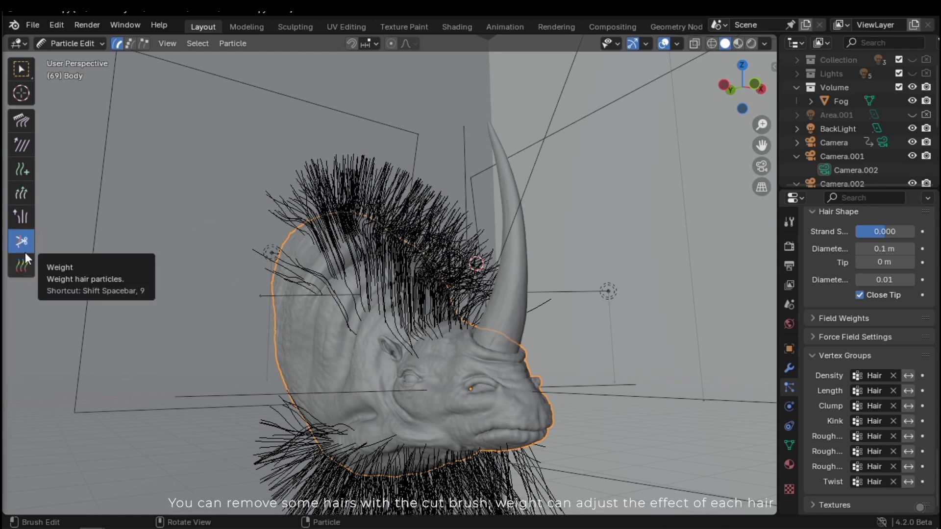
left_click(22, 269)
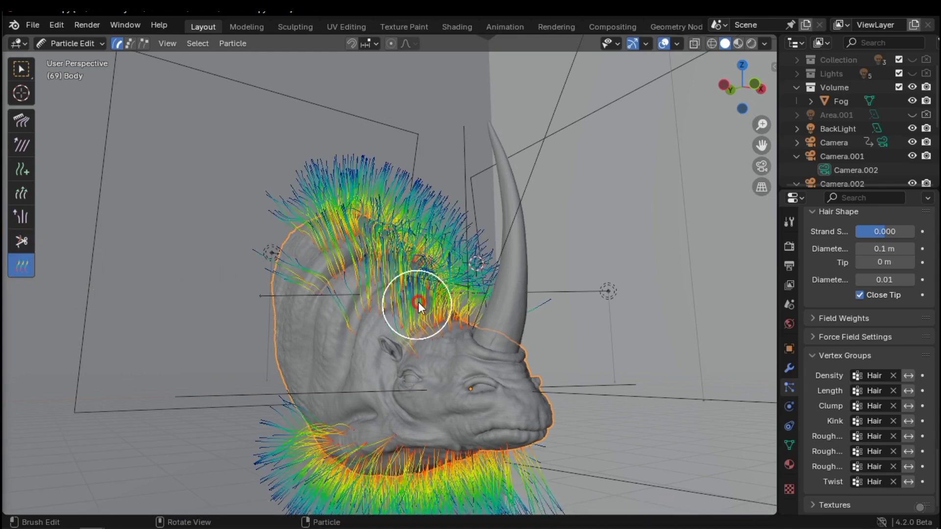
left_click_drag(416, 304, 348, 219)
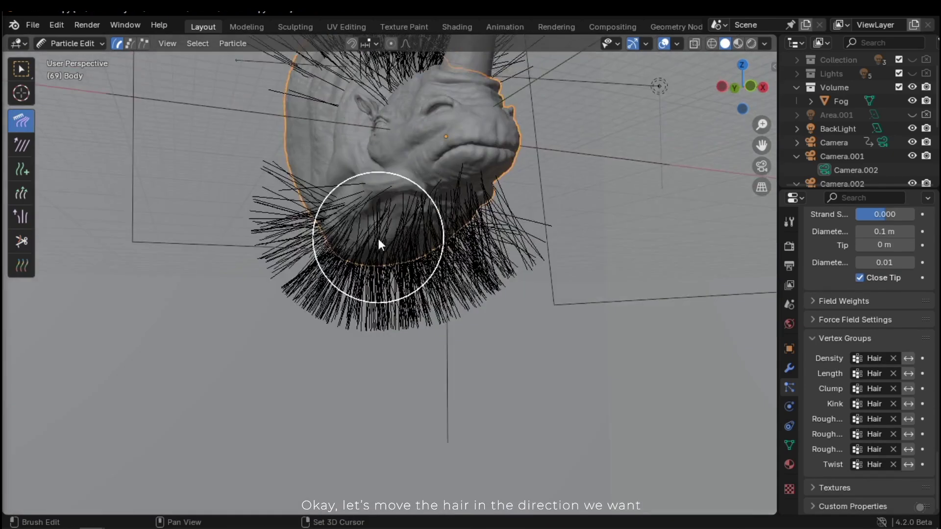
- Comb the hair under the chin and throat straight down from the front and both sides
scroll(344, 259, "down", 3)
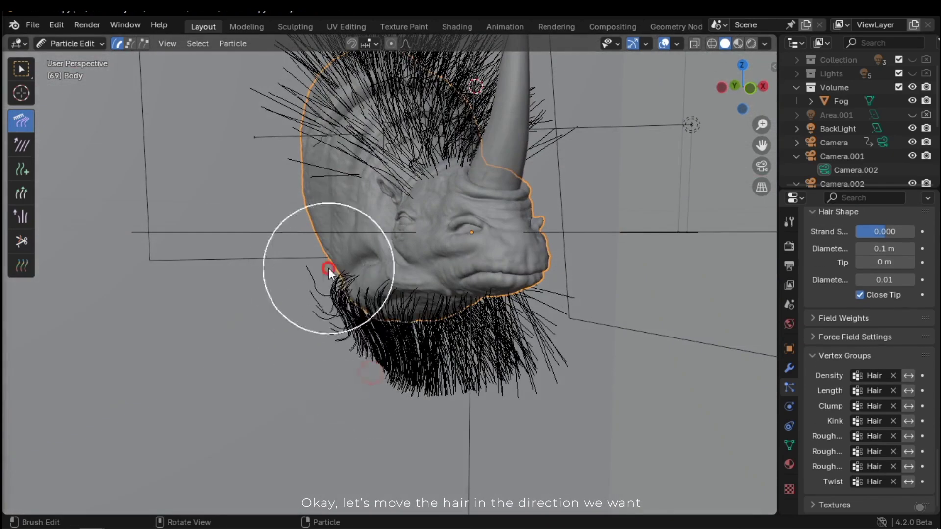
scroll(353, 392, "up", 3)
mouse_move(372, 326)
left_mouse_down()
mouse_move(467, 268)
mouse_move(328, 413)
left_mouse_up()
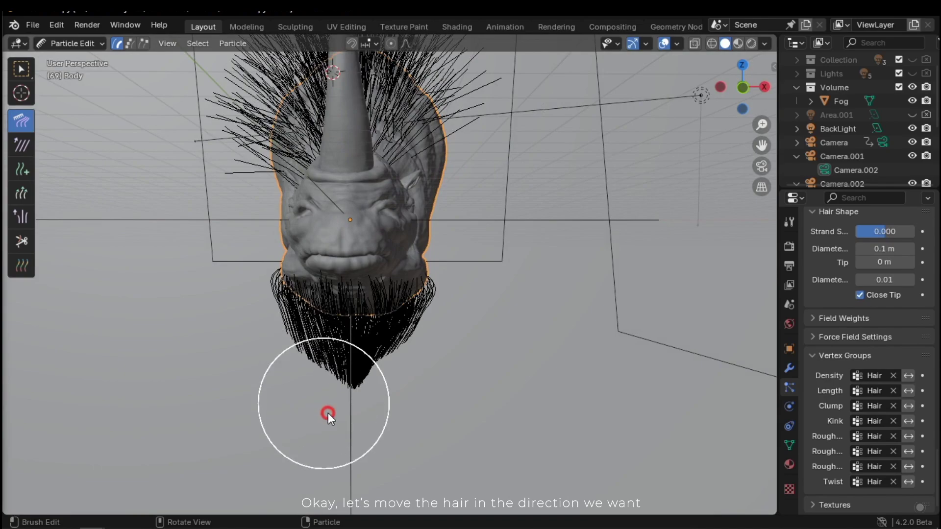
middle_click_drag(196, 304, 353, 294)
left_click_drag(435, 356, 381, 271)
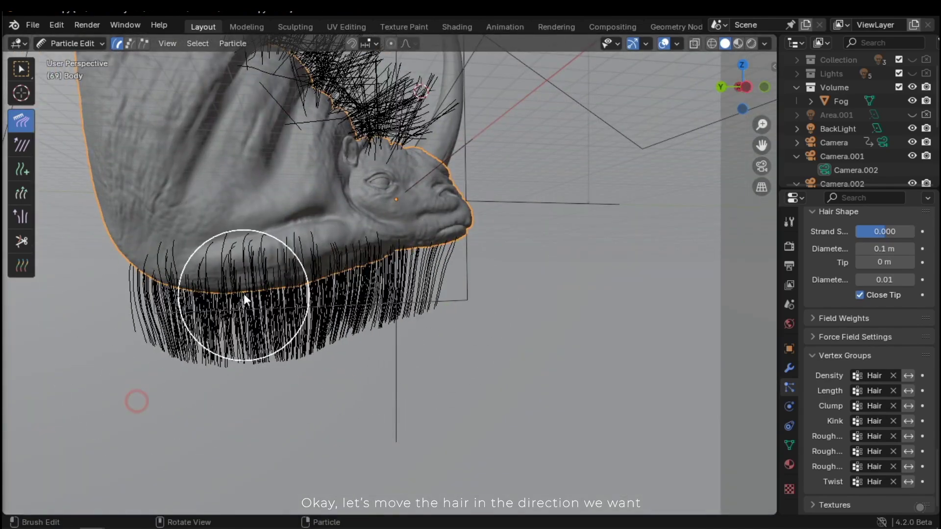
middle_click_drag(164, 391, 258, 357)
- Comb the spiky mane along the neck so it lies down over the sides of the body
mouse_move(271, 317)
left_mouse_down()
mouse_move(273, 300)
mouse_move(353, 200)
left_mouse_up()
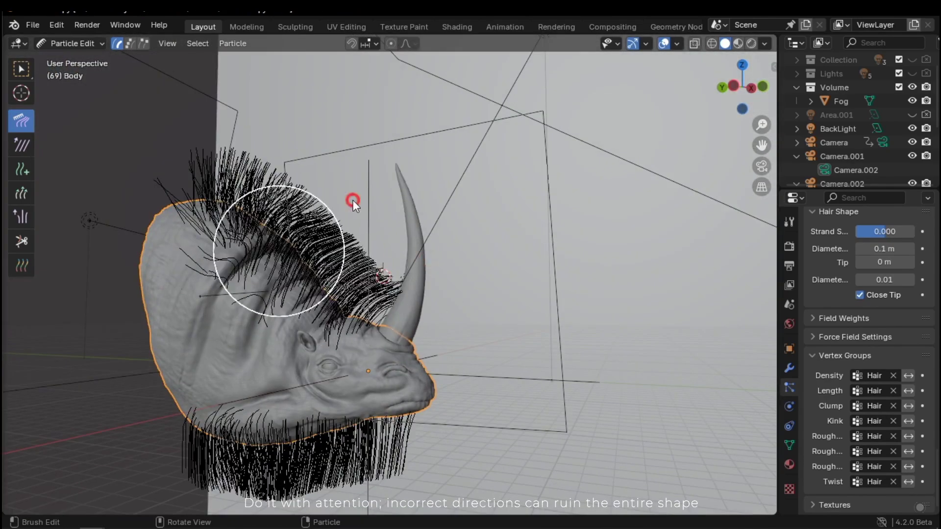
left_click_drag(216, 303, 250, 204)
left_click_drag(182, 207, 247, 162)
middle_click_drag(247, 164, 378, 240)
mouse_move(377, 240)
left_mouse_down()
mouse_move(436, 305)
mouse_move(365, 213)
mouse_move(407, 326)
left_mouse_up()
middle_click_drag(407, 326, 389, 456)
mouse_move(389, 456)
left_mouse_down()
mouse_move(377, 299)
mouse_move(400, 288)
mouse_move(374, 269)
mouse_move(377, 312)
left_mouse_up()
mouse_move(377, 312)
middle_mouse_down()
mouse_move(422, 240)
mouse_move(429, 314)
middle_mouse_up()
left_click_drag(429, 313, 483, 293)
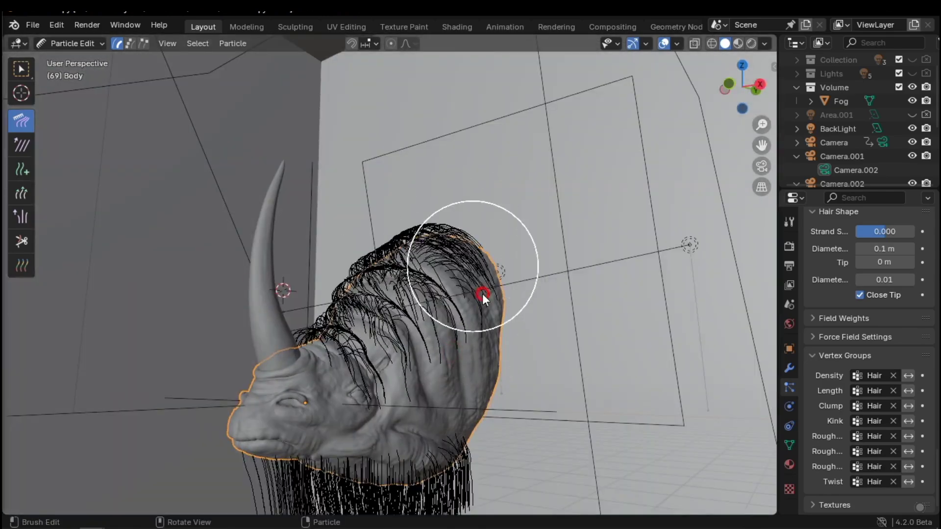
- Comb the remaining crest hair behind the horn outward and down along both sides of the neck
mouse_move(482, 294)
middle_mouse_down()
mouse_move(404, 294)
mouse_move(262, 266)
middle_mouse_up()
mouse_move(263, 265)
left_mouse_down()
mouse_move(271, 254)
mouse_move(233, 178)
left_mouse_up()
middle_click_drag(351, 211, 288, 211)
left_click_drag(287, 210, 411, 284)
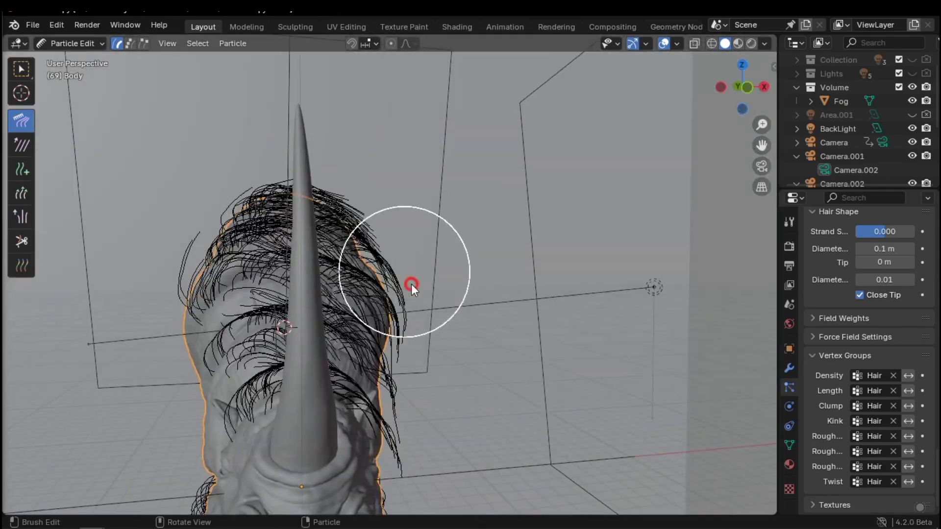
left_click_drag(231, 214, 391, 425)
mouse_move(390, 426)
middle_mouse_down()
mouse_move(395, 341)
mouse_move(194, 322)
mouse_move(269, 325)
mouse_move(411, 244)
middle_mouse_up()
- Return the body to Object Mode and switch the viewport to Rendered shading
left_click(75, 43)
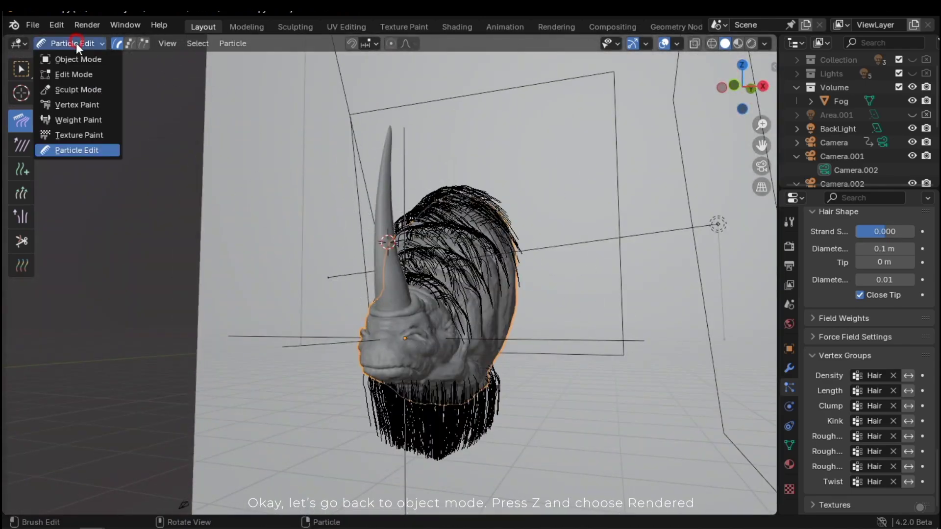
left_click(76, 58)
mouse_move(506, 298)
middle_mouse_down()
mouse_move(395, 313)
mouse_move(428, 299)
middle_mouse_up()
key("z")
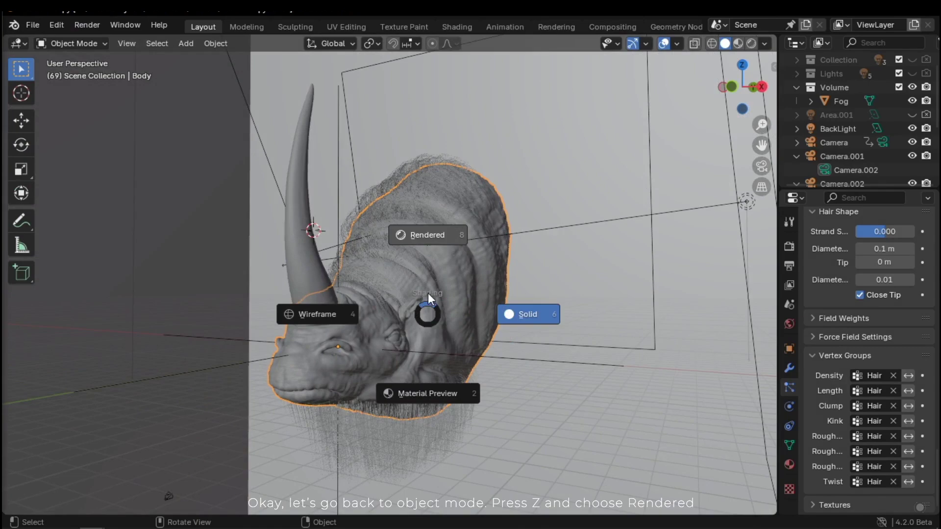
left_click(475, 258)
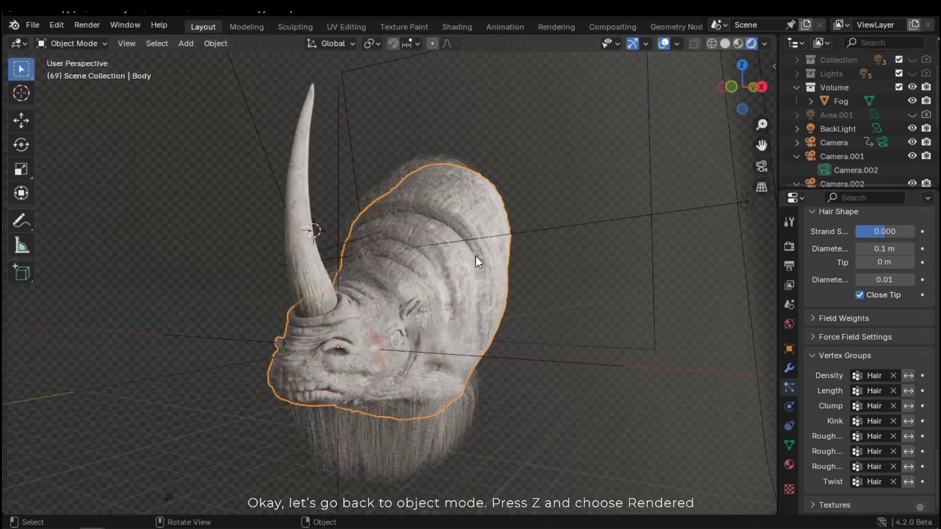
mouse_move(428, 332)
middle_mouse_down()
mouse_move(388, 273)
mouse_move(403, 321)
mouse_move(420, 319)
middle_mouse_up()
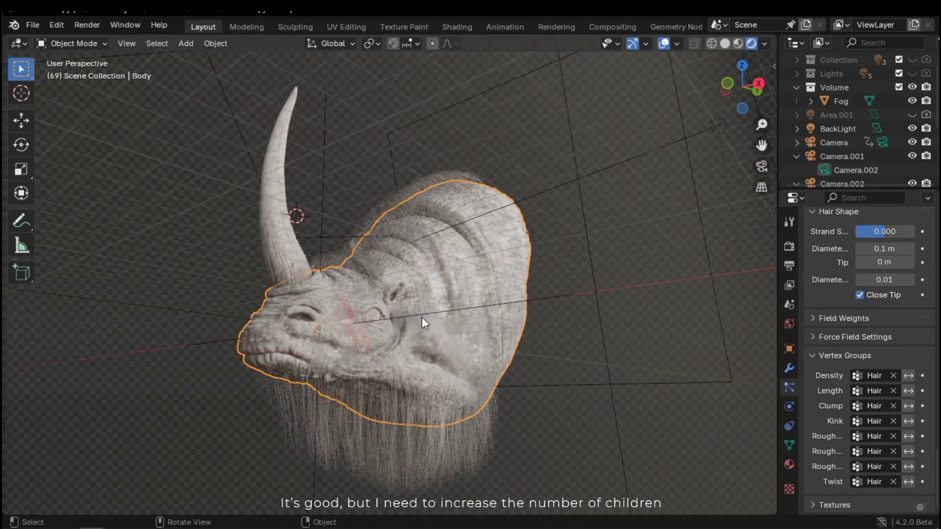
- Set the Display Amount of the hair's interpolated children to 50
scroll(420, 320, "up", 4)
scroll(855, 360, "up", 12)
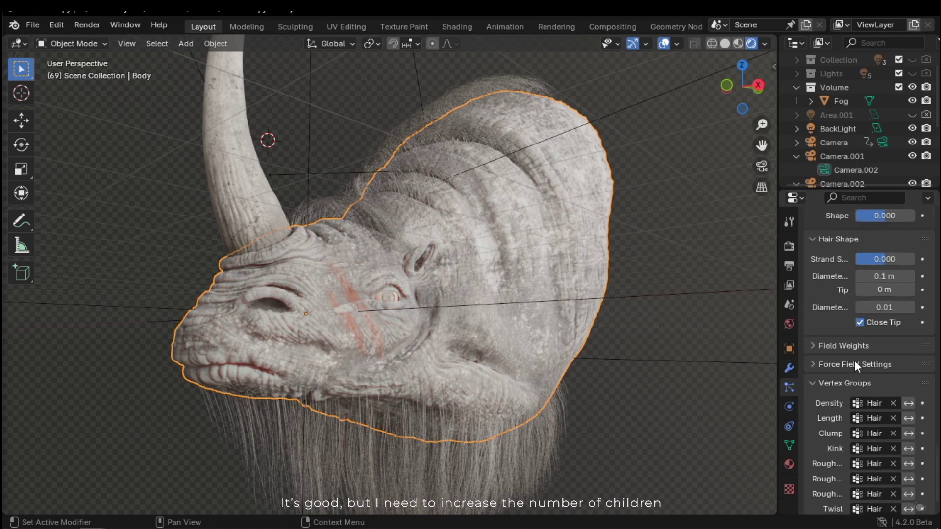
scroll(905, 343, "up", 12)
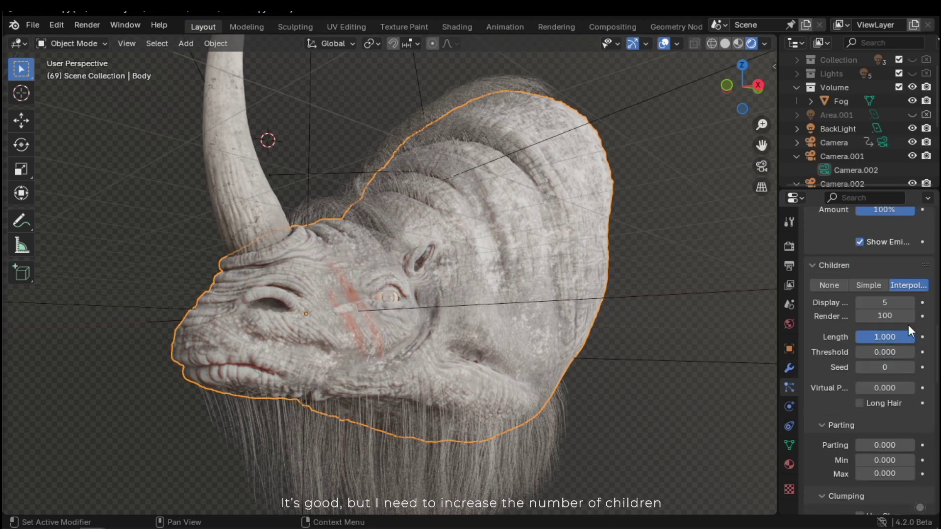
left_click(882, 302)
type("50")
key("Return")
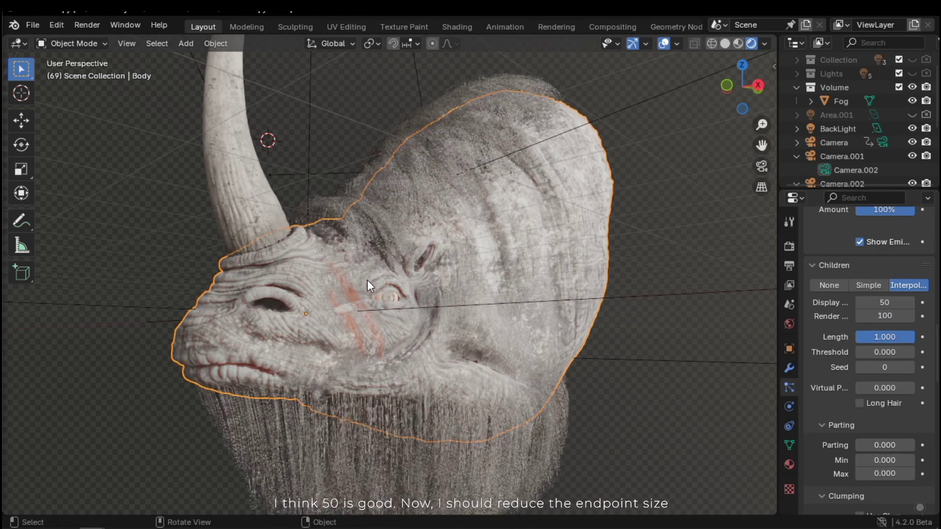
- Set the hair strands' root diameter to 0.05 m in the Hair Shape settings
middle_click_drag(436, 395, 422, 336)
scroll(421, 330, "up", 5)
scroll(891, 377, "down", 1)
scroll(891, 377, "down", 15)
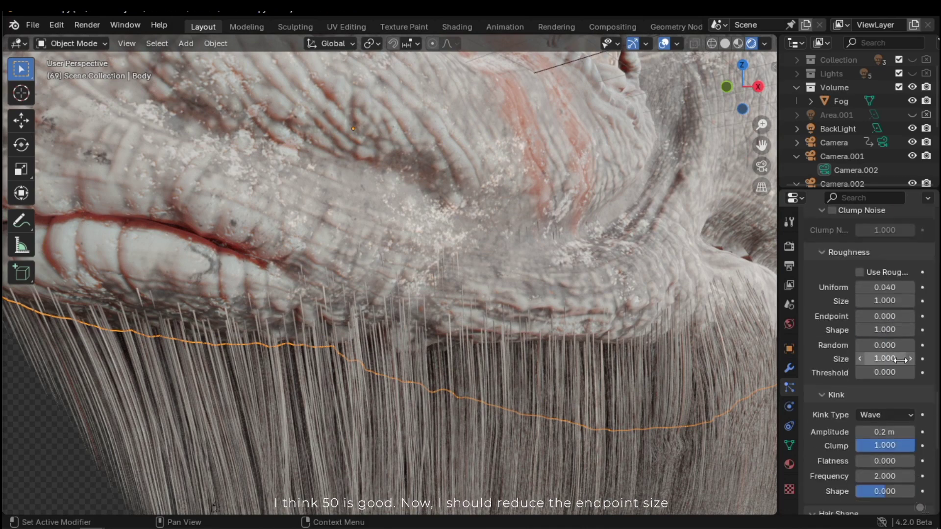
left_click(893, 360)
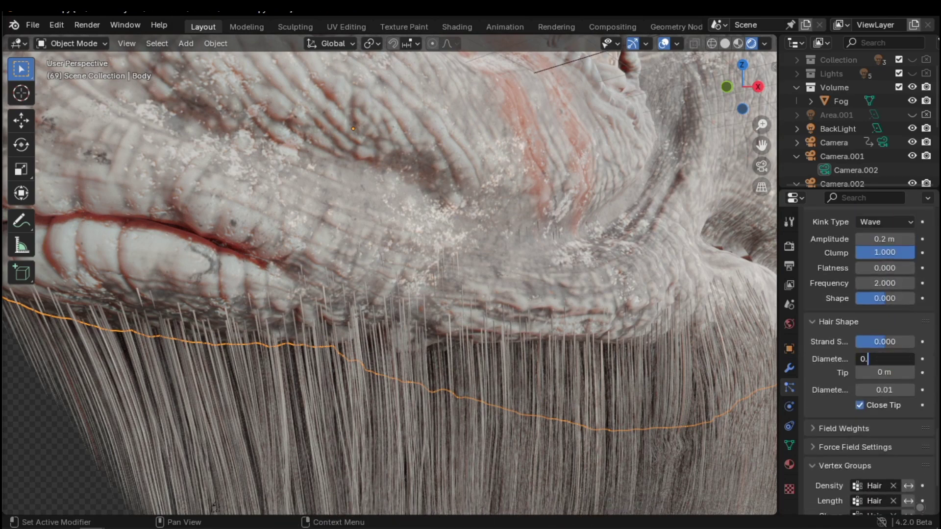
type("0.05")
key("Return")
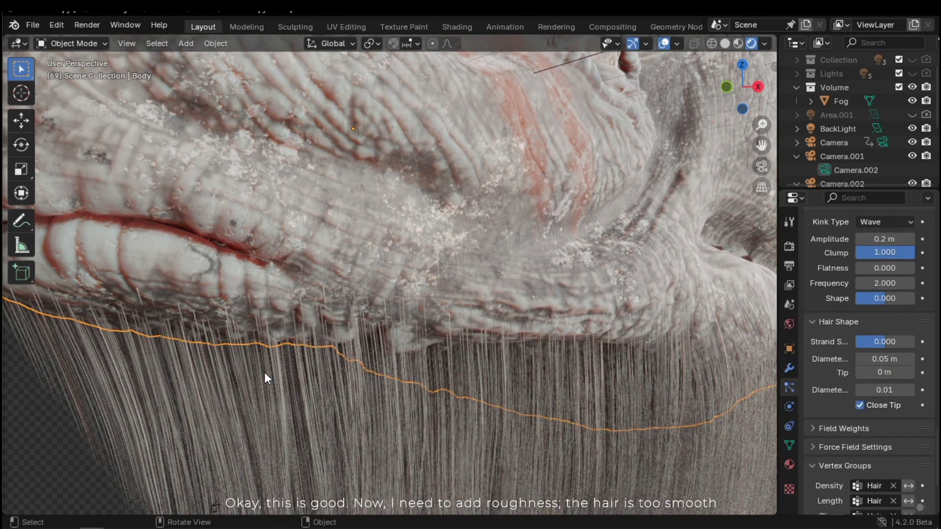
- Set the children's Display Amount to 30 and the Uniform roughness of the hair to 0.1
scroll(345, 358, "down", 6)
scroll(888, 317, "up", 5)
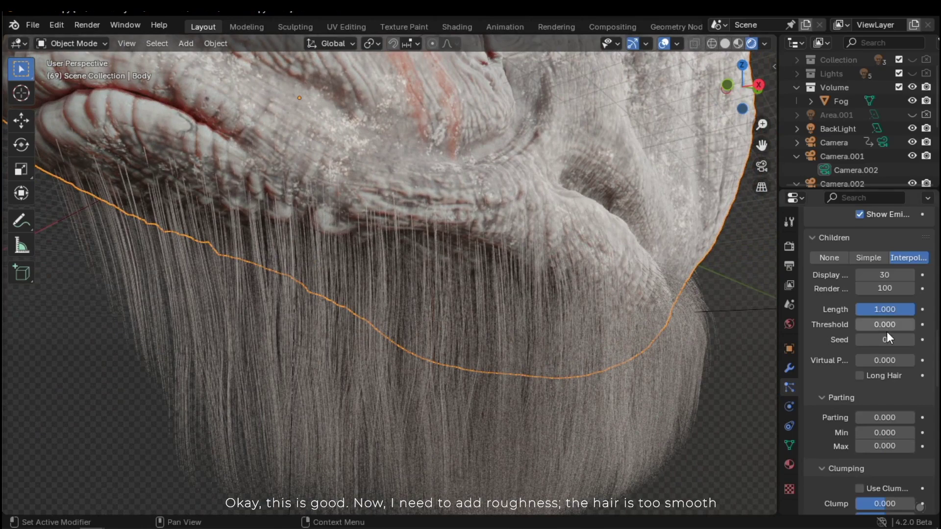
scroll(887, 331, "down", 2)
scroll(893, 370, "down", 5)
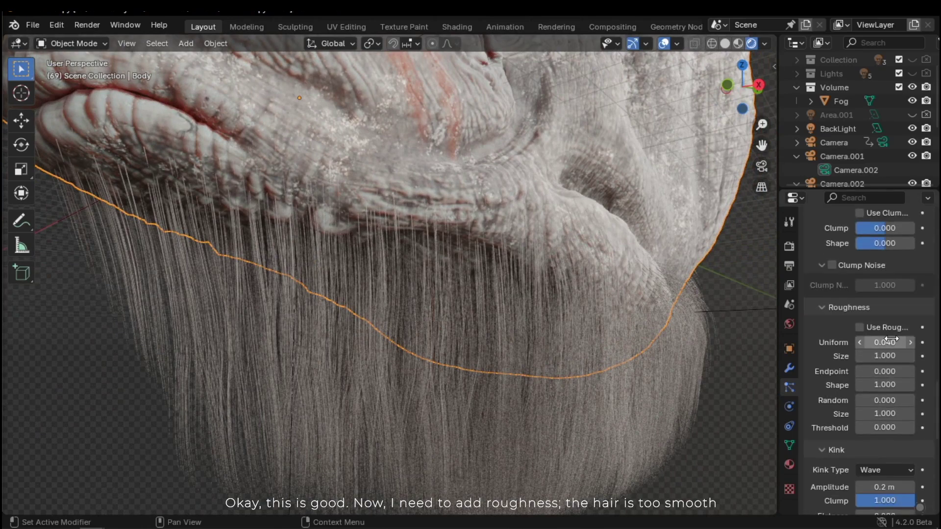
left_click(888, 341)
type("0.1")
key("Return")
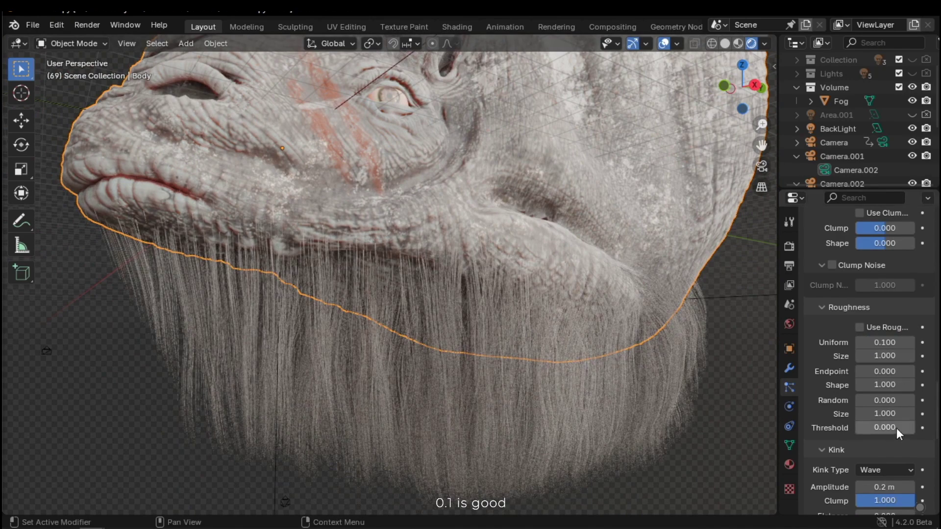
- Set the Random roughness of the child hairs to 0.2
left_click(889, 400)
type(".")
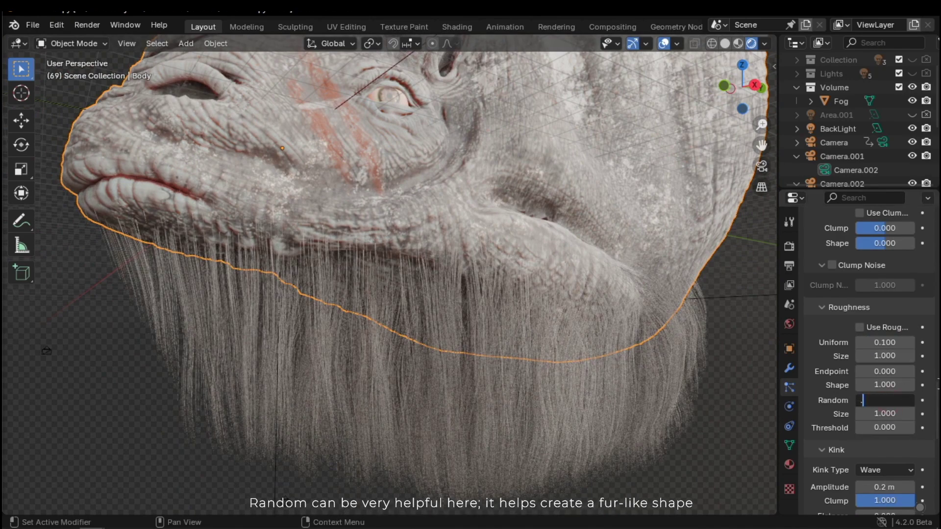
type("2")
key("Return")
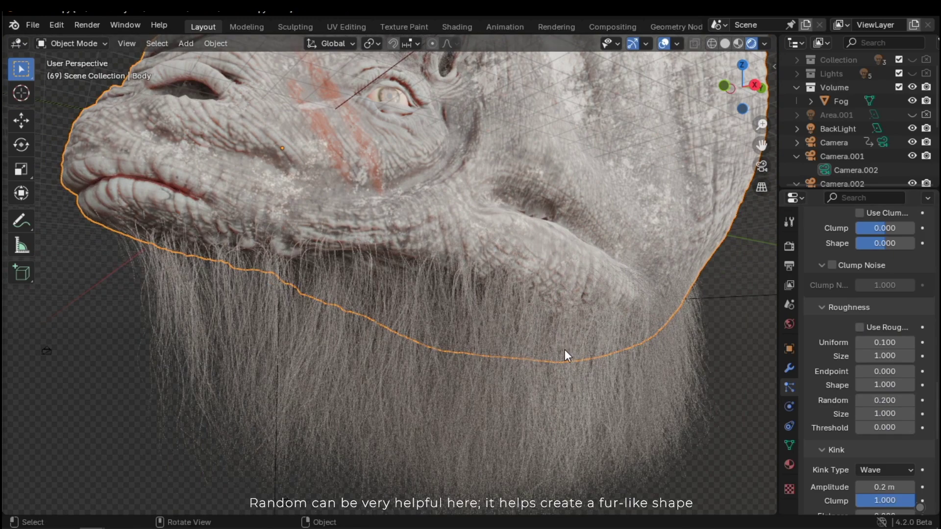
- Hide the viewport overlays and inspect the roughened fur under the chin and along the neck
middle_click_drag(218, 438, 447, 265)
scroll(447, 261, "up", 3)
left_click(660, 372)
scroll(657, 245, "down", 1)
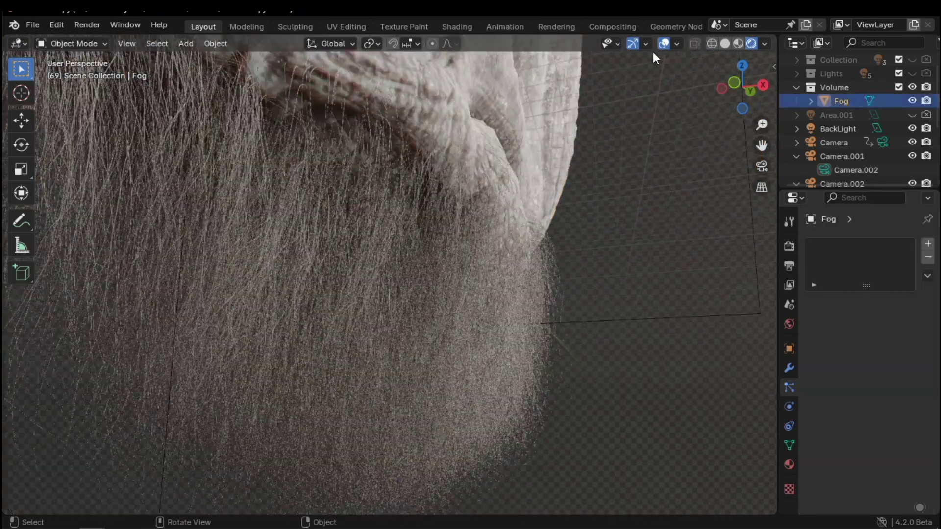
left_click(663, 44)
middle_click_drag(613, 167, 396, 454)
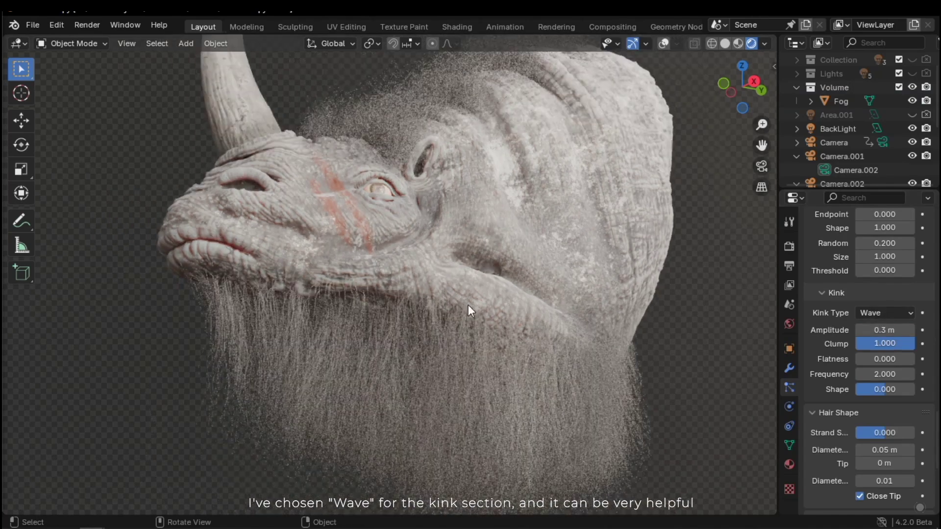
- Switch the viewport to Solid shading and put the creature's body into Particle Edit mode
middle_click_drag(468, 305, 496, 252)
key("z")
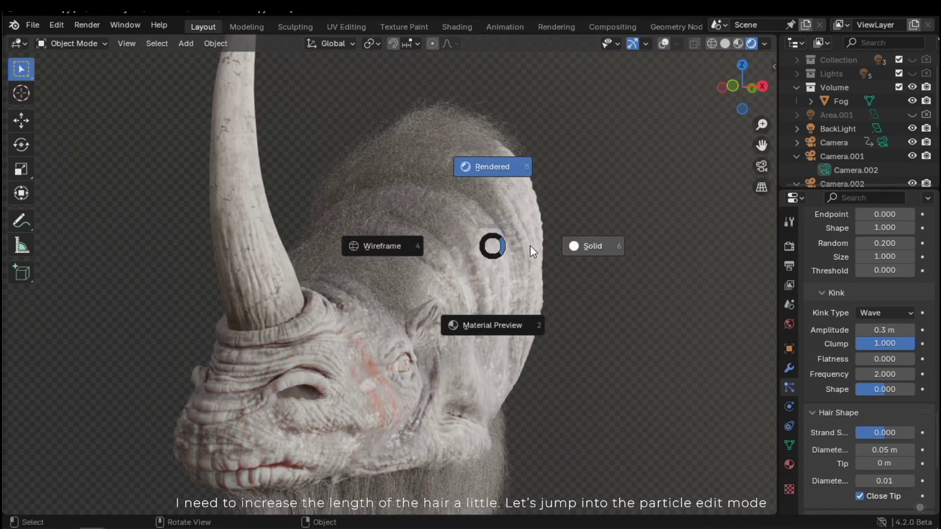
left_click(530, 246)
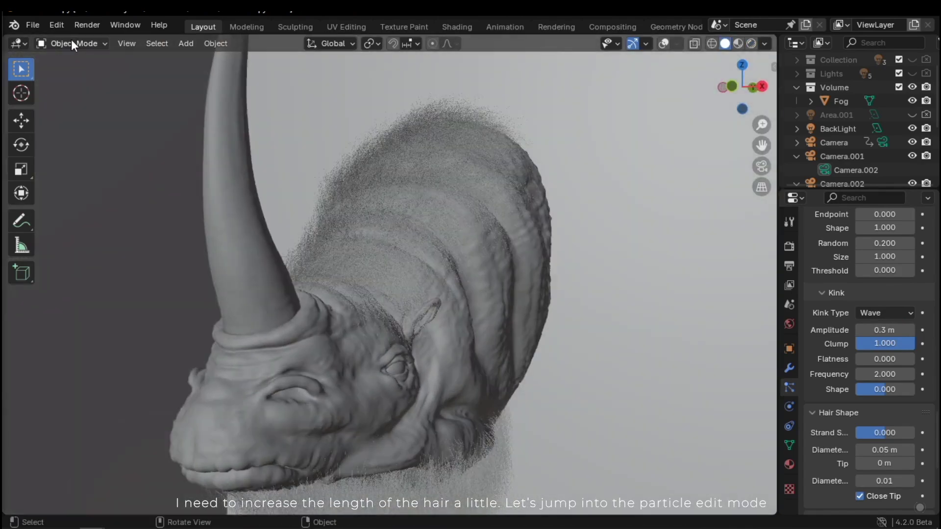
left_click(72, 42)
left_click(71, 150)
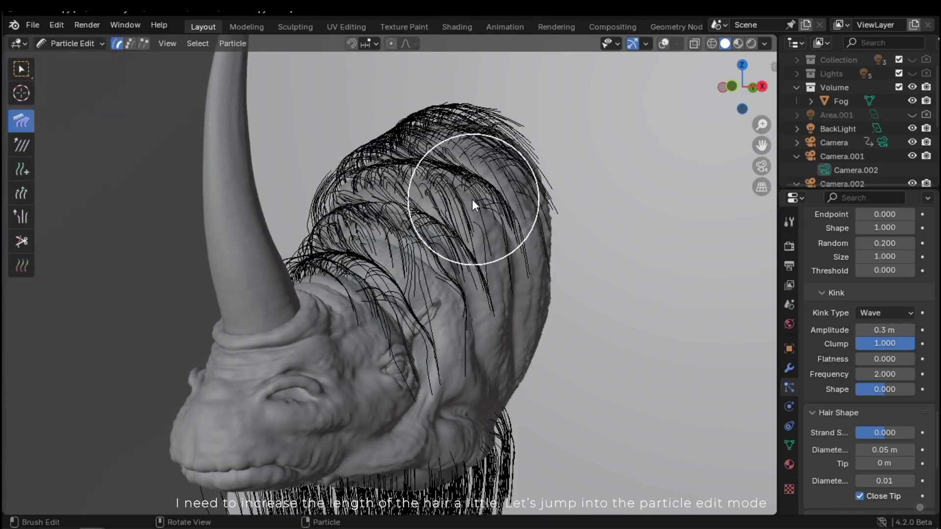
middle_click_drag(472, 199, 478, 190)
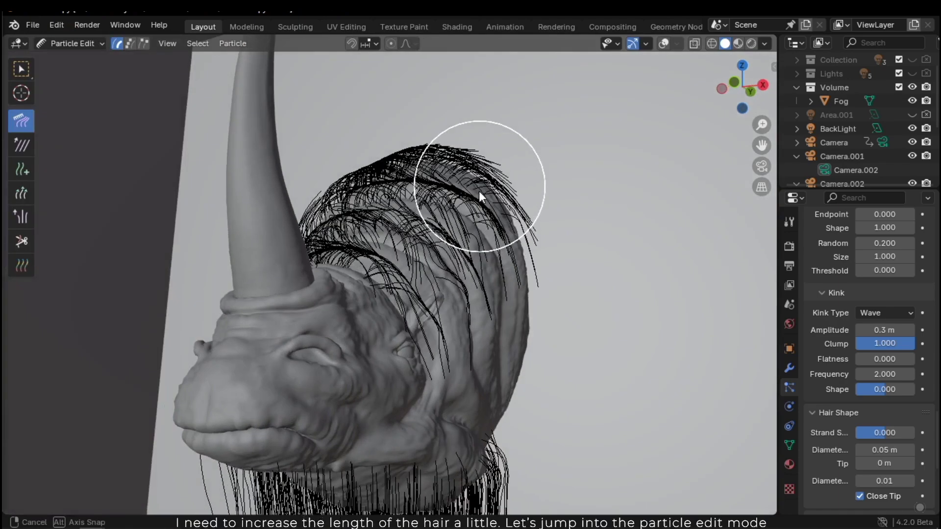
- Lengthen the hair under the chin and neck and along the mane with the Length brush
left_click(27, 188)
mouse_move(498, 223)
middle_mouse_down()
mouse_move(466, 301)
mouse_move(546, 237)
middle_mouse_up()
middle_click_drag(375, 326, 313, 185, "shift")
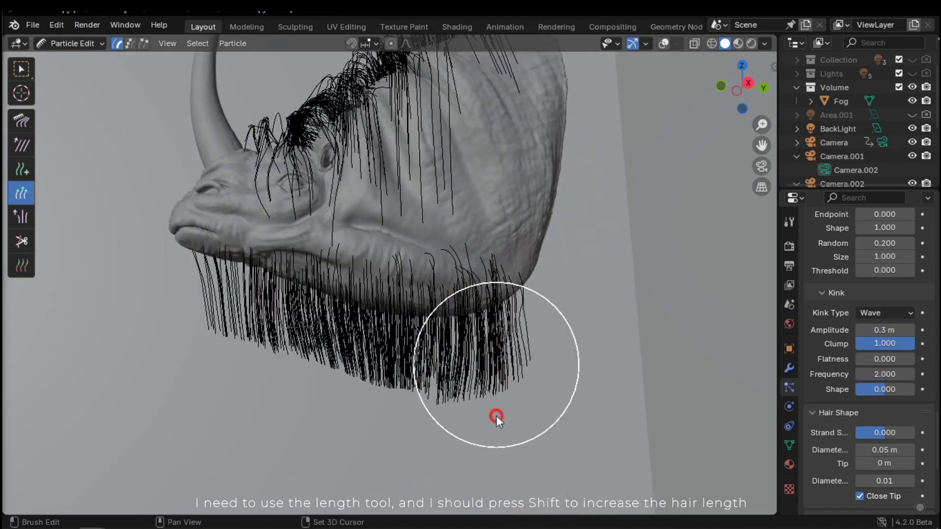
left_click_drag(496, 416, 499, 338, "shift")
left_click_drag(407, 408, 335, 350, "shift")
left_click_drag(540, 392, 465, 290, "shift")
left_click_drag(395, 385, 478, 363, "shift")
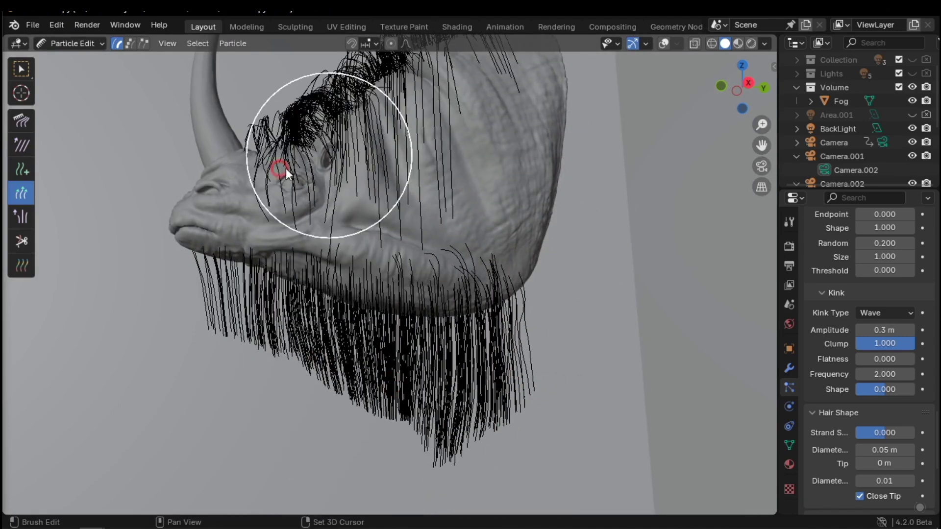
mouse_move(286, 169)
middle_mouse_down()
mouse_move(472, 305)
mouse_move(196, 173)
mouse_move(528, 325)
mouse_move(484, 309)
middle_mouse_up()
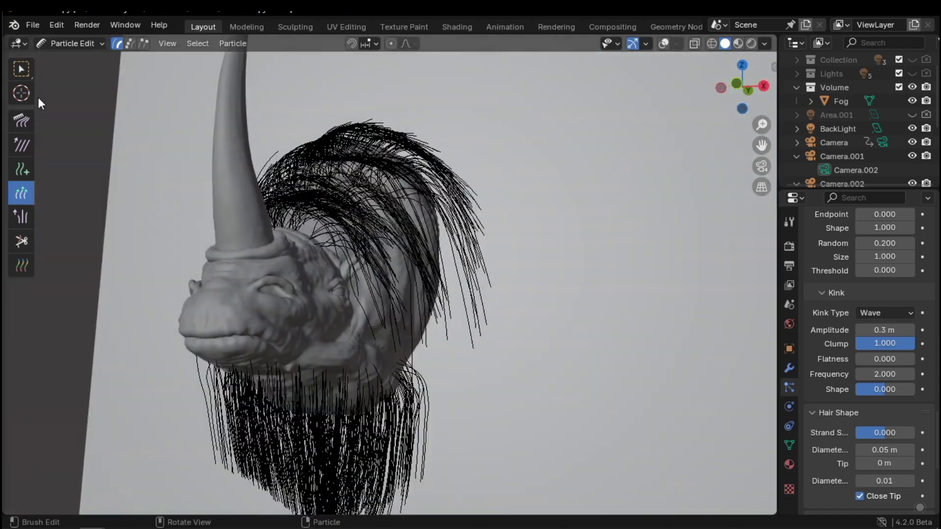
- Comb the lengthened mane hair downward and in toward the body with the Comb brush
left_click(21, 120)
middle_click_drag(436, 211, 483, 221)
mouse_move(483, 220)
left_mouse_down()
mouse_move(469, 317)
mouse_move(424, 461)
left_mouse_up()
left_click_drag(496, 245, 410, 313)
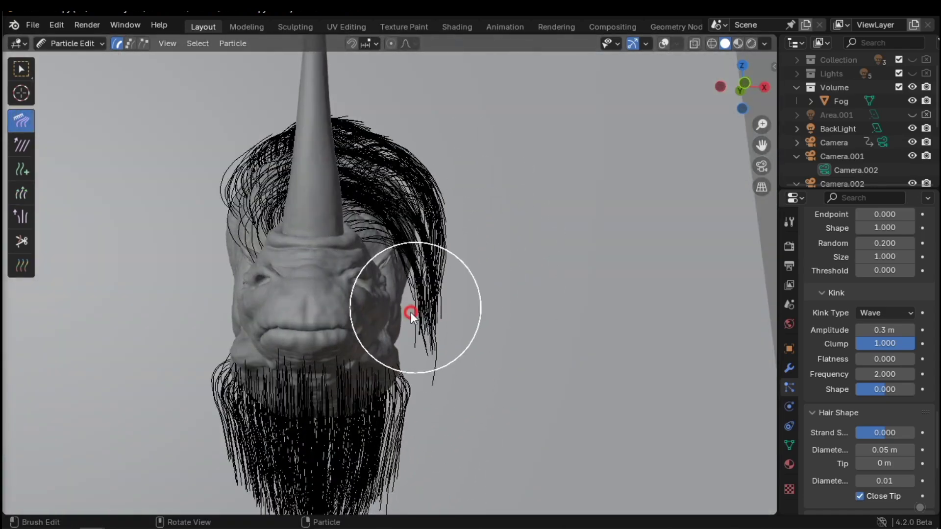
middle_click_drag(411, 312, 358, 307)
left_click_drag(492, 274, 481, 252)
- Return to Object Mode with Rendered viewport shading and inspect the lengthened fur around the head and neck
left_click(70, 44)
left_click(74, 59)
key("z")
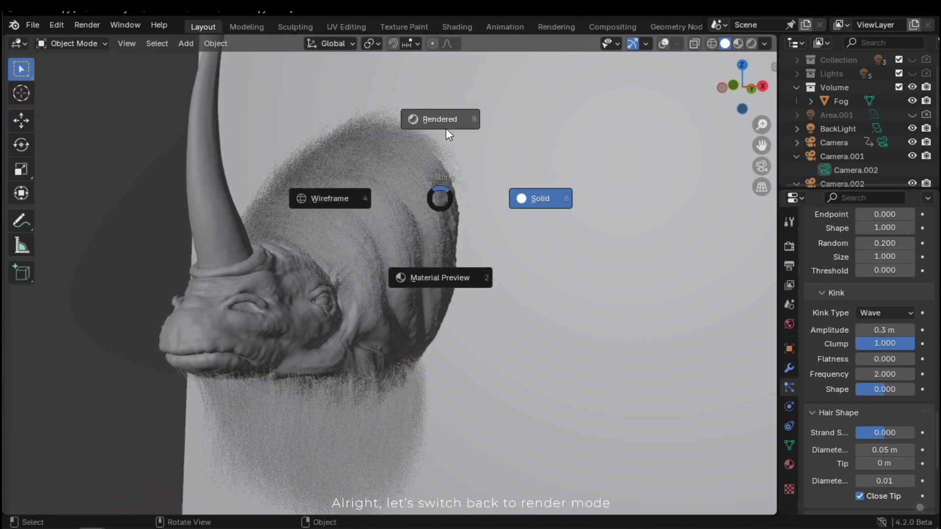
left_click(436, 117)
mouse_move(431, 244)
middle_mouse_down()
mouse_move(353, 258)
mouse_move(422, 217)
mouse_move(383, 263)
mouse_move(352, 278)
mouse_move(331, 378)
mouse_move(359, 339)
middle_mouse_up()
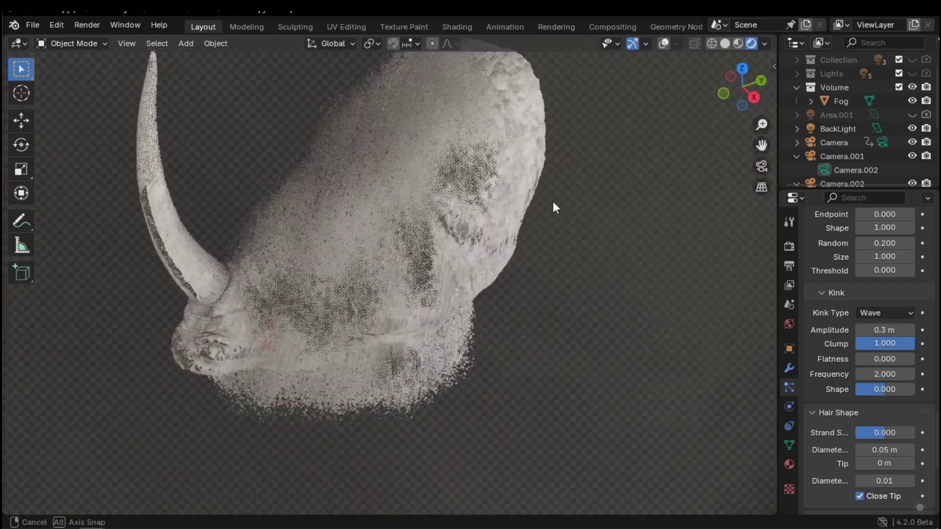
middle_click_drag(553, 203, 470, 278)
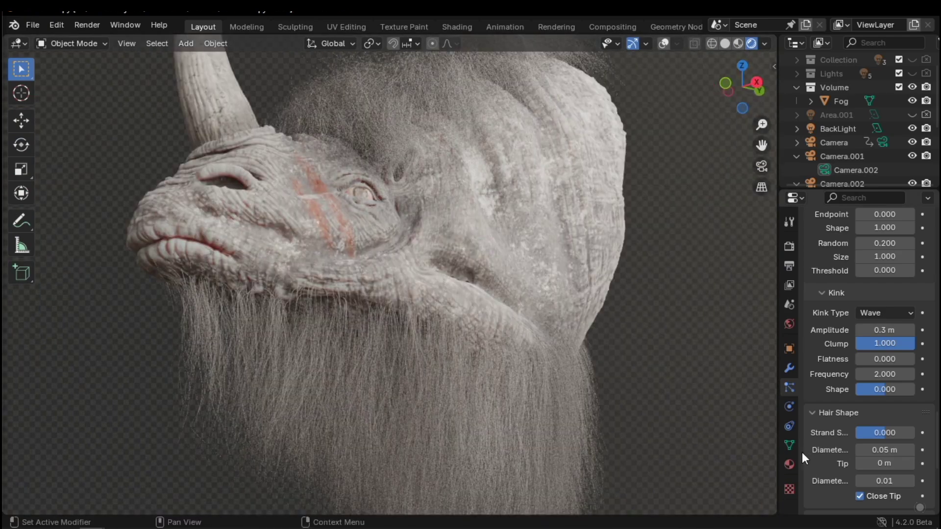
- Review the body's vertex groups and its particle system, including the option to copy the active system to selected objects
left_click(791, 449)
scroll(897, 275, "up", 4)
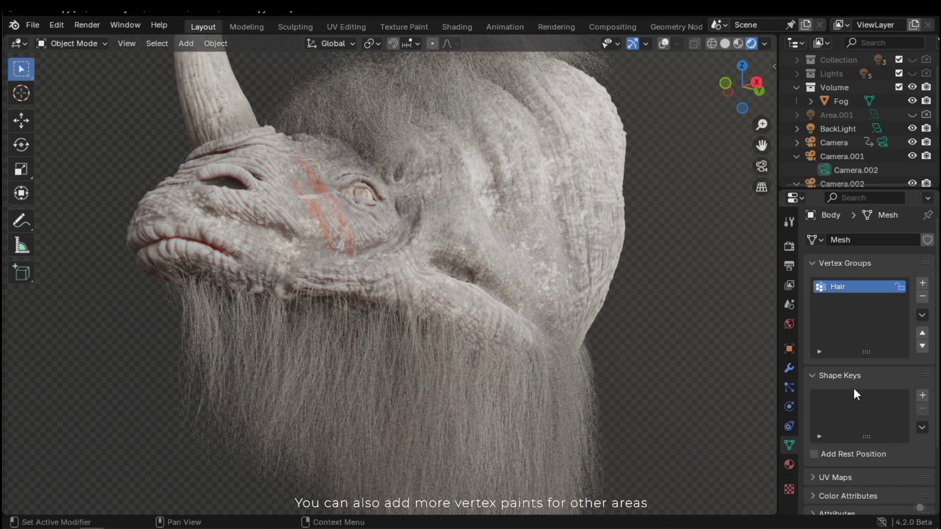
left_click(789, 388)
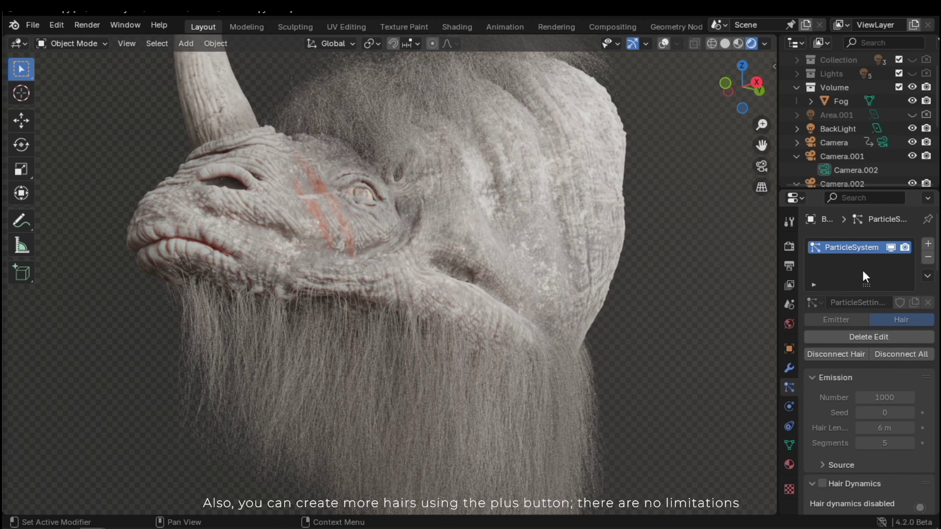
left_click(928, 276)
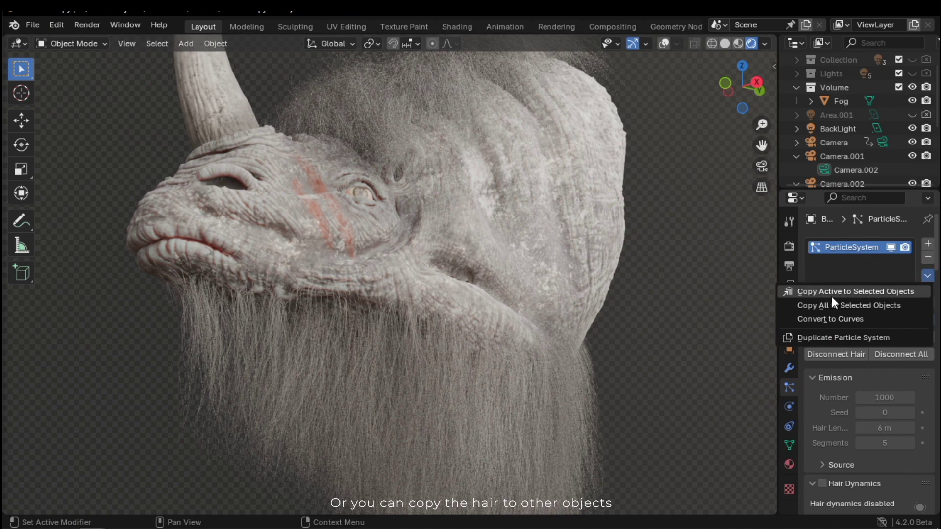
left_click(860, 292)
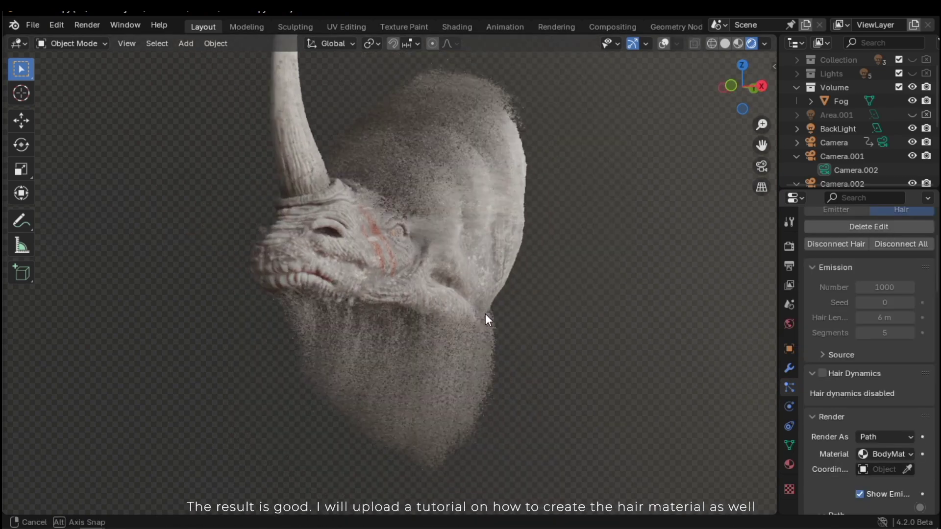
- Deselect the body and inspect the finished fur in the Eevee viewport from both sides of the head
middle_click_drag(486, 314, 470, 315)
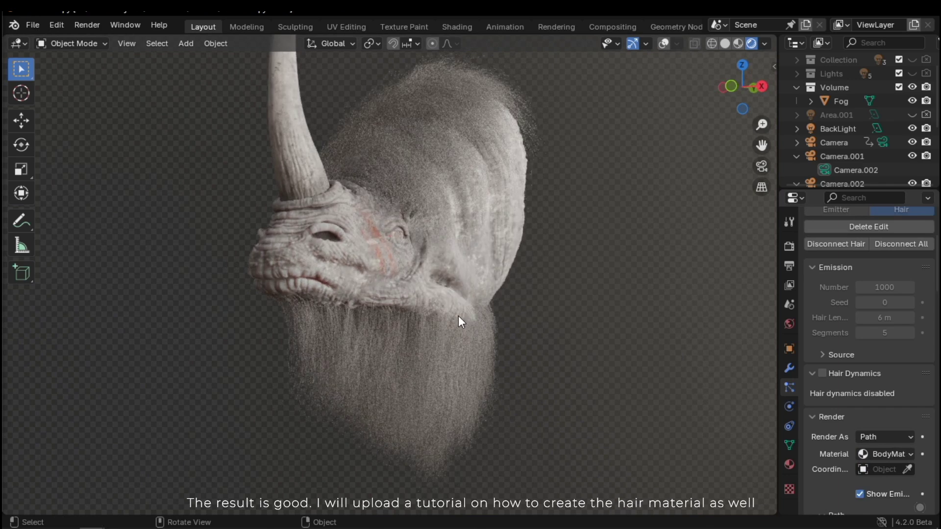
left_click(569, 281)
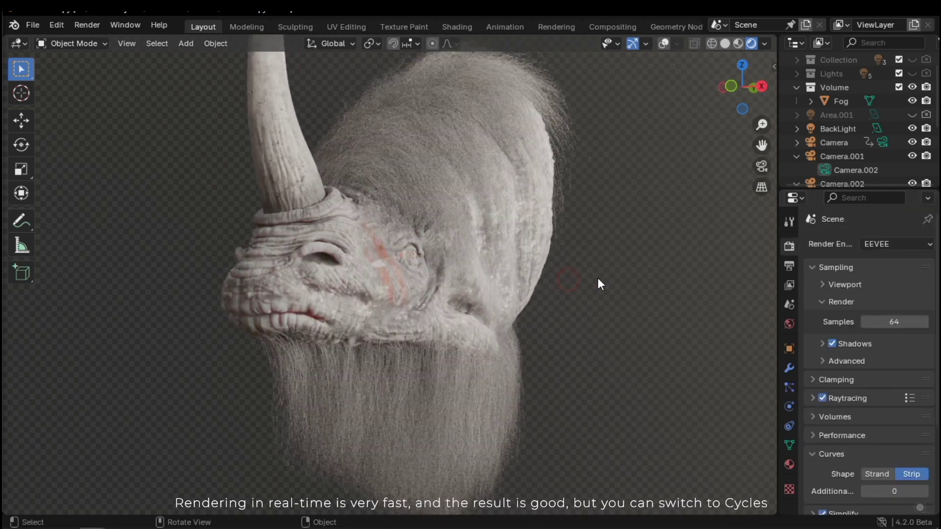
mouse_move(590, 277)
middle_mouse_down()
mouse_move(575, 284)
mouse_move(587, 274)
middle_mouse_up()
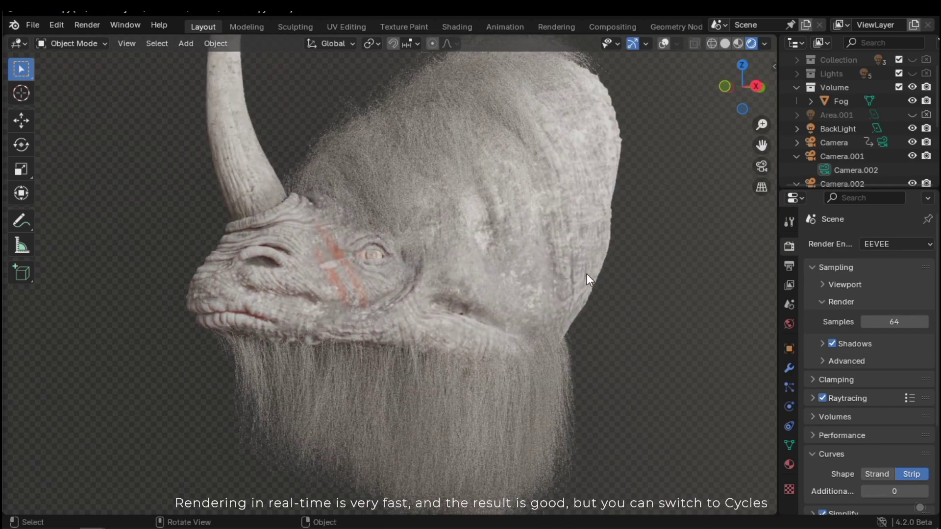
middle_click_drag(469, 295, 585, 289)
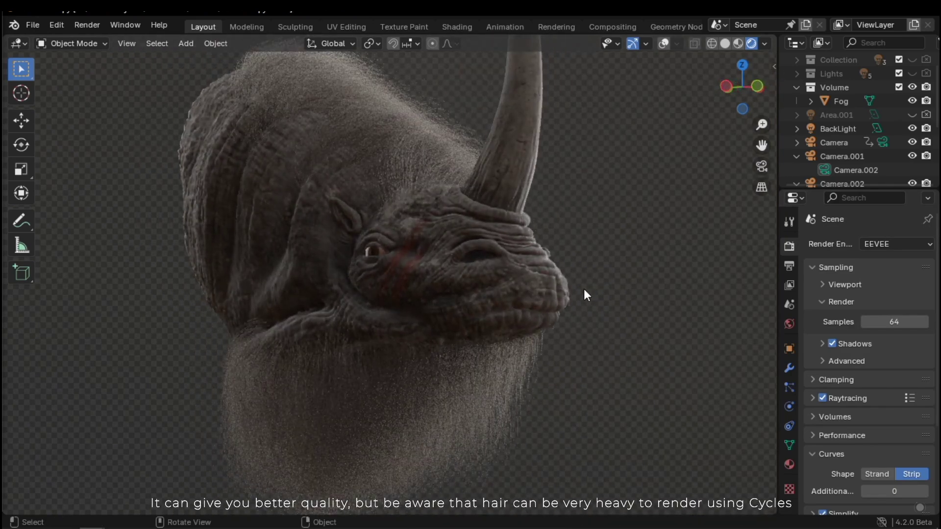